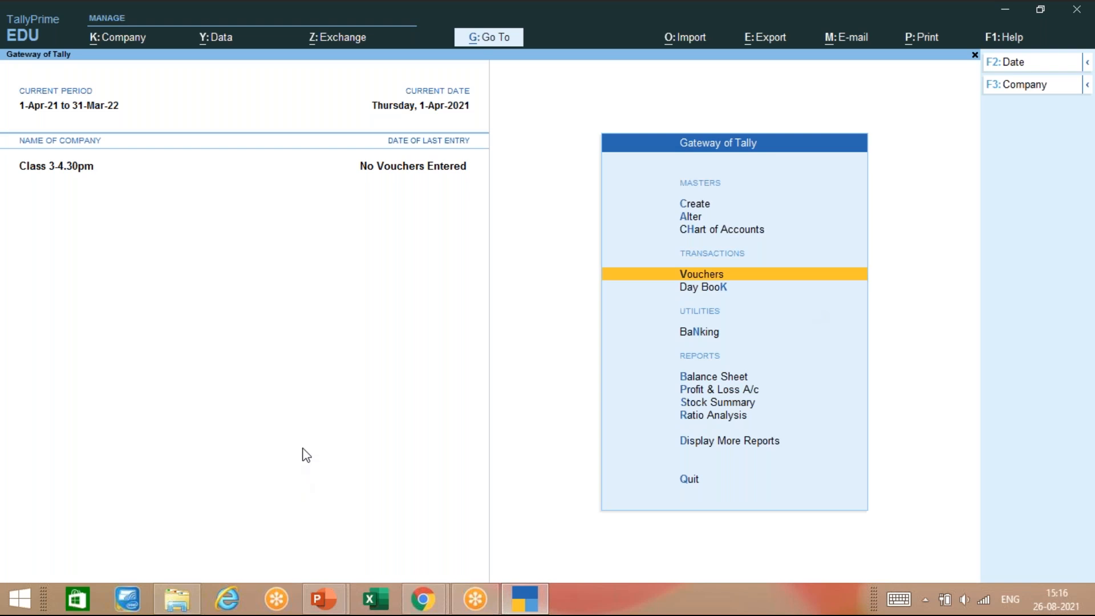
Open accounting voucher creation and dismiss the chat notifications covering the screen
key("Return")
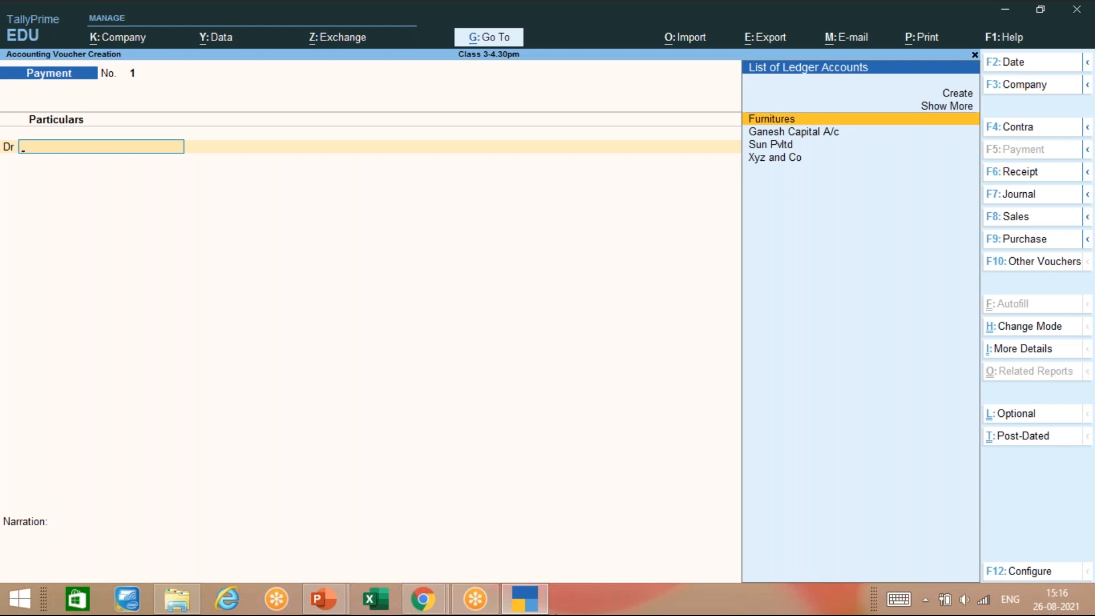
left_click(934, 84)
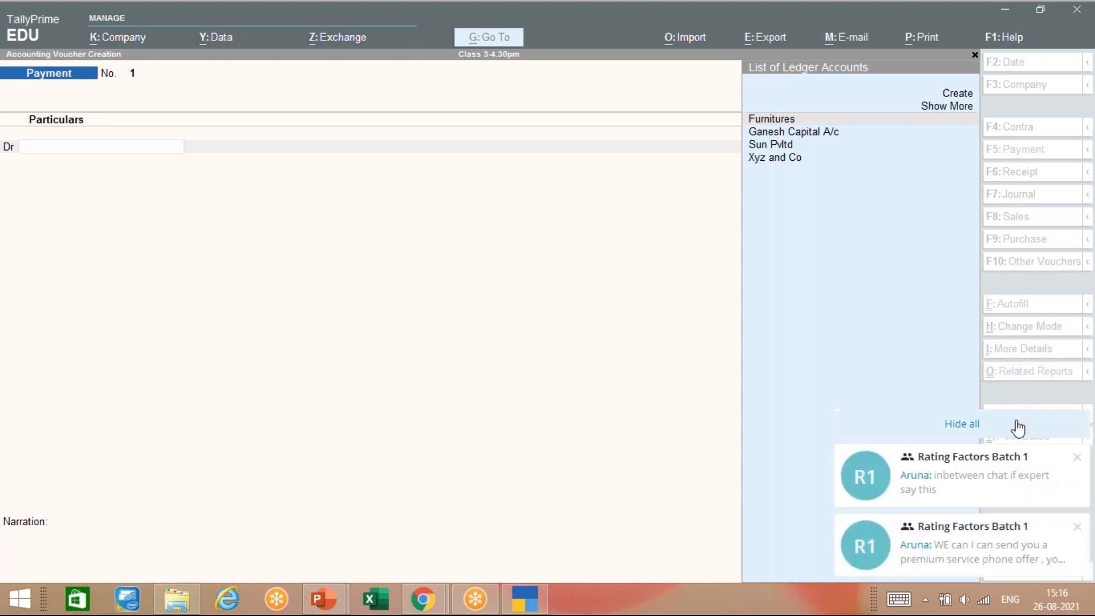
left_click(1018, 428)
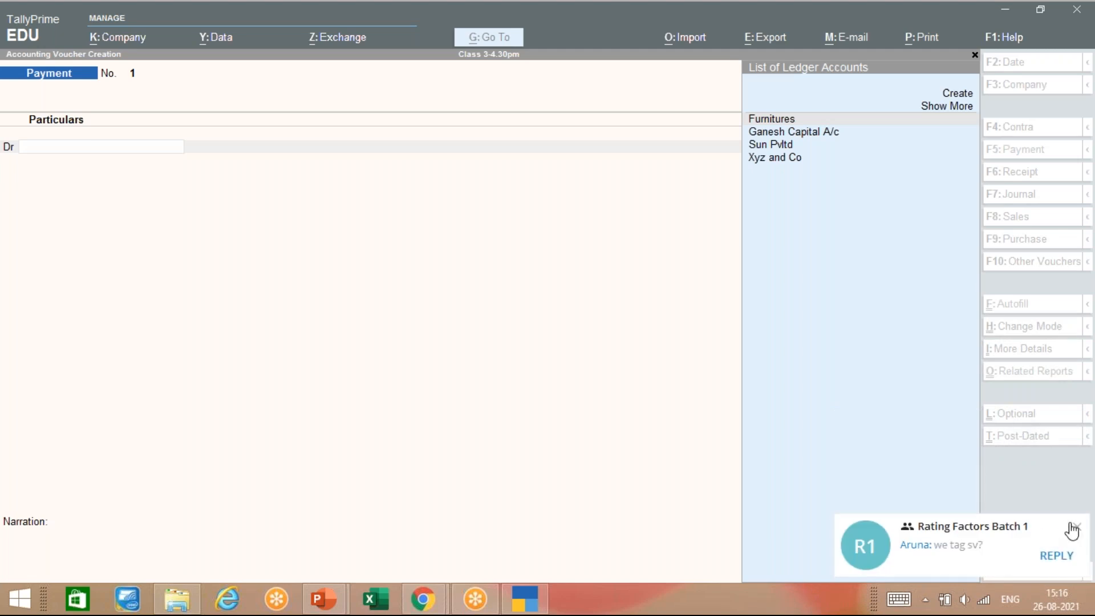
left_click(1076, 527)
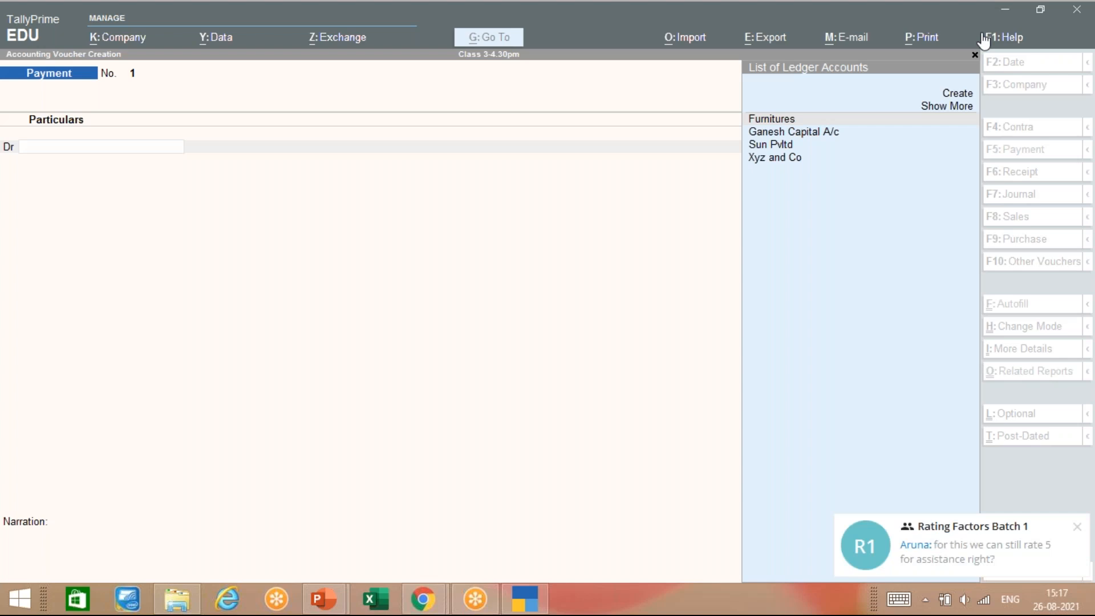
left_click(1077, 526)
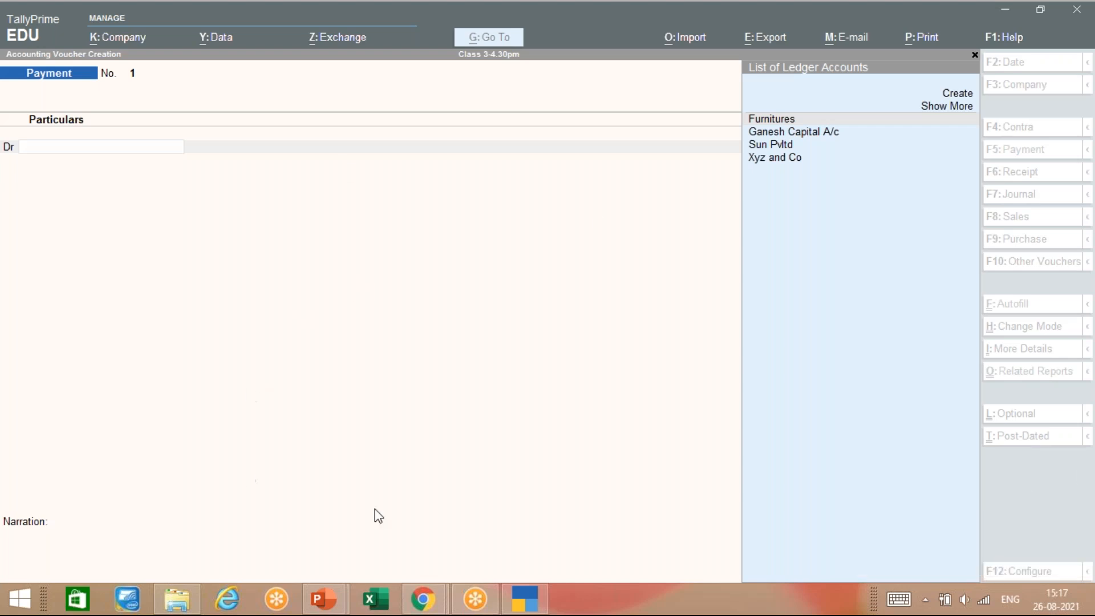
Return focus to the voucher entry screen and switch the voucher type to Contra
mouse_move(510, 611)
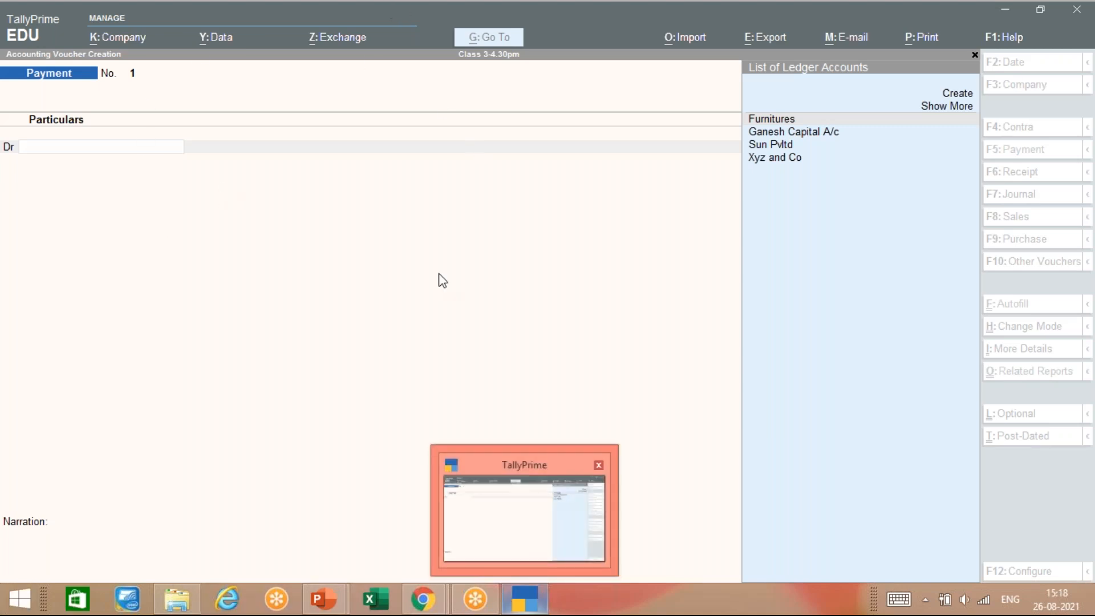
left_click(385, 239)
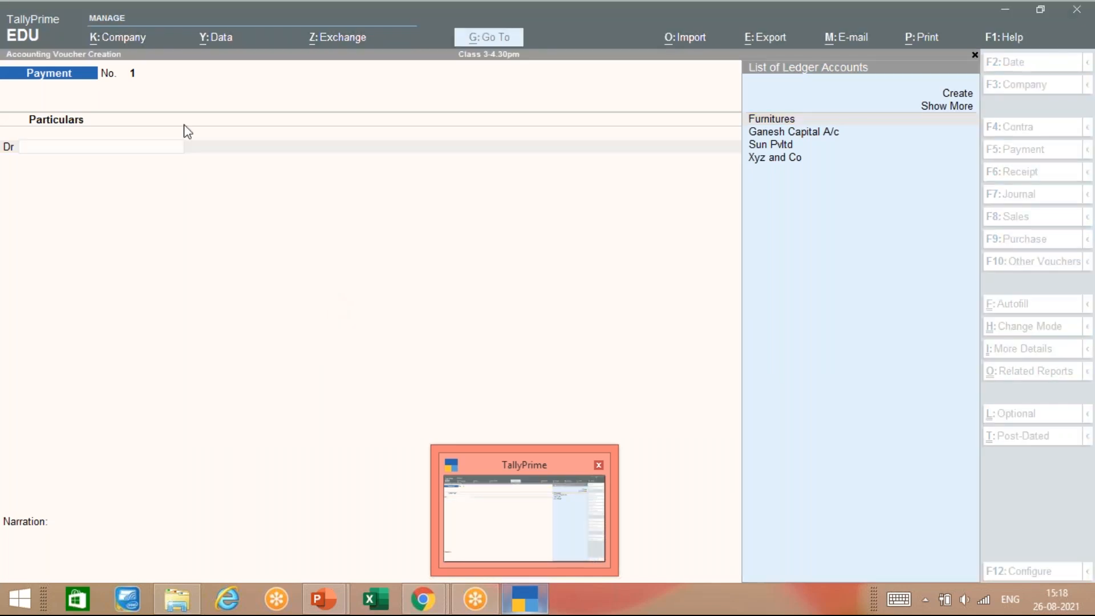
left_click(55, 84)
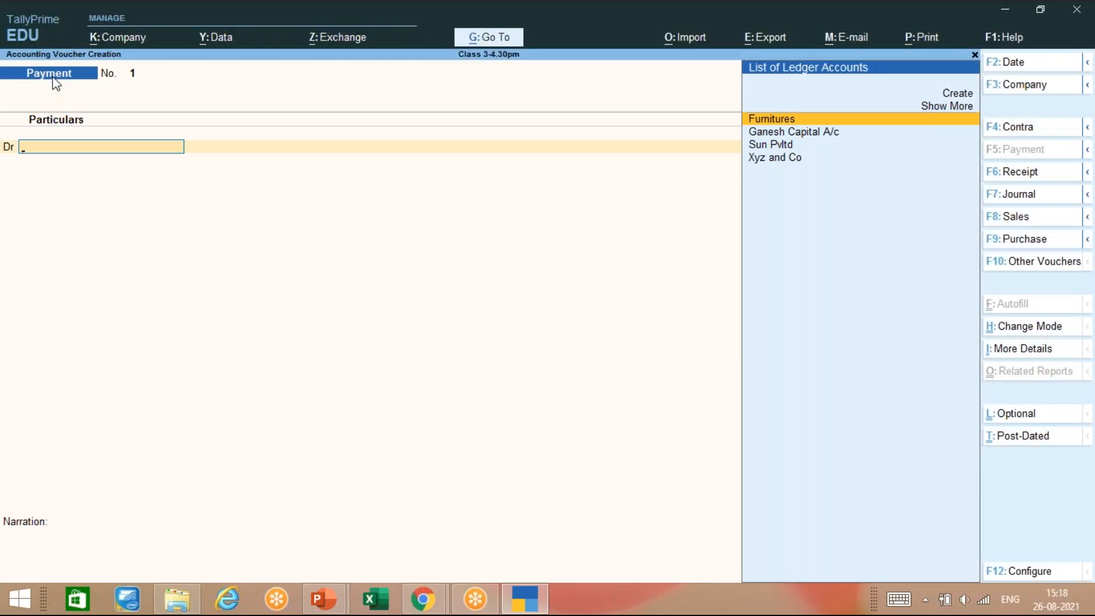
key("F4")
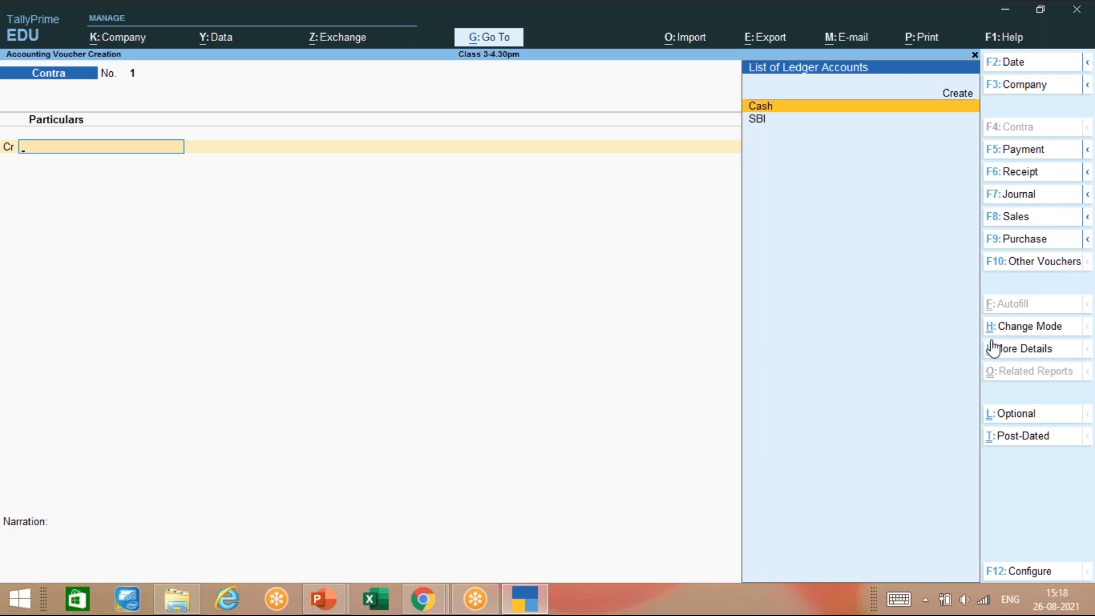
Set the Contra voucher to Double Entry mode and choose Cash as the credit account
key("ctrl")
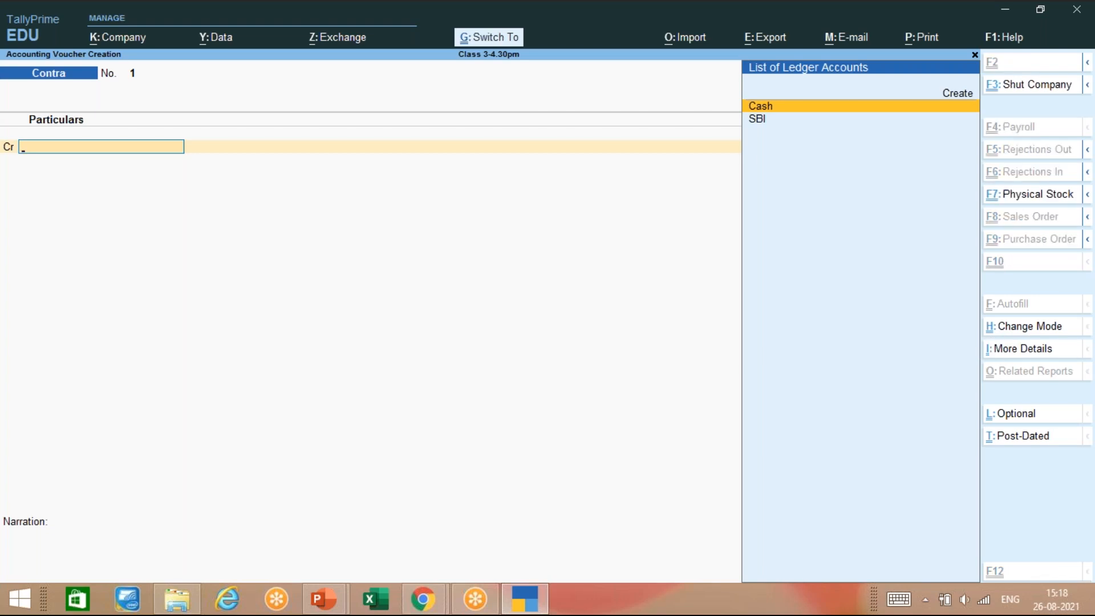
key("ctrl+h")
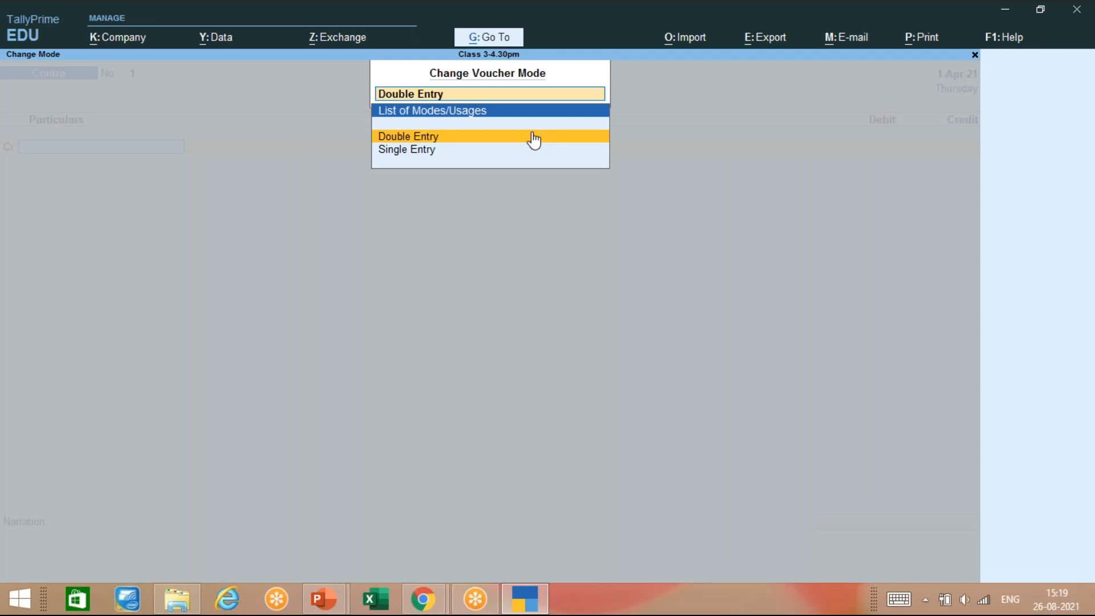
key("Return")
key("Return")
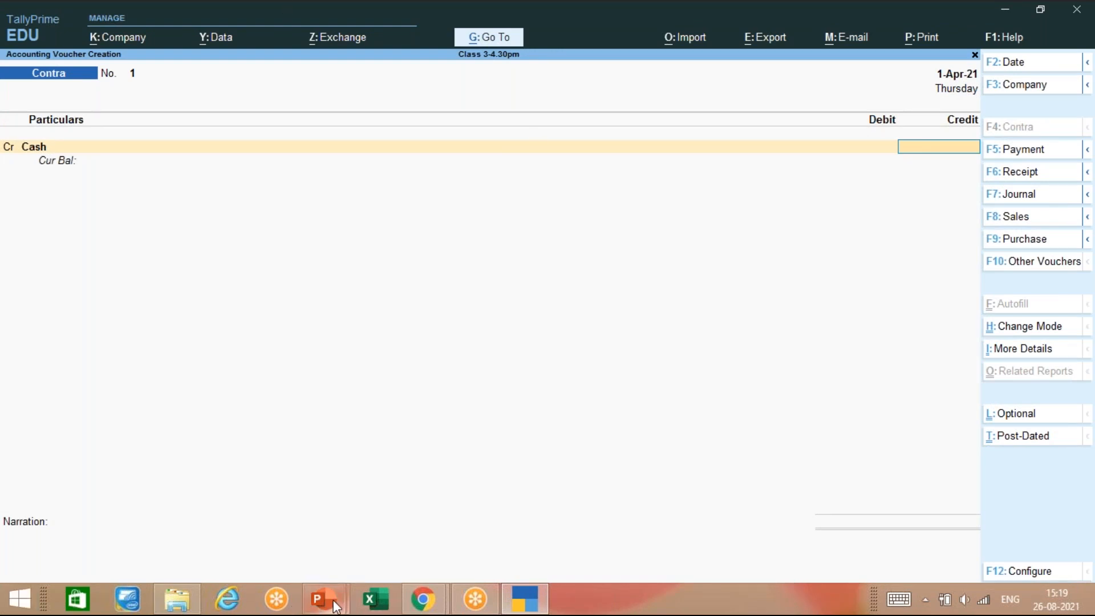
Switch to Tally notes dd.pptx in PowerPoint and examine the contra voucher exercises on slide 104, especially the HDFC withdrawal and its date
mouse_move(329, 610)
left_click(289, 548)
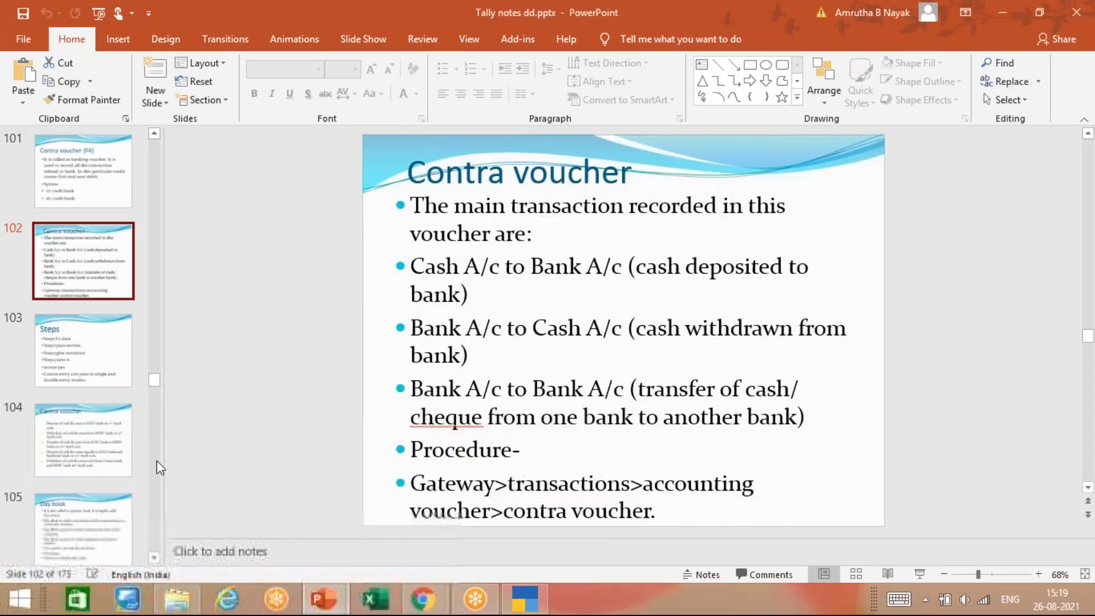
left_click(78, 454)
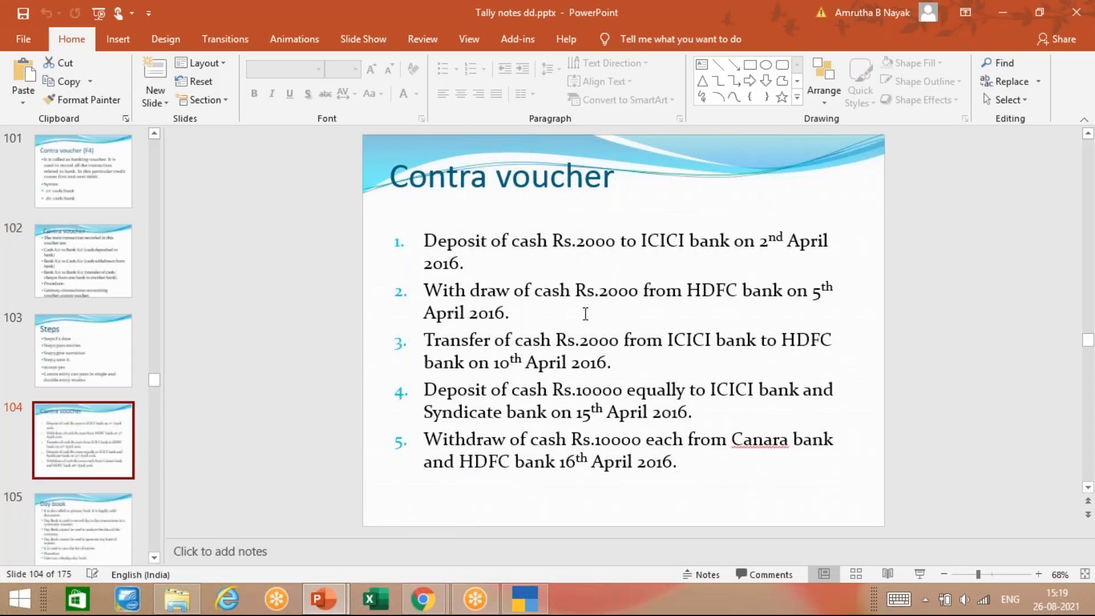
left_click(578, 288)
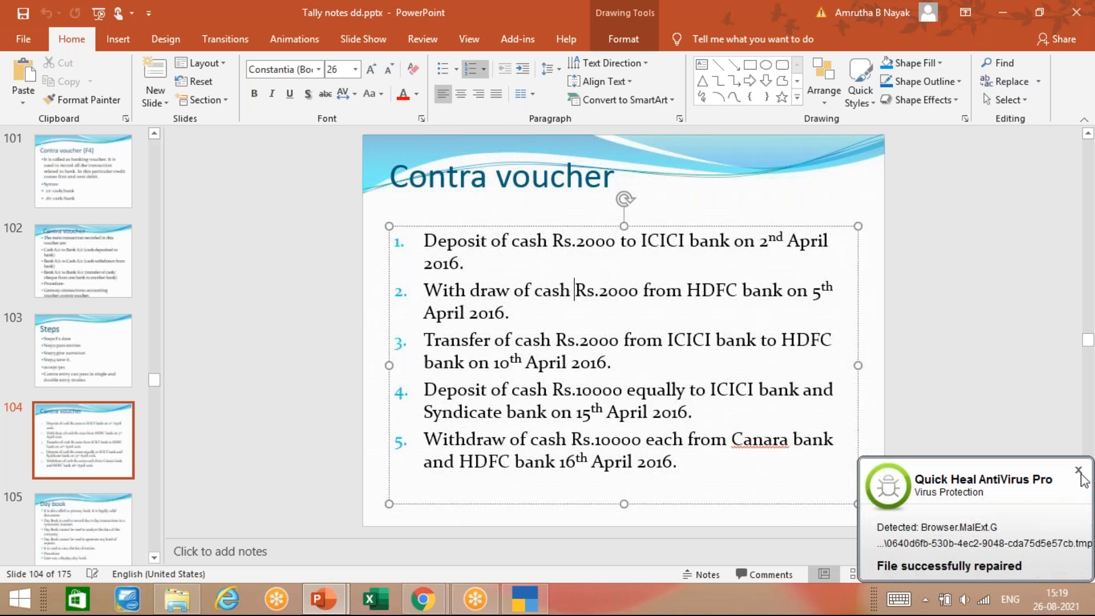
left_click(1078, 471)
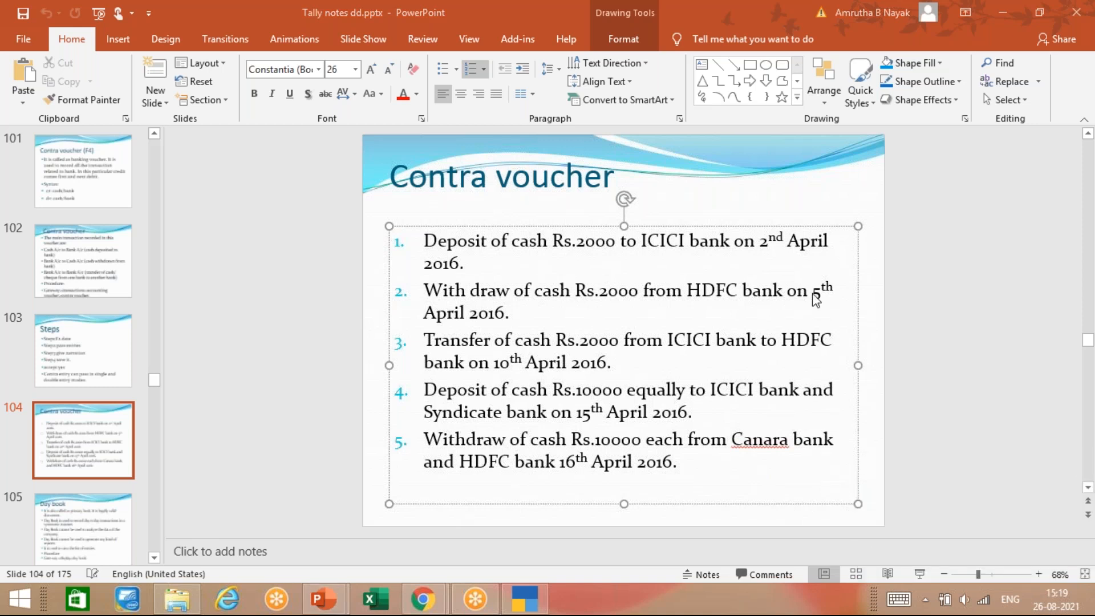
left_click_drag(811, 292, 830, 294)
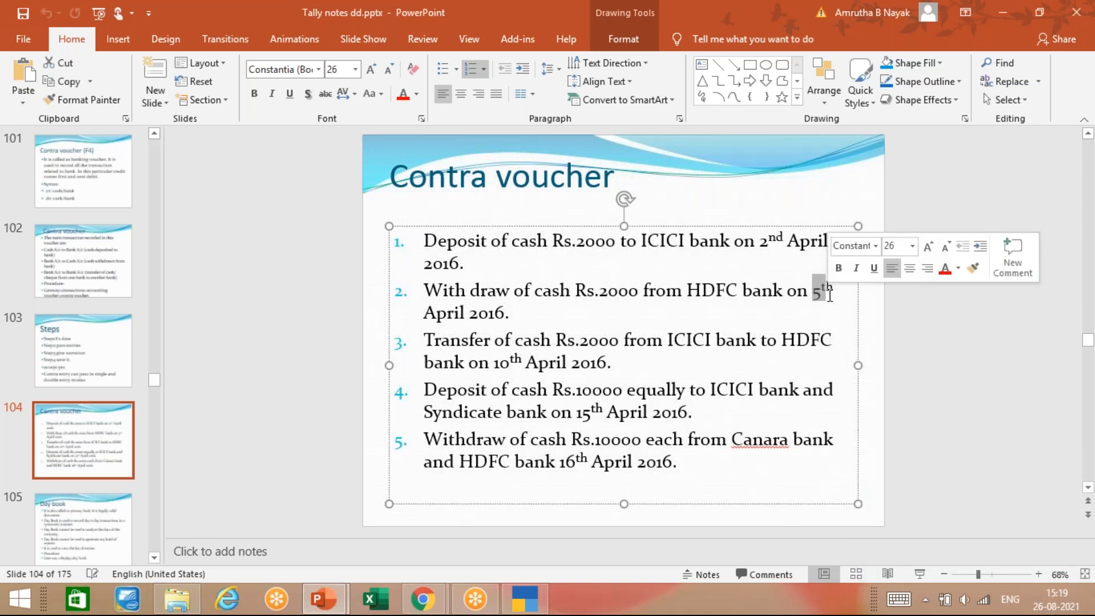
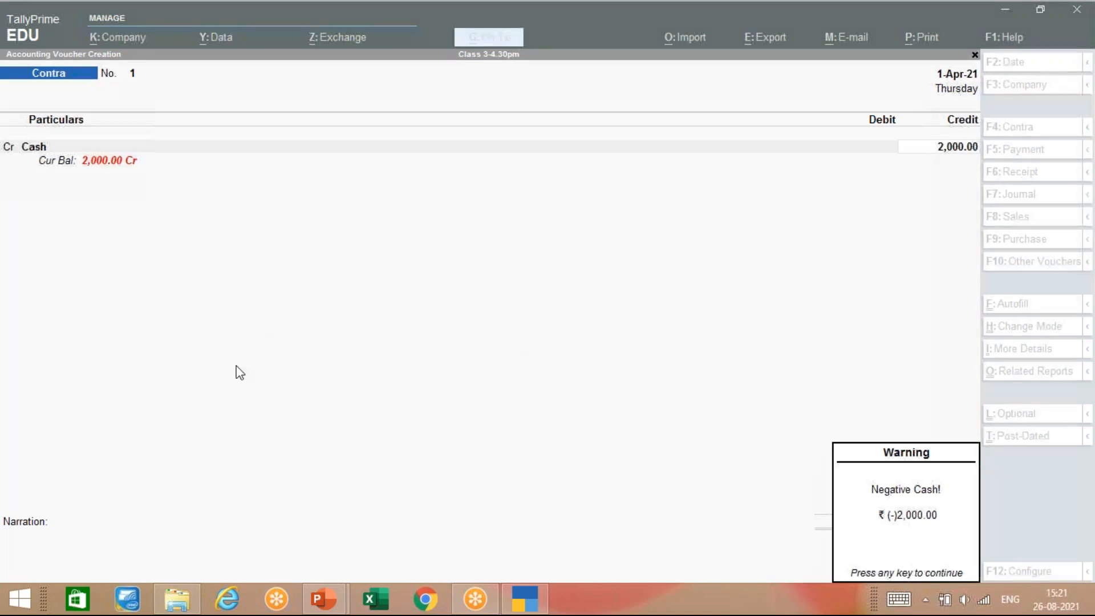
Confirm the 2,000.00 credit amount for Cash in the Contra voucher
left_click(907, 146)
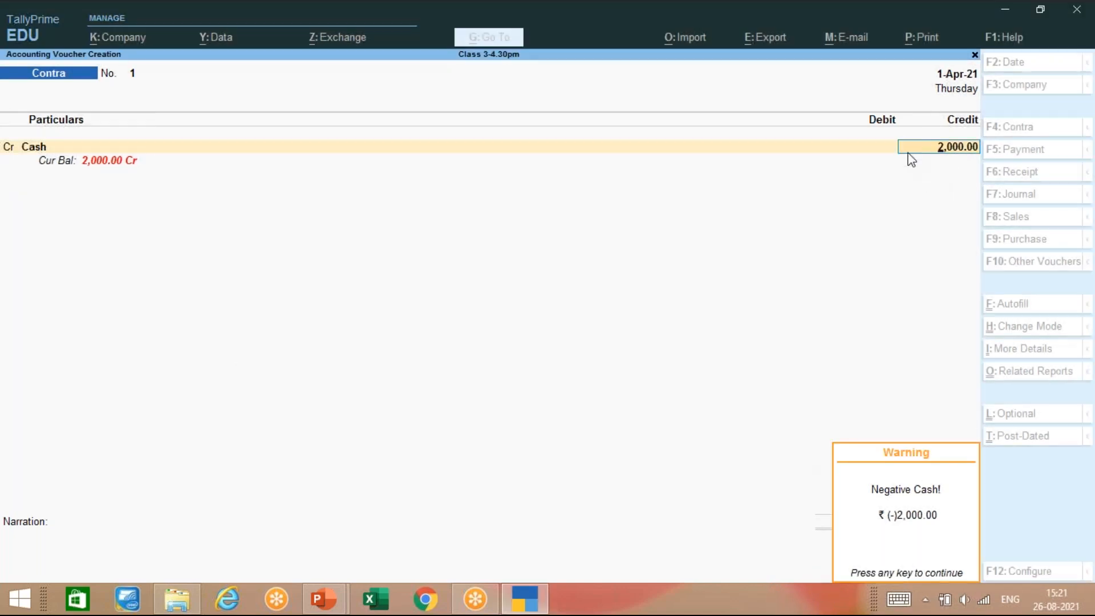
key("Return")
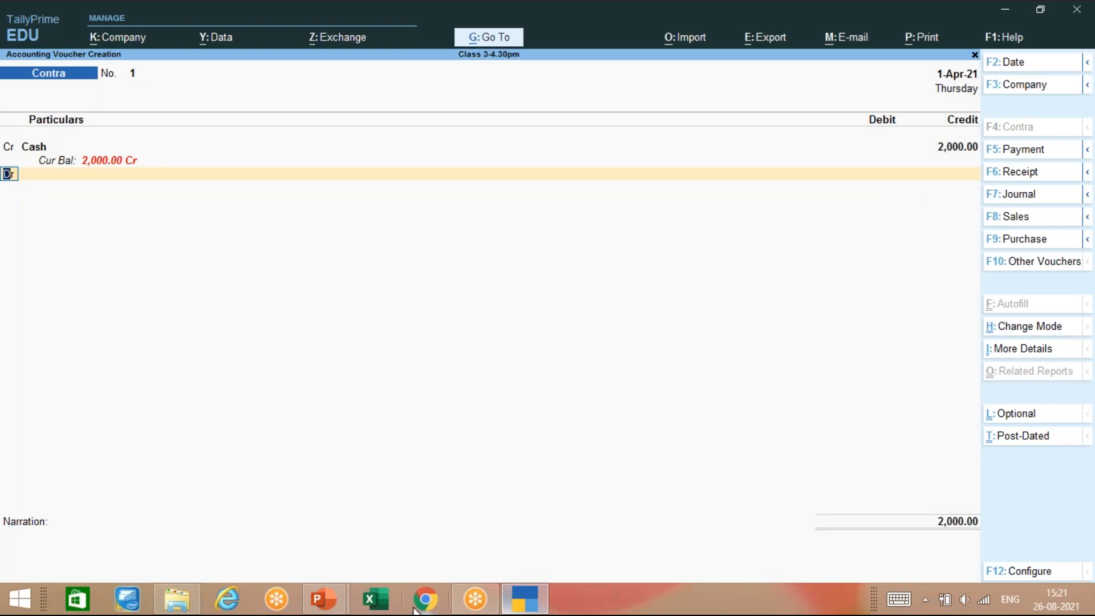
Check the second contra exercise in Tally notes dd.pptx in PowerPoint and switch back to TallyPrime
left_click(340, 602)
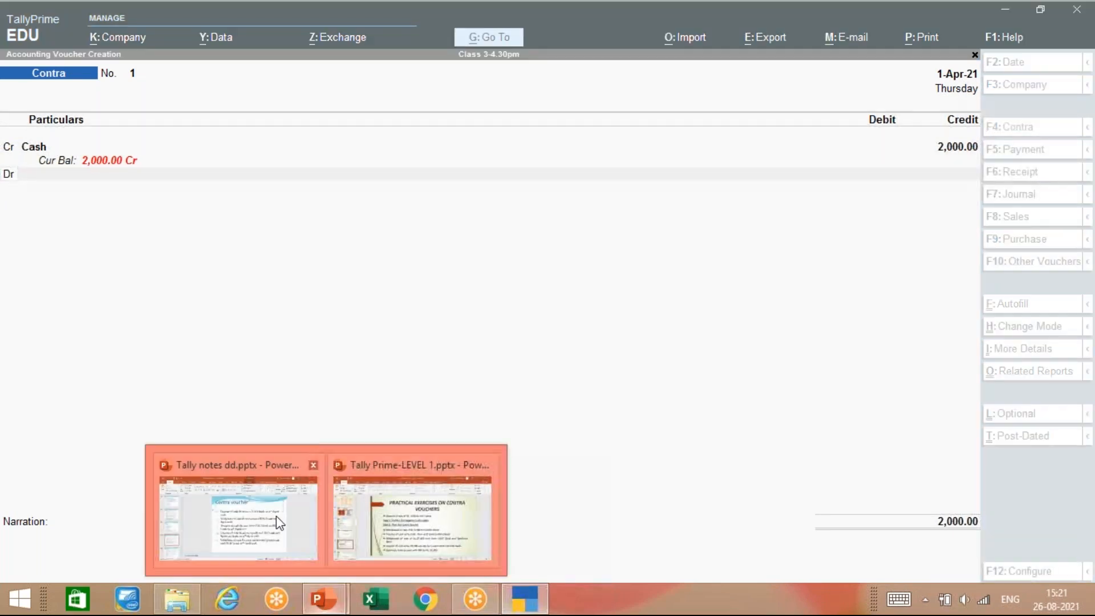
left_click(276, 516)
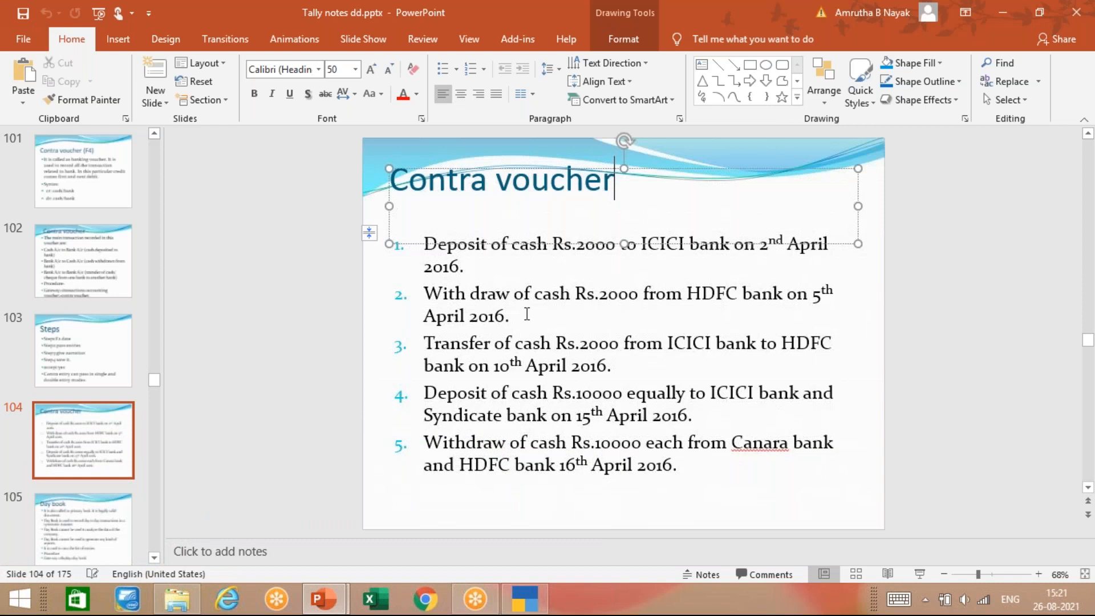
left_click(522, 314)
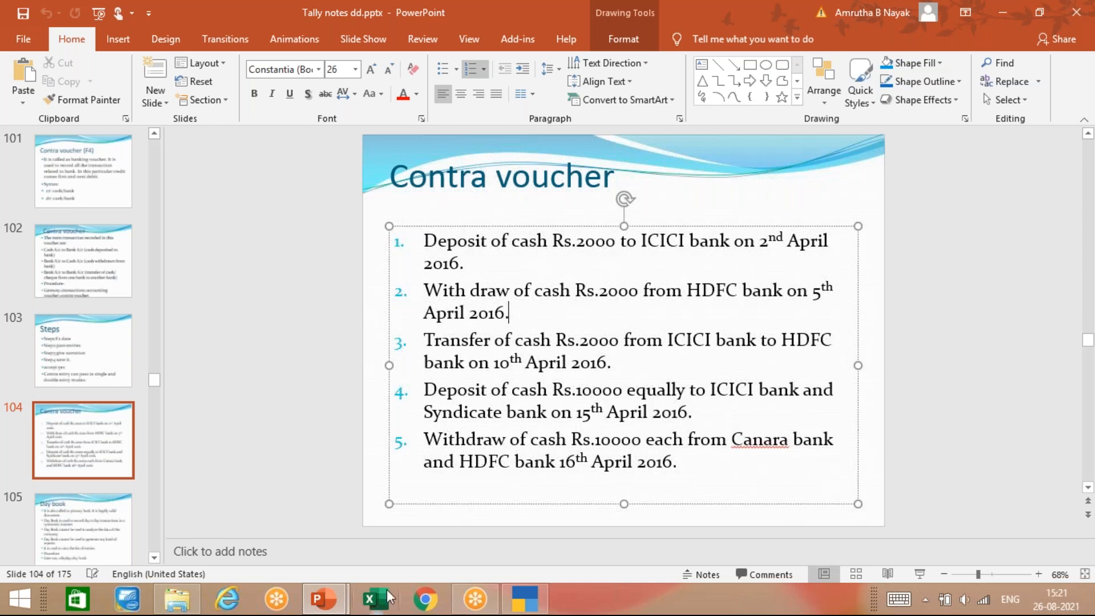
left_click(525, 599)
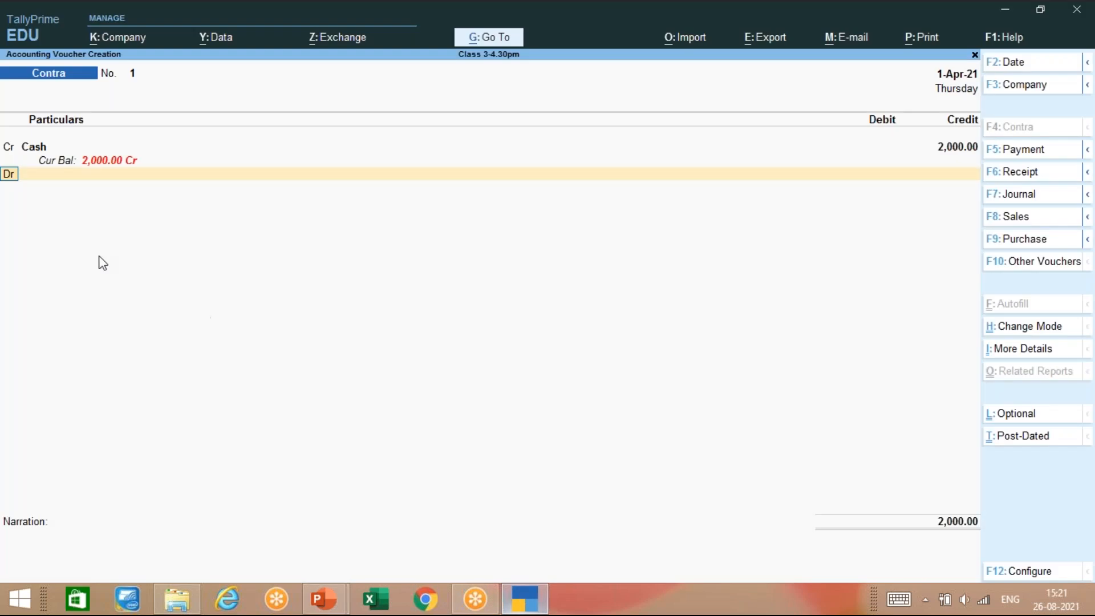
Reopen the voucher's credit account for editing, recheck the contra exercises in PowerPoint, and return to TallyPrime
left_click(38, 147)
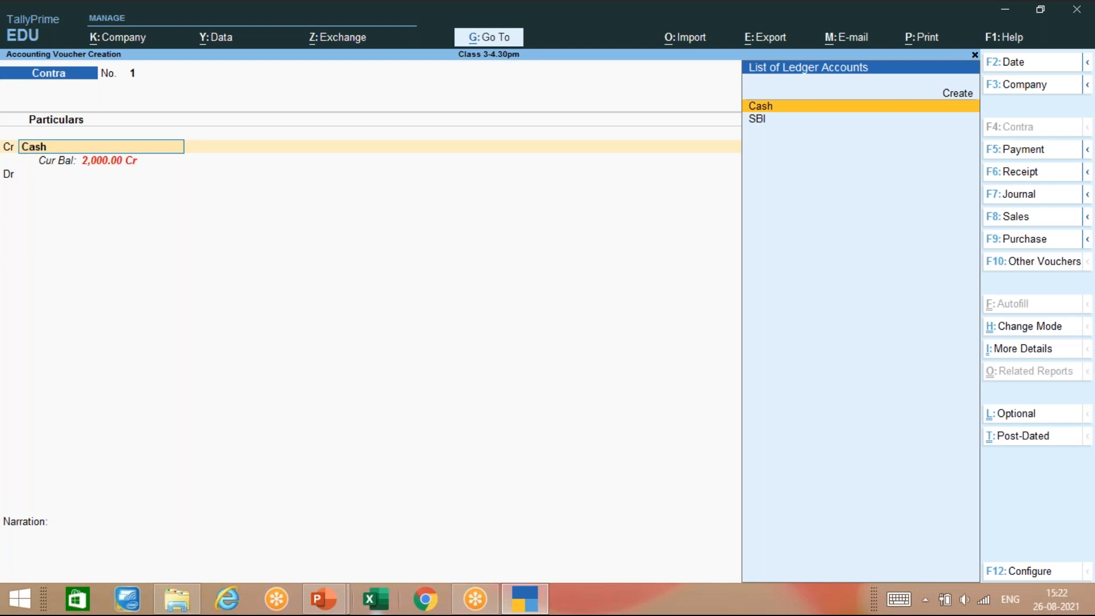
mouse_move(338, 608)
left_click(313, 549)
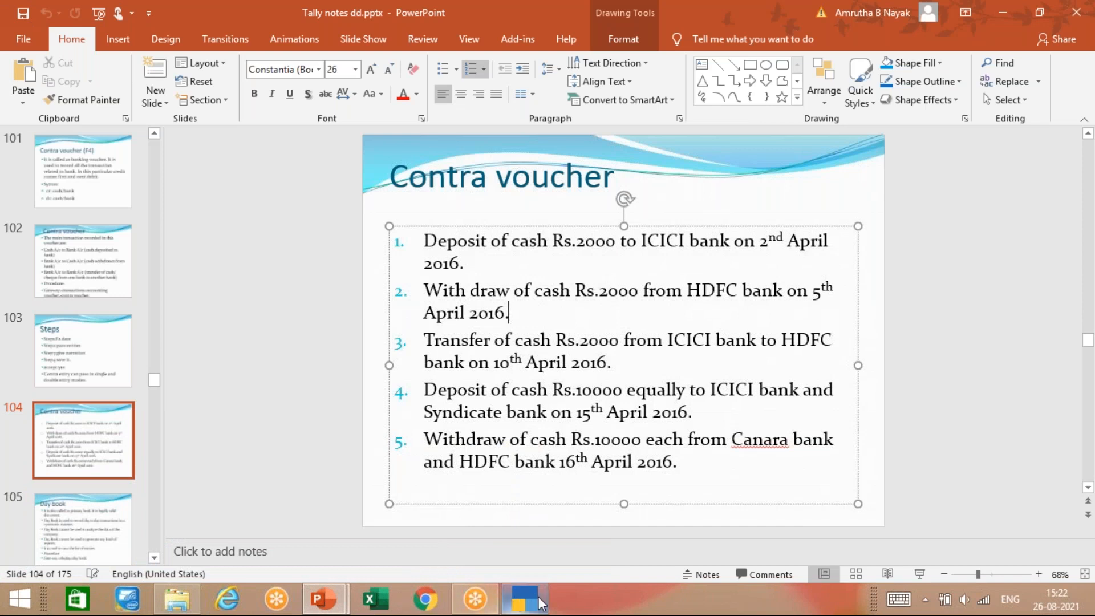
left_click(508, 606)
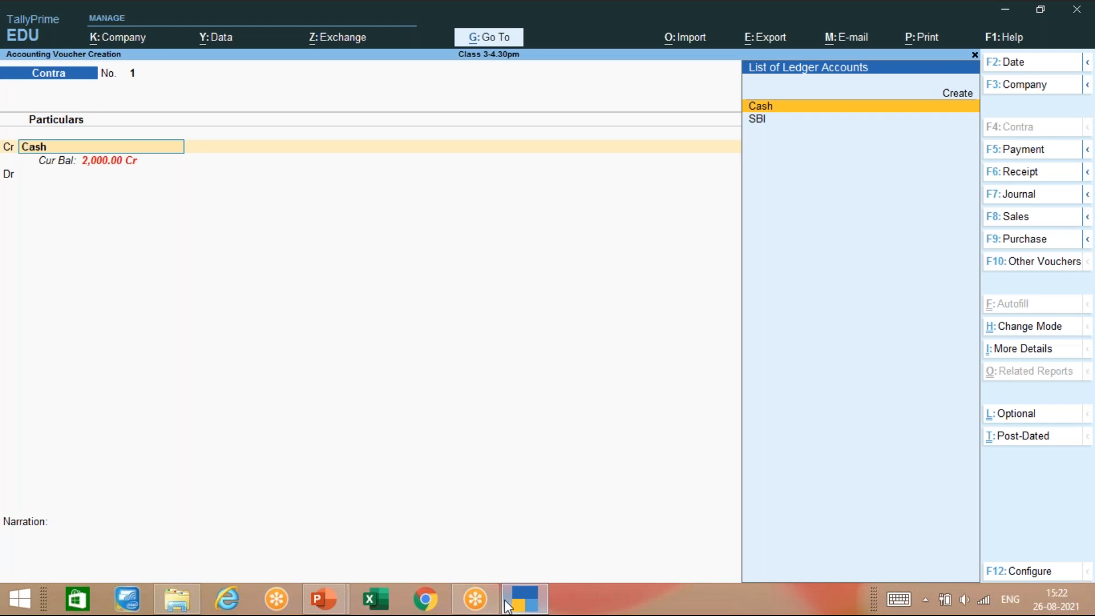
left_click(507, 606)
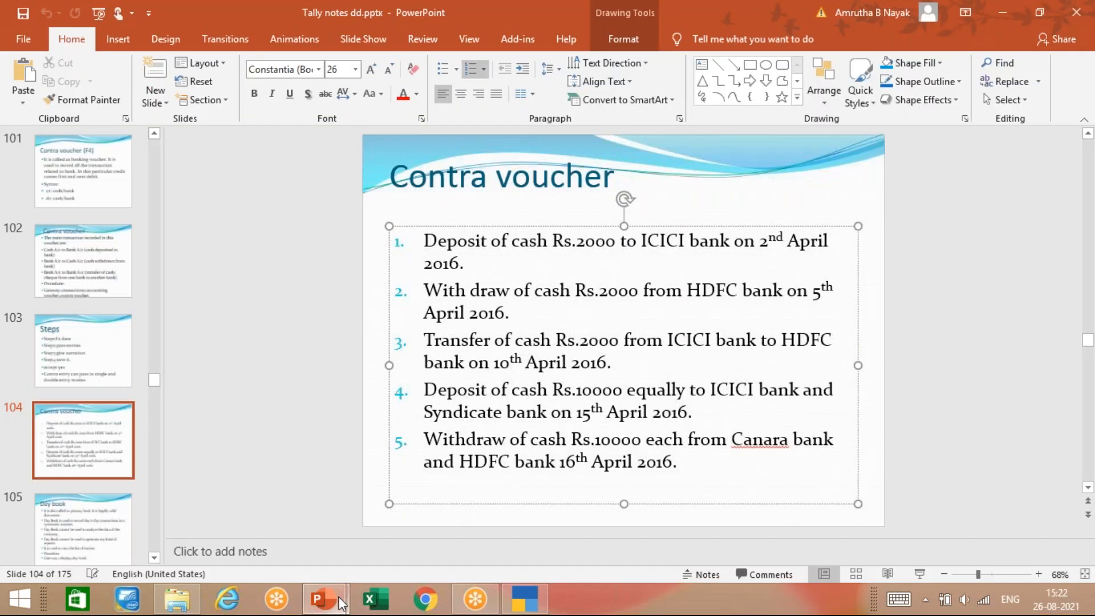
left_click(530, 604)
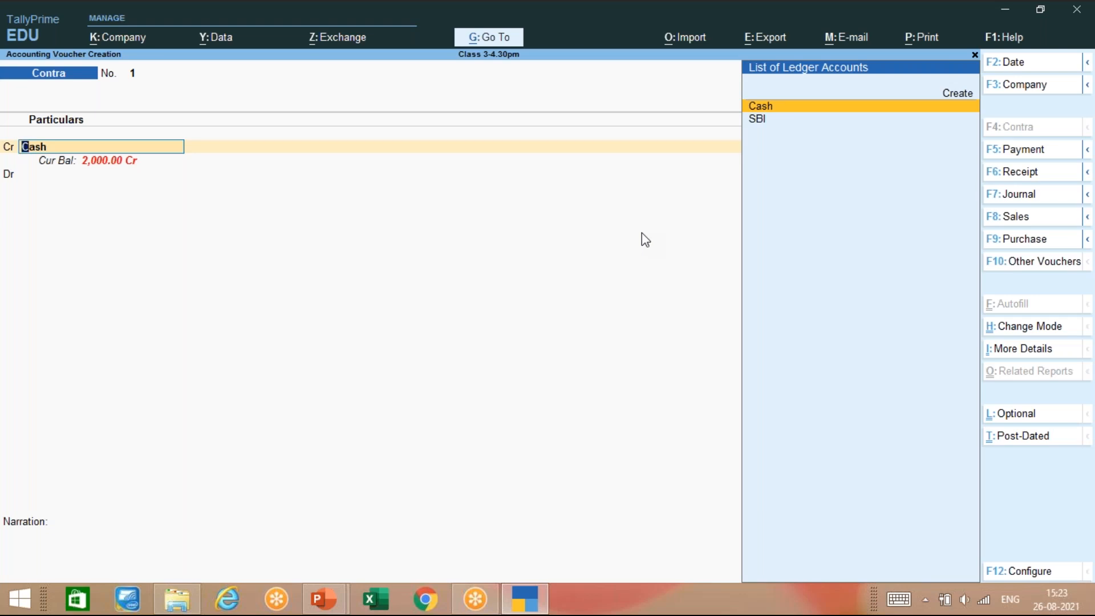
Start a new ledger from the voucher's credit account field and name it HDFC, without an alias
key("alt")
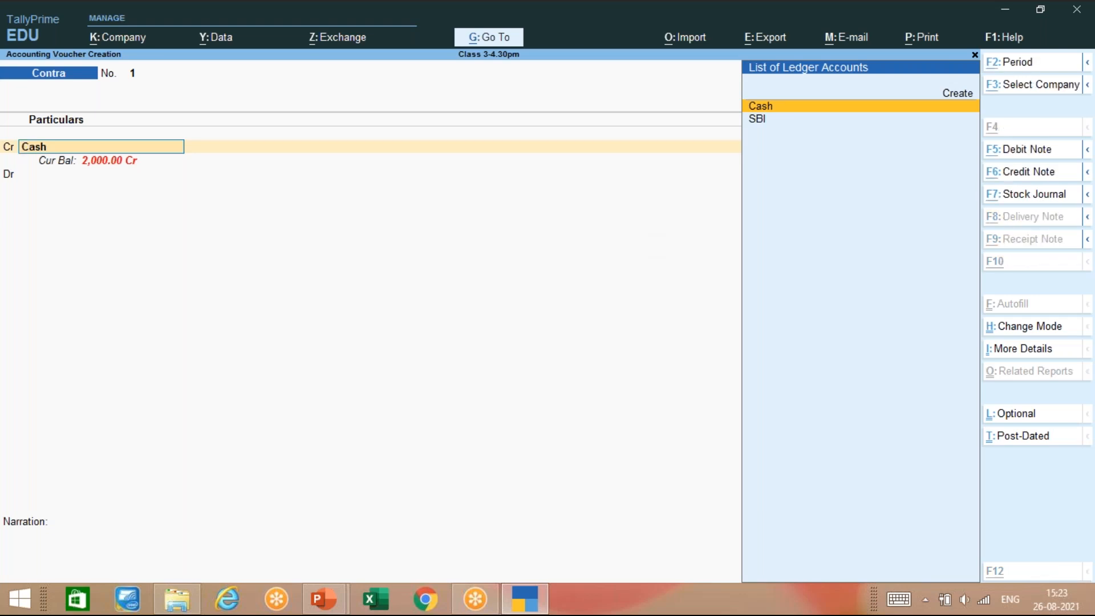
key("alt+c")
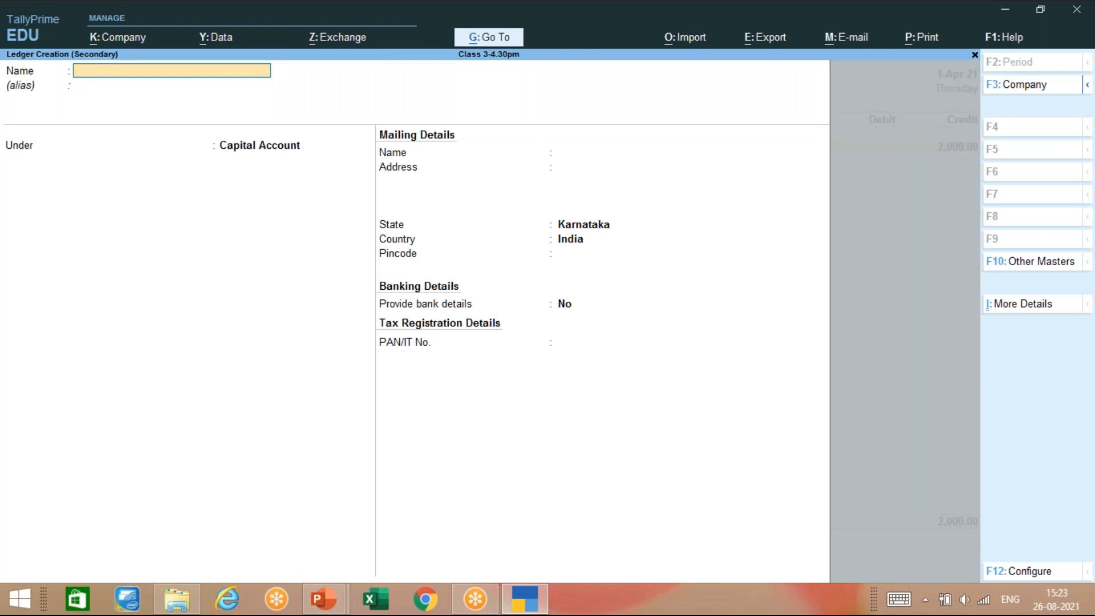
type("Hdfc")
key("BackSpace")
key("BackSpace")
key("BackSpace")
type("DFC")
key("Return")
key("Return")
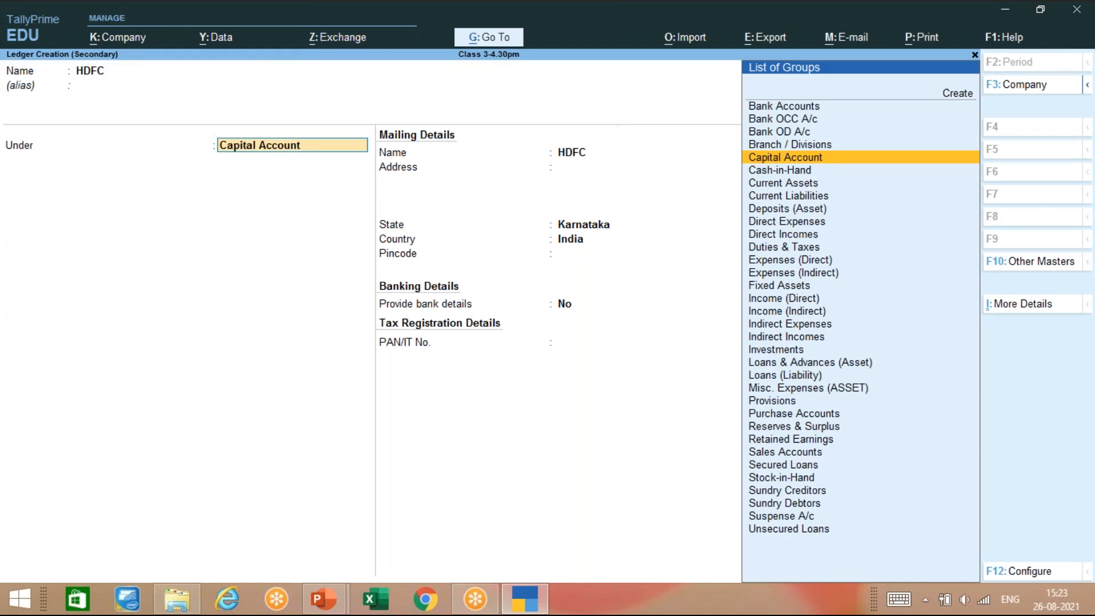
Place the HDFC ledger under the Bank Accounts group, leave the remaining bank details at their defaults, and save it
key("Up")
key("Up")
key("Up")
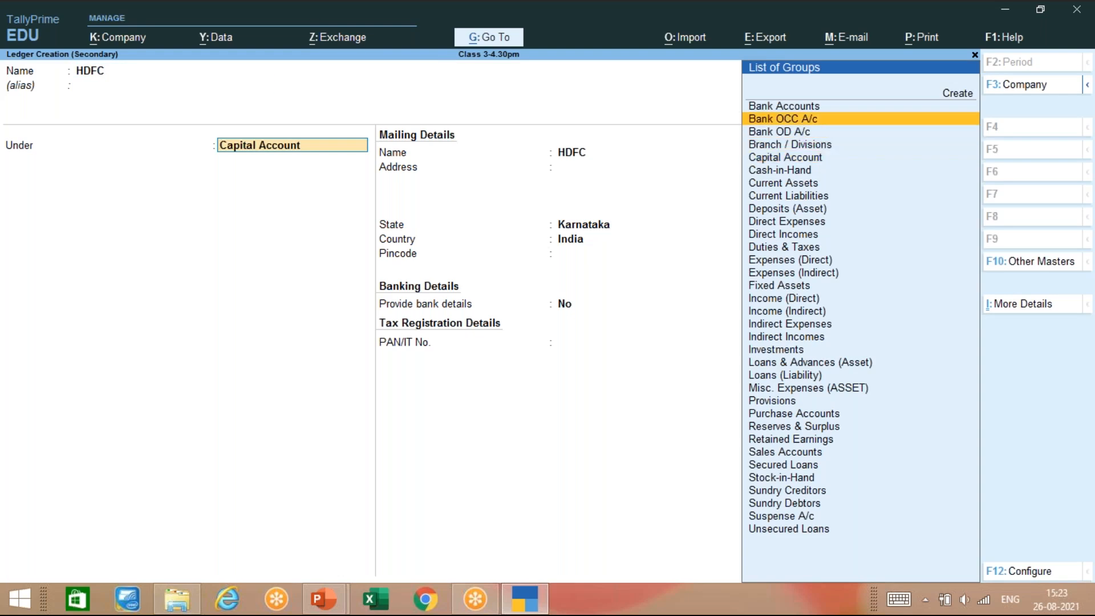
key("Up")
key("Return")
key("Return")
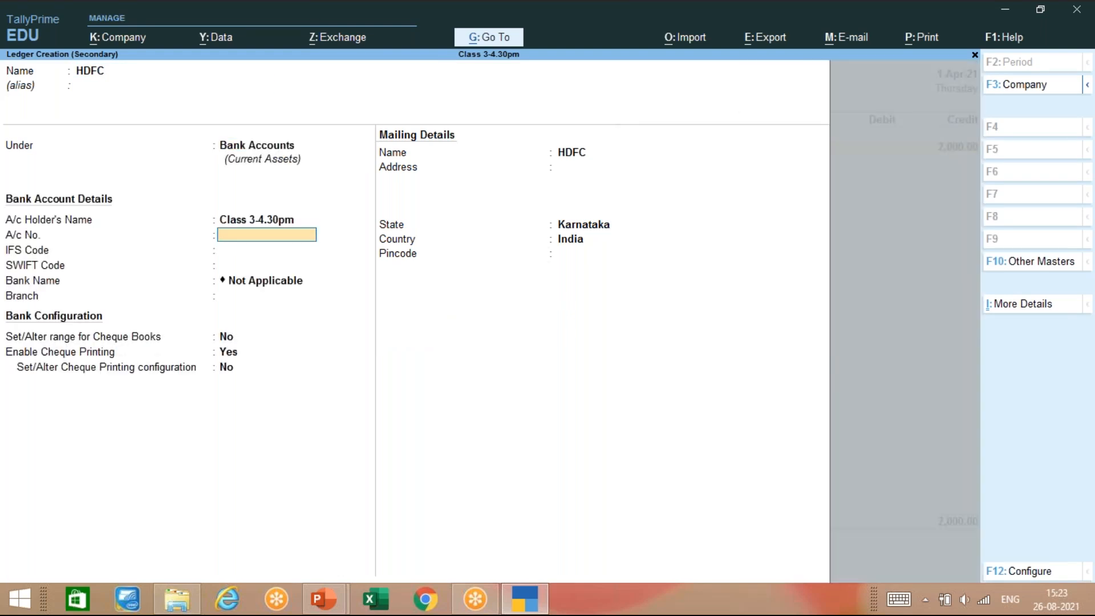
key("ctrl")
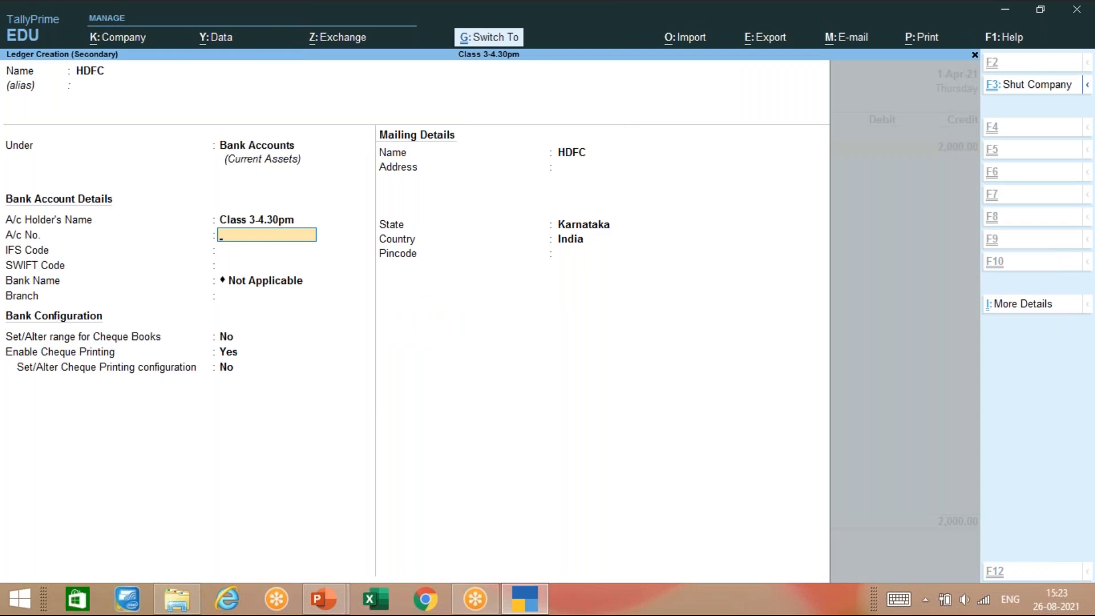
key("ctrl+a")
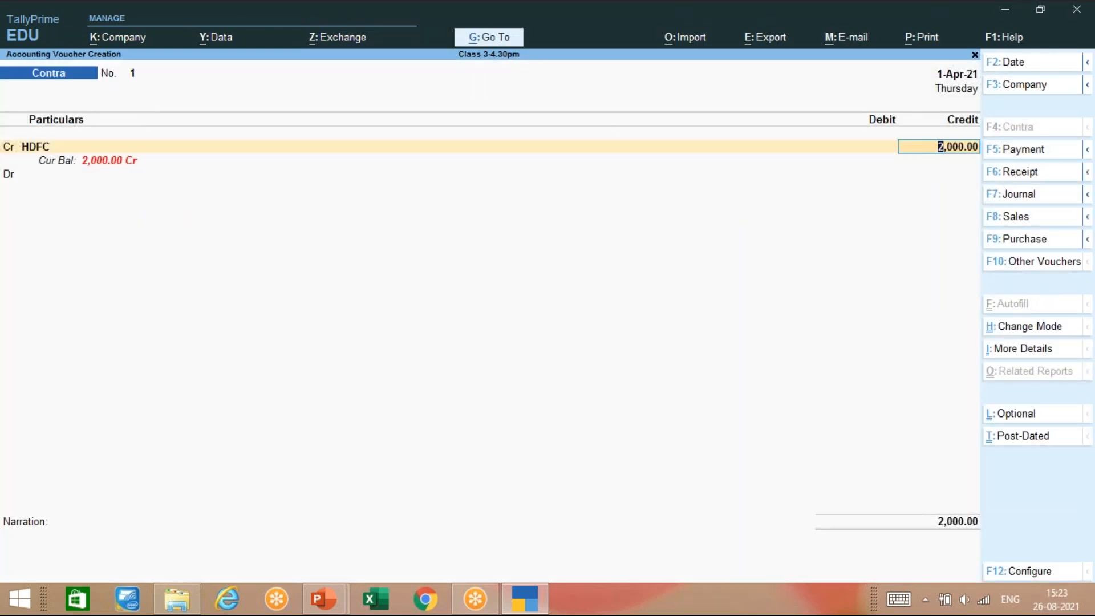
Open the HDFC ledger for alteration from the voucher's credit account and keep its name, group, bank details and cheque settings
key("shift+Tab")
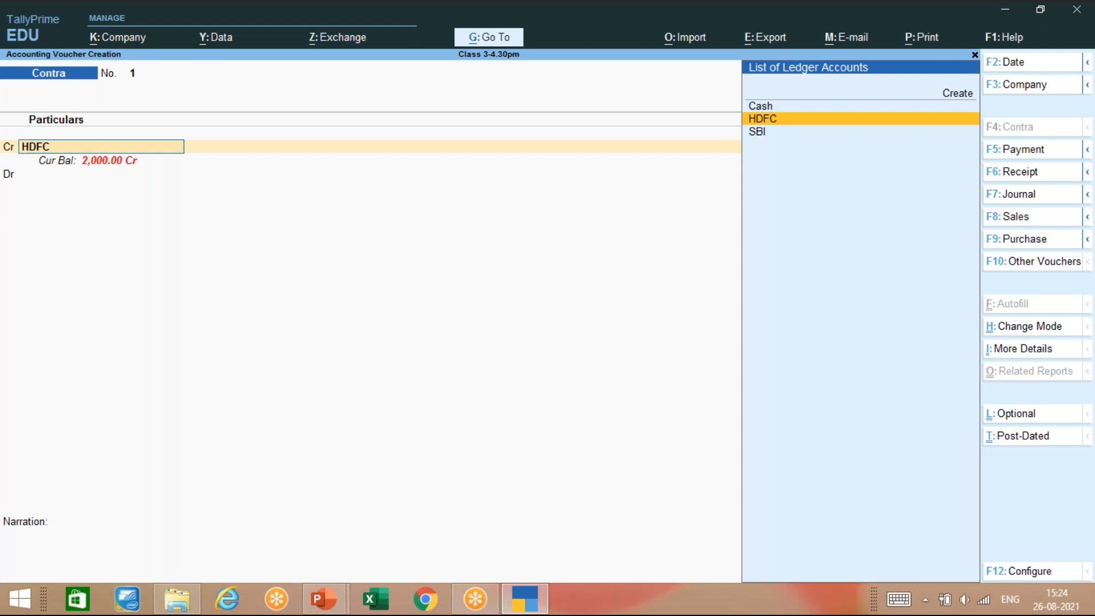
key("ctrl")
key("ctrl+Return")
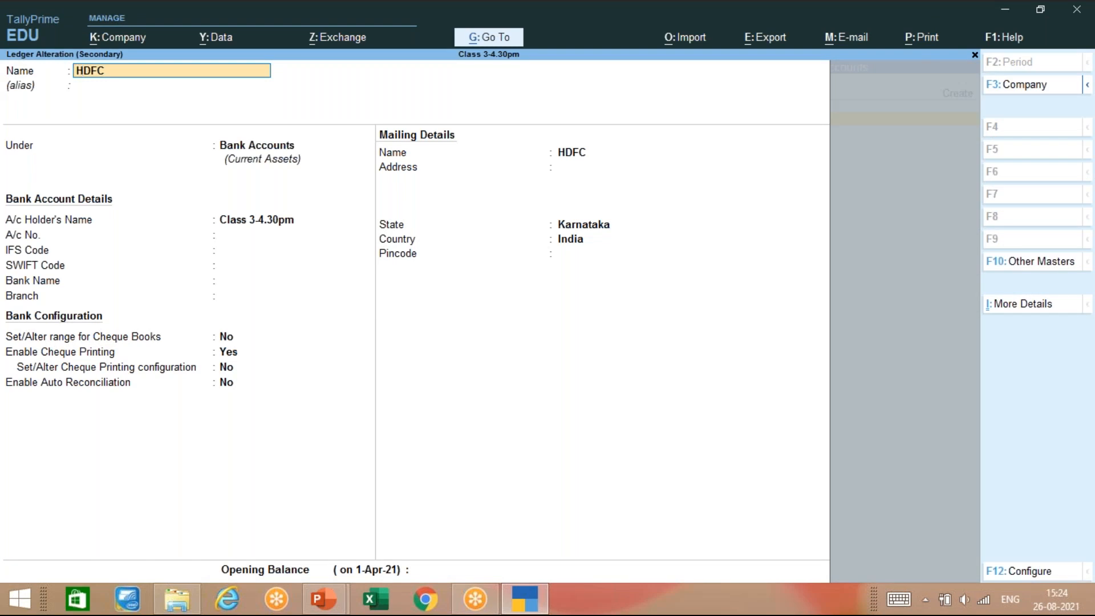
key("Return")
key("Return")
key("Return")
key("Return")
key("Return")
key("Return")
key("Return")
key("Return")
key("Return")
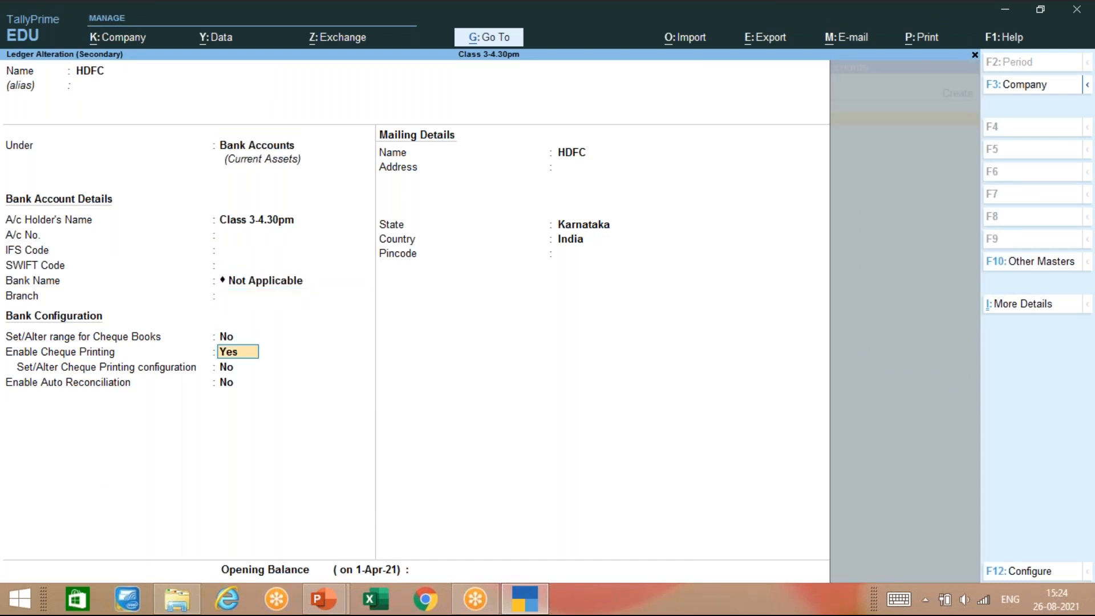
key("Return")
key("Return")
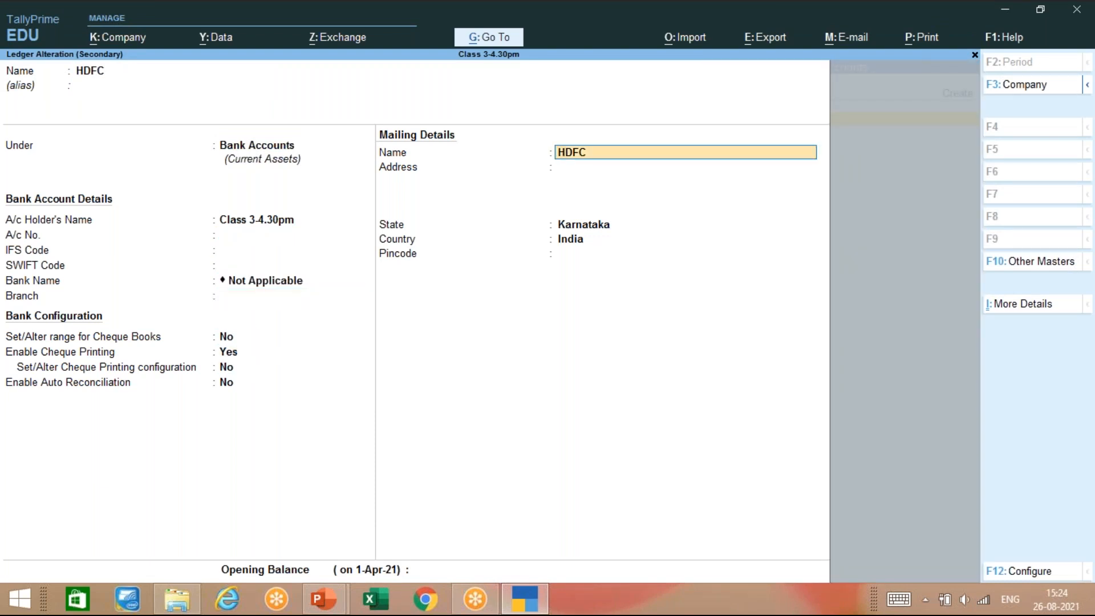
Keep the HDFC ledger's mailing details, set its opening balance to 5000000 Dr, and save the altered ledger
key("Return")
key("Return")
key("Return")
key("Return")
key("Return")
key("Return")
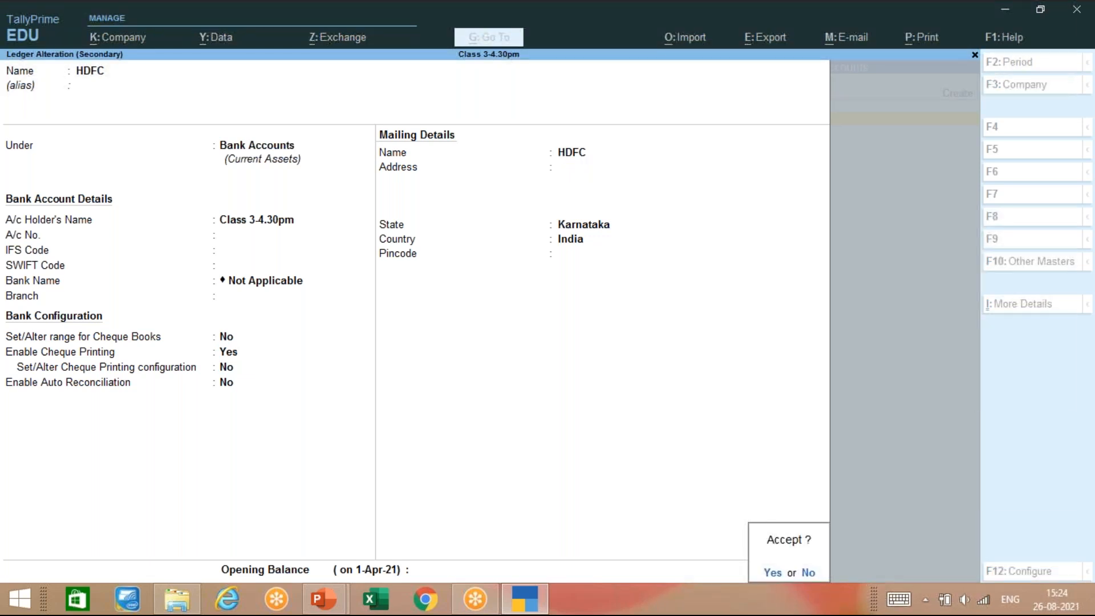
key("Escape")
type("50000")
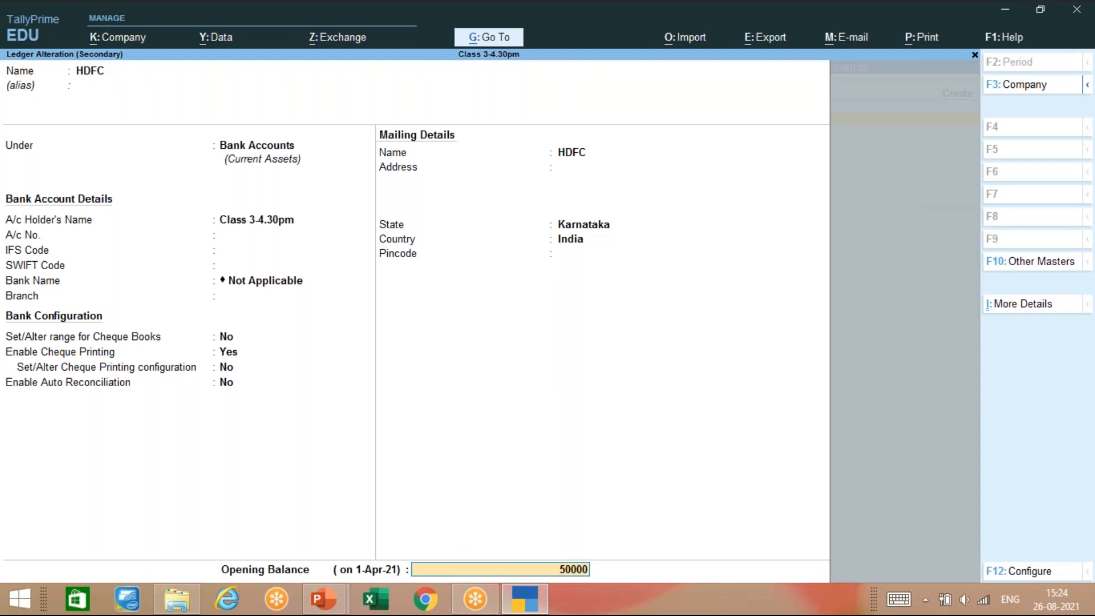
type("00")
key("Return")
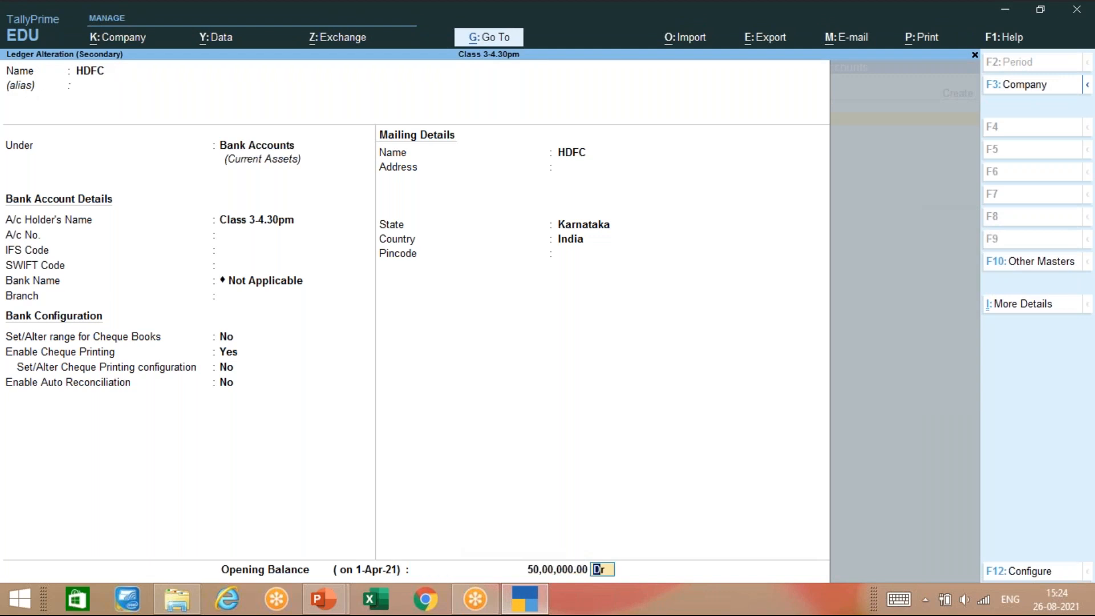
key("Return")
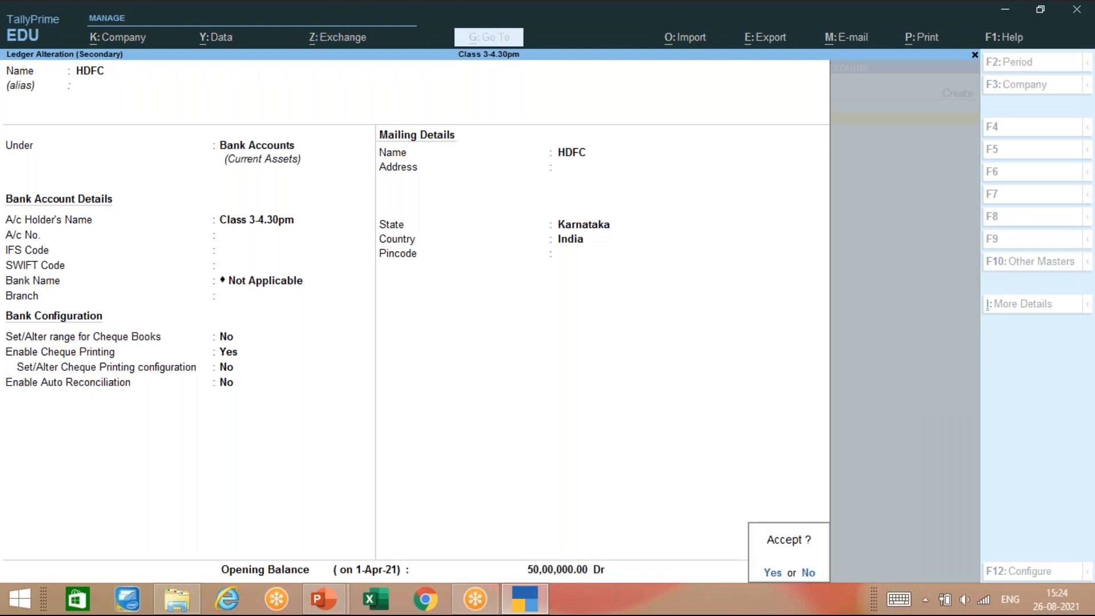
key("Return")
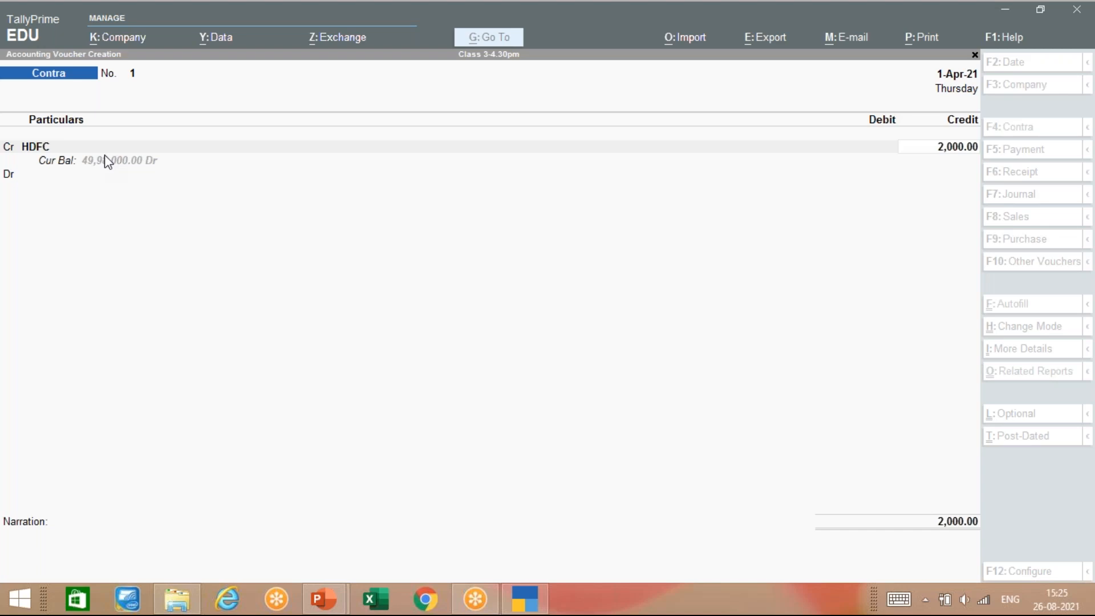
Confirm the 2,000.00 credit for HDFC and allocate it as a Cheque with instrument date 1-Apr-21
left_click(349, 229)
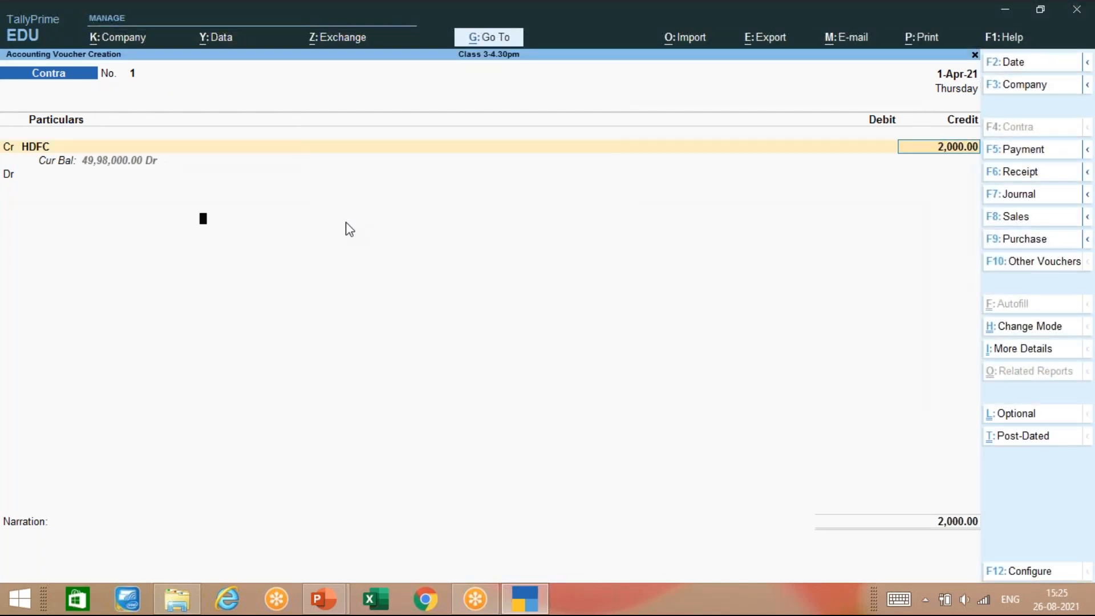
key("Return")
key("Return")
key("Return")
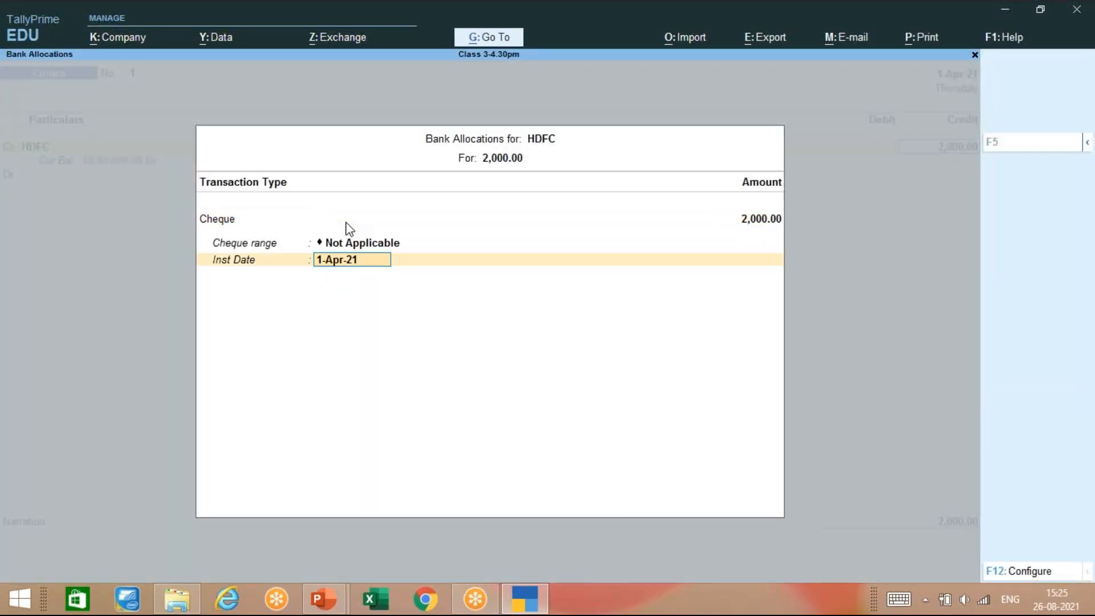
key("Return")
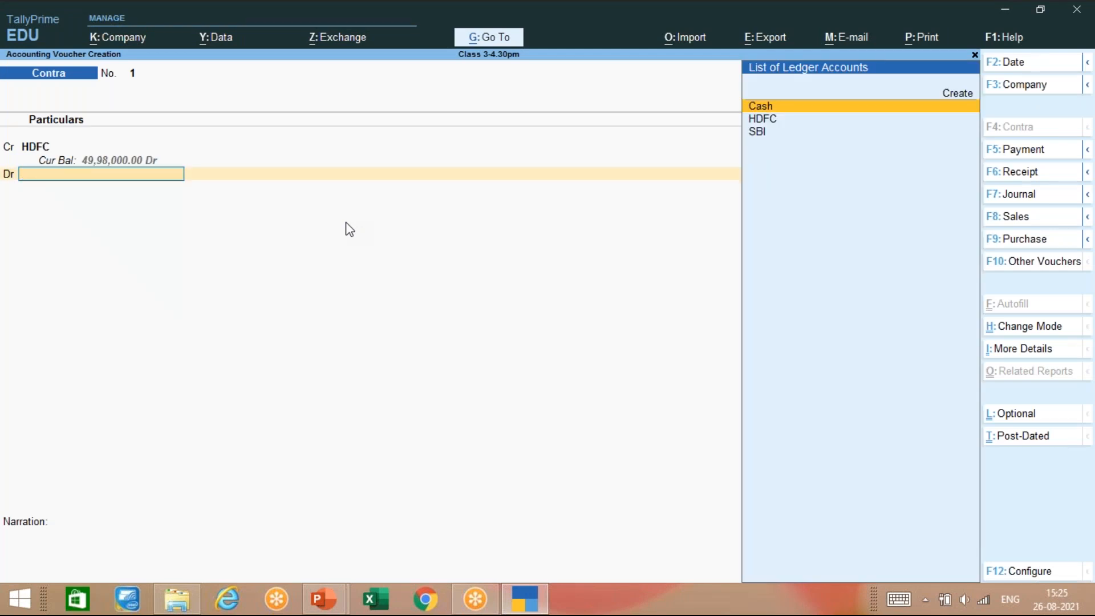
Debit Cash with 2,000.00, enter the narration "being cash withdrawn", and save the contra voucher
key("Return")
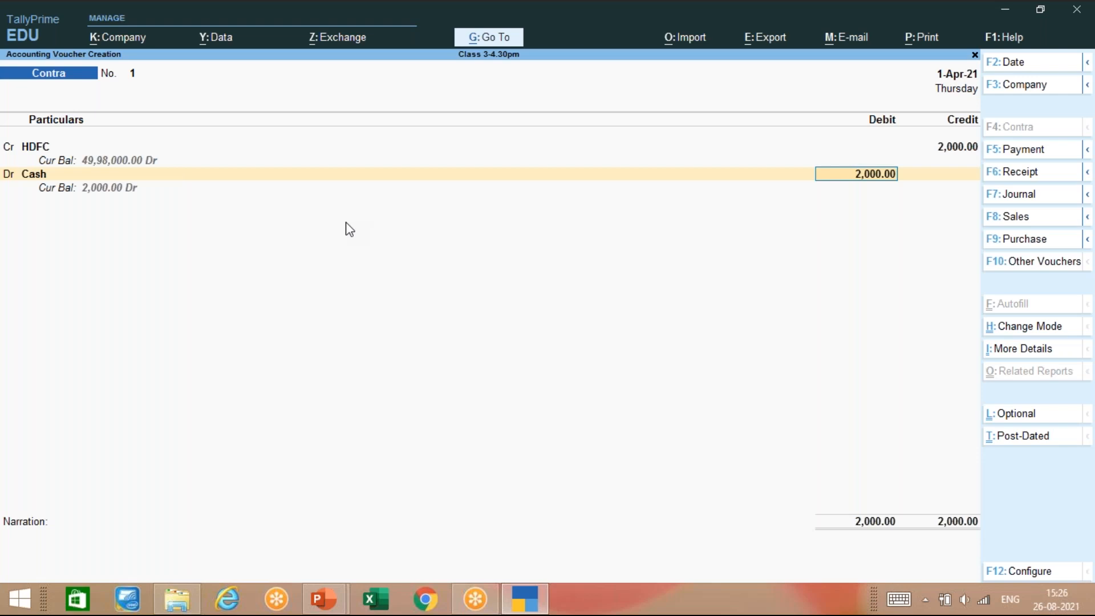
key("Return")
type("being cash withdrawn")
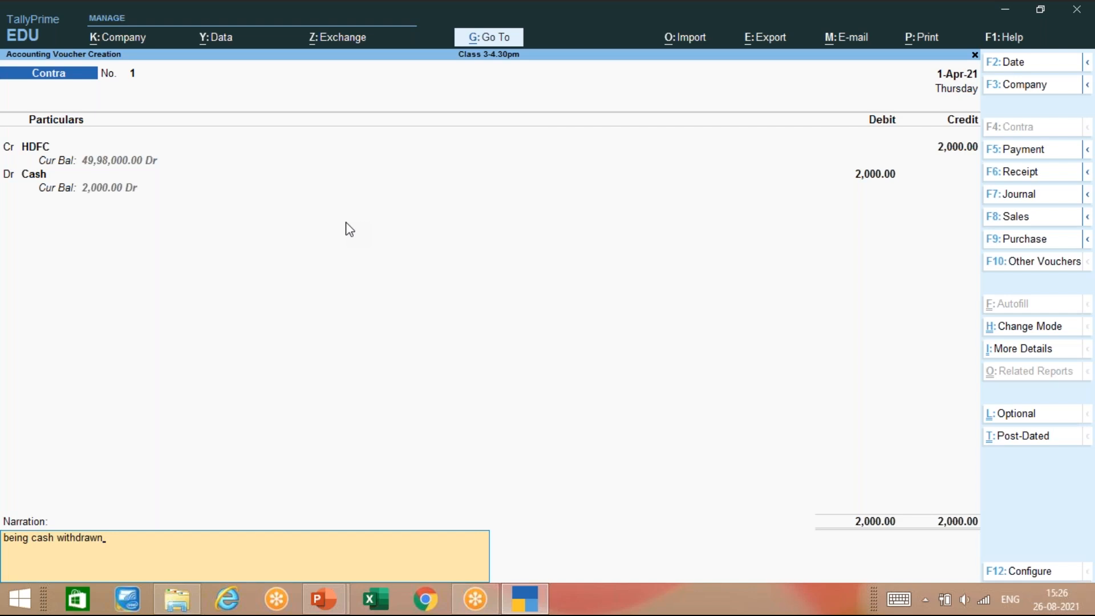
key("Return")
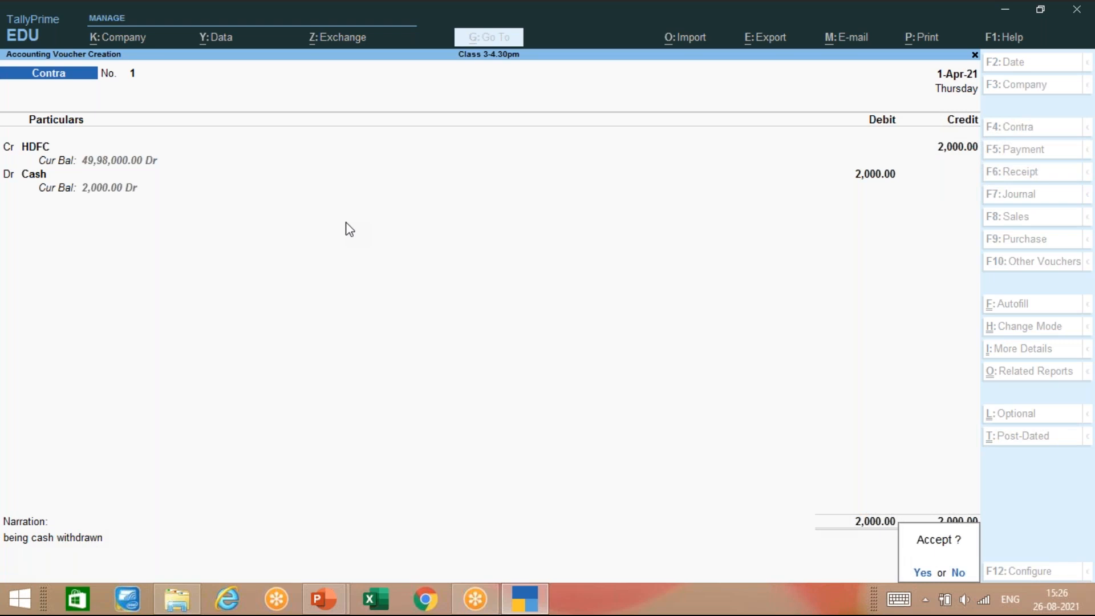
key("Return")
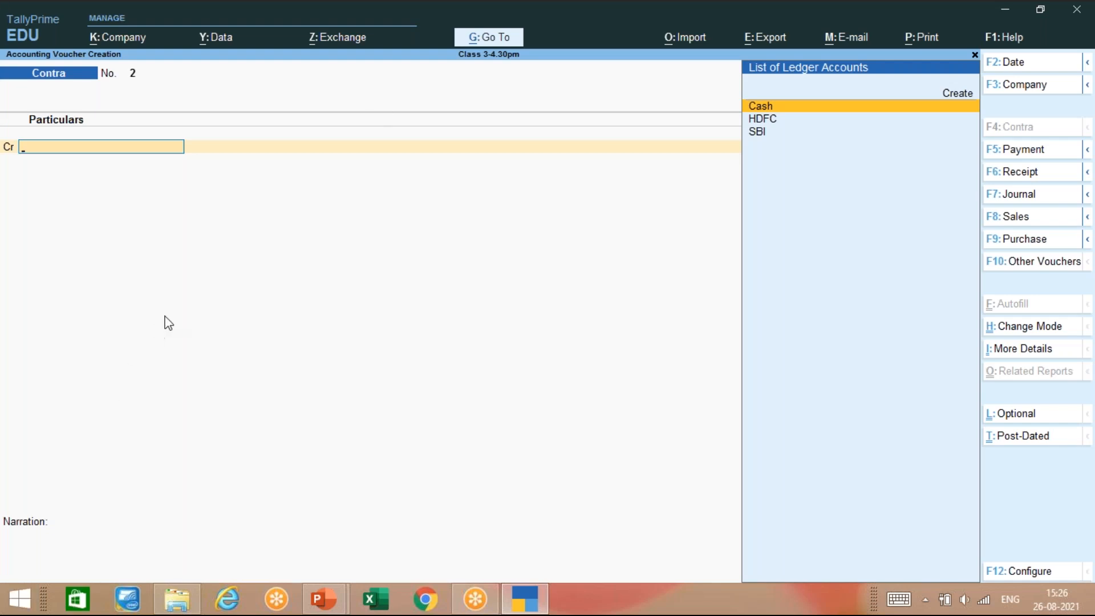
Review the contra voucher exercises in Tally notes dd.pptx in PowerPoint and switch back to TallyPrime
key("Escape")
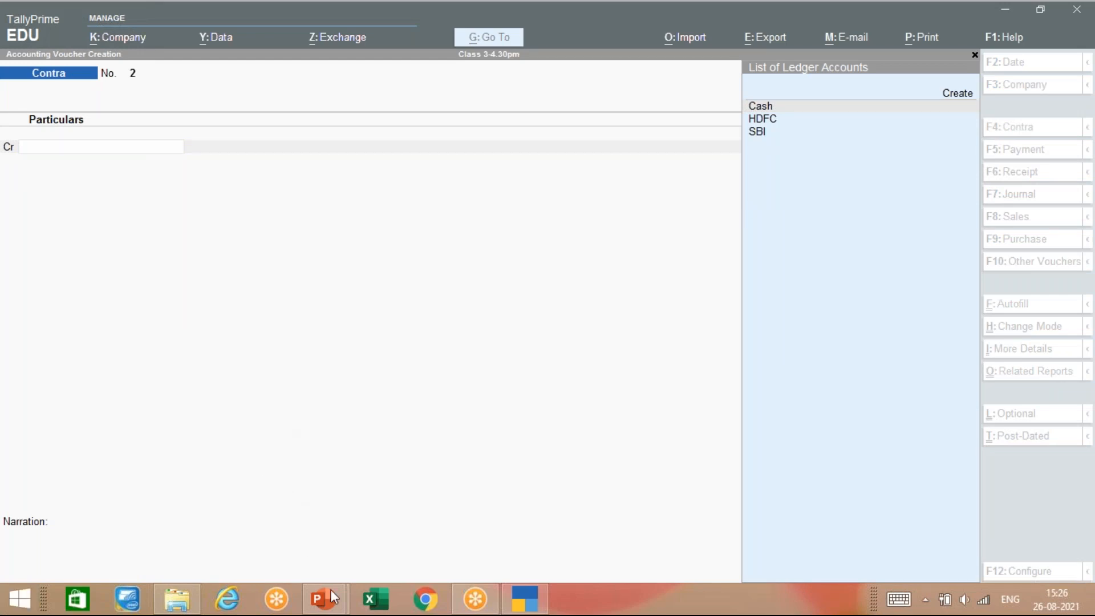
mouse_move(333, 609)
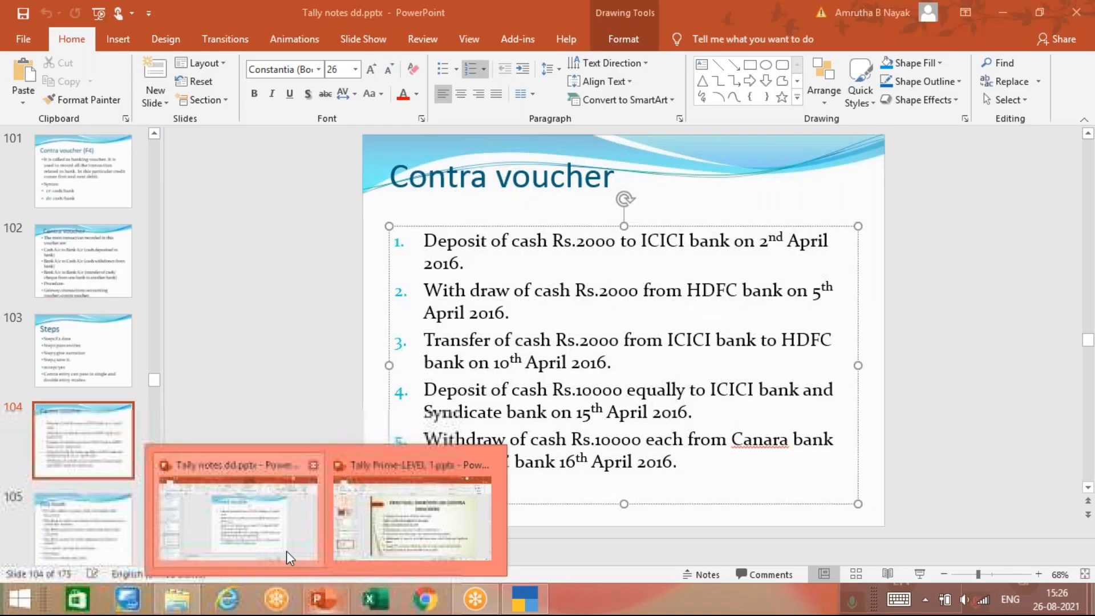
left_click(289, 555)
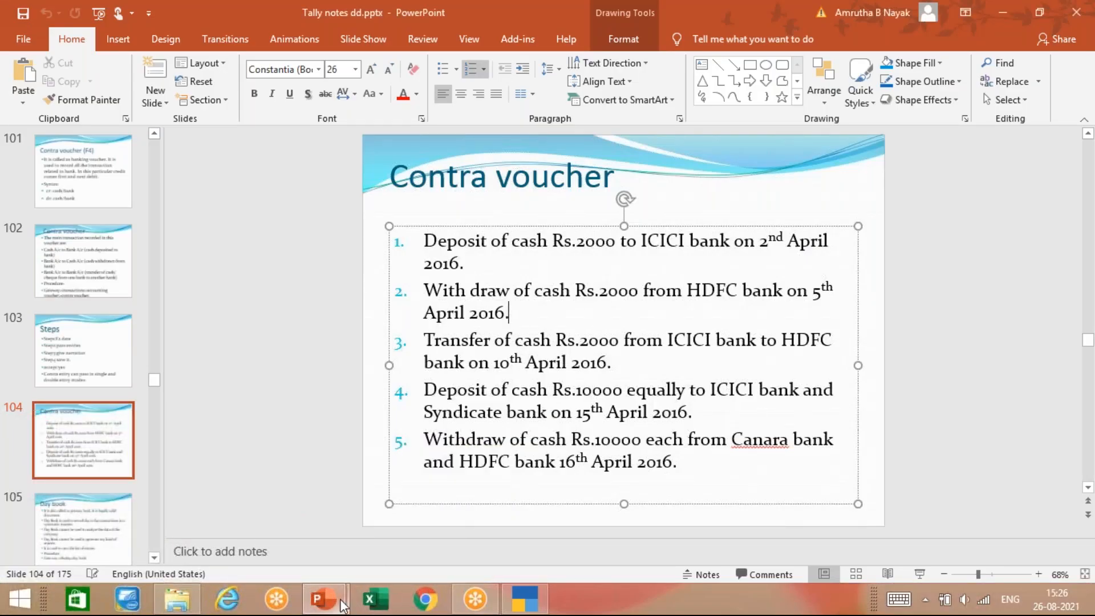
mouse_move(344, 604)
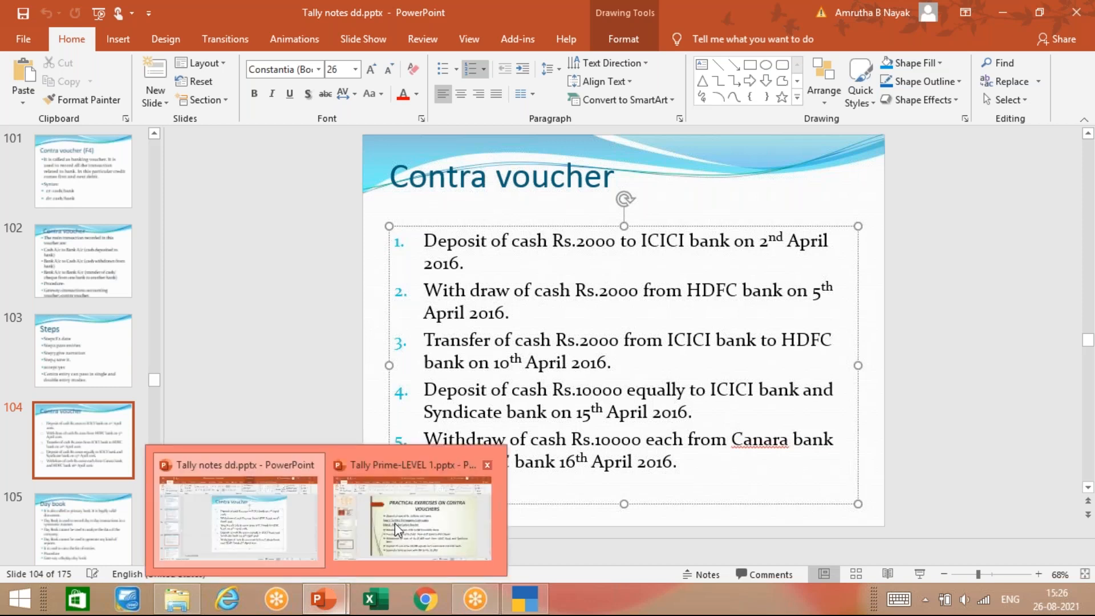
mouse_move(396, 518)
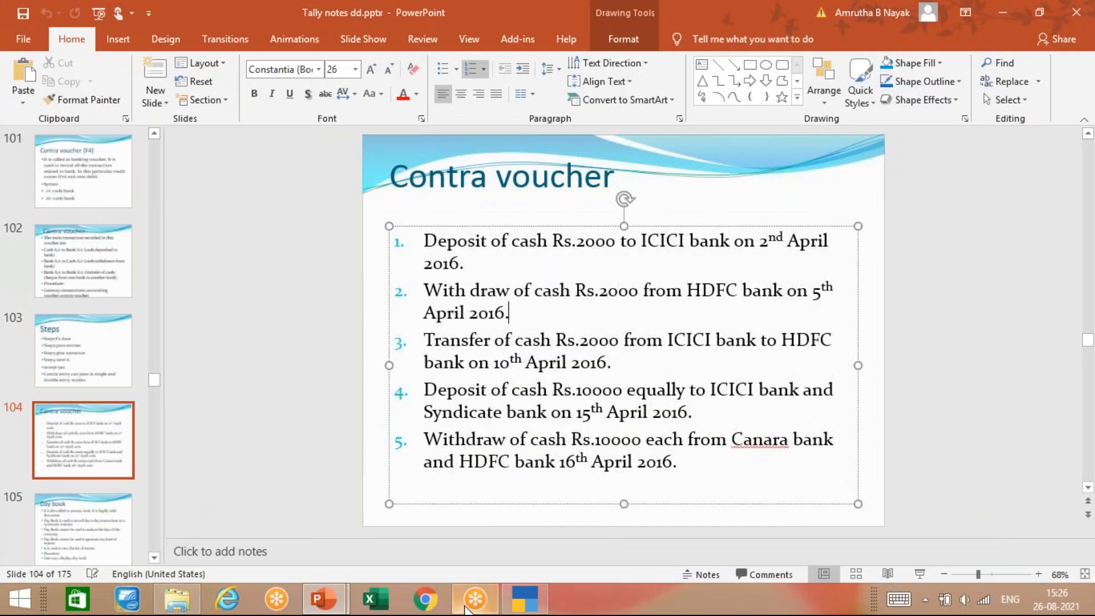
left_click(529, 600)
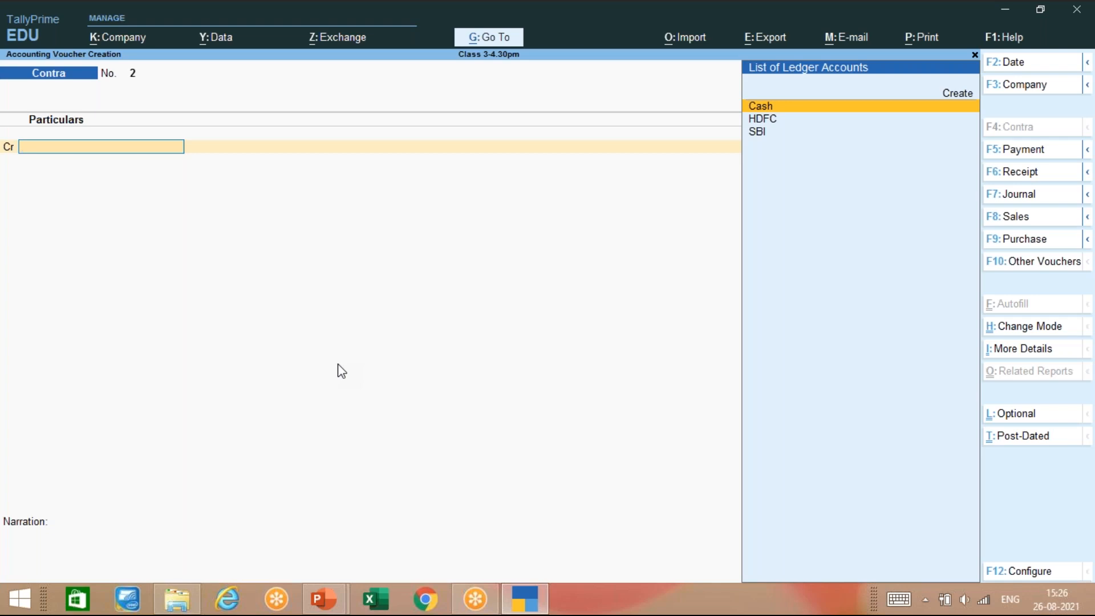
Credit Cash with 2000 in the new contra voucher
key("Return")
type("2000")
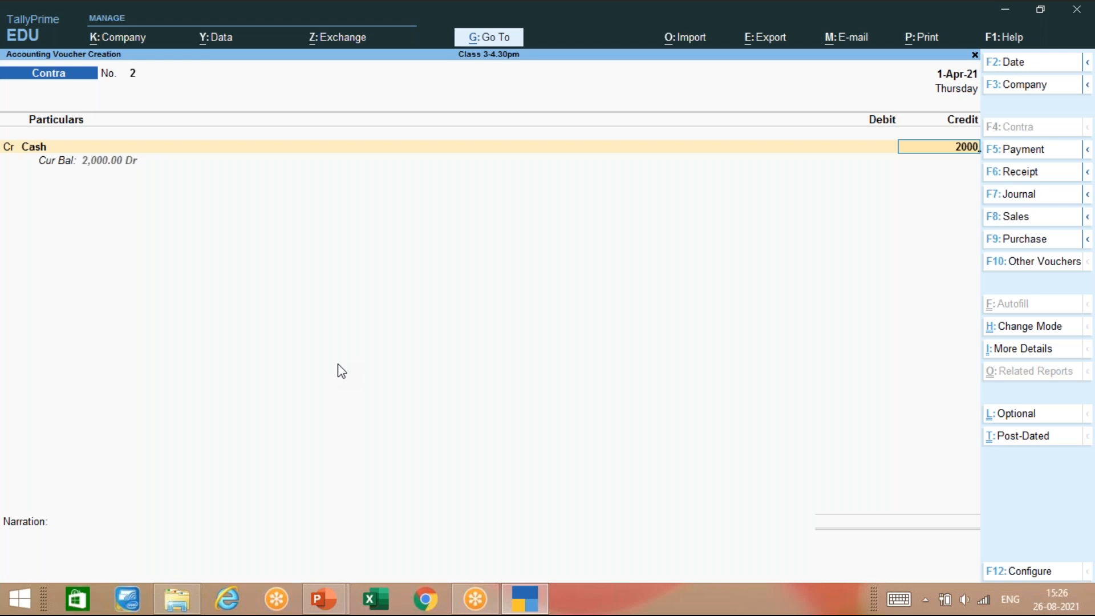
key("Return")
key("Return")
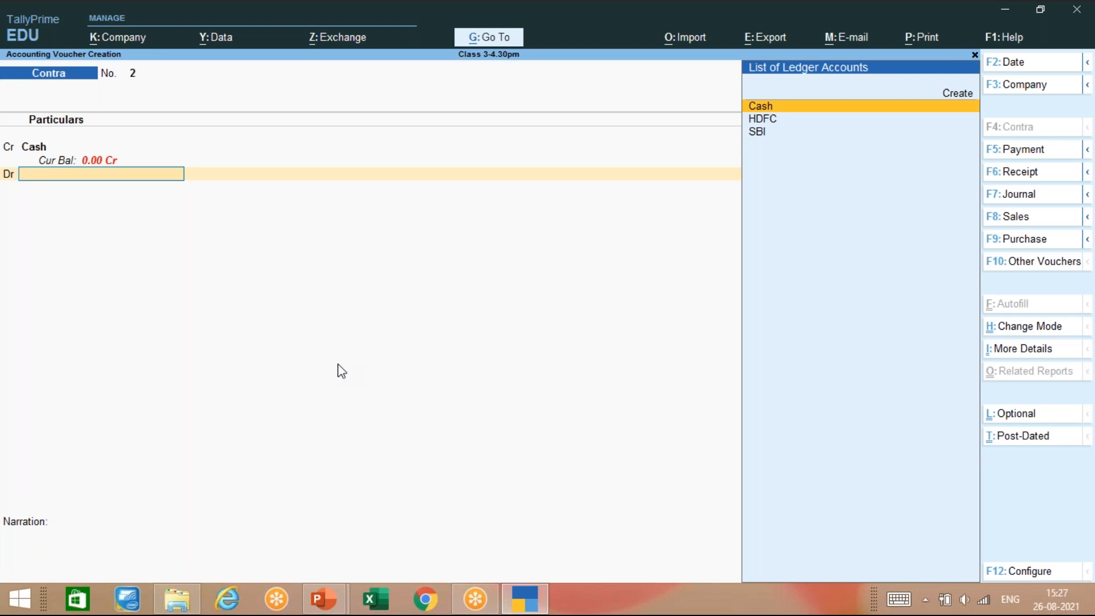
Create the ledger ICICI BANK A/C under Bank Accounts with default bank details as the voucher's debit account
key("alt+c")
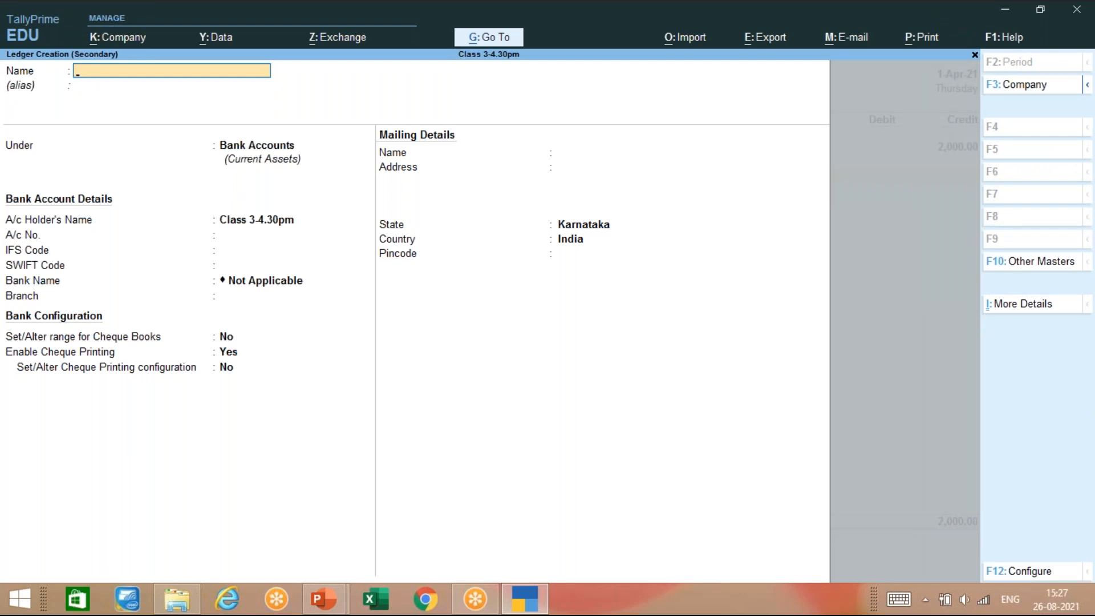
type("ICICI BANK A/C")
key("Return")
key("Return")
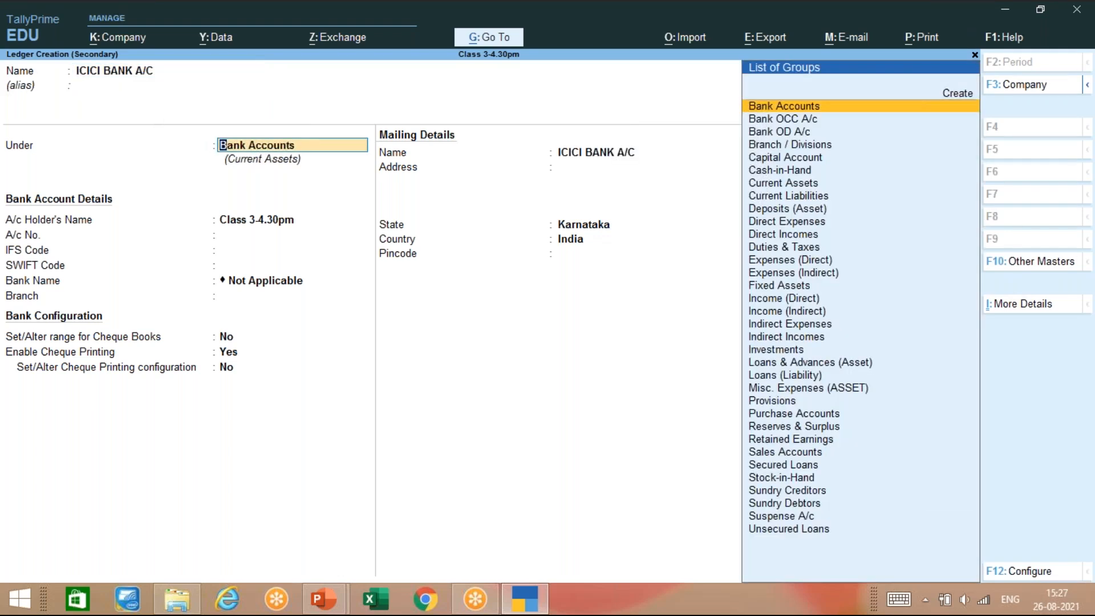
key("Return")
key("Return")
key("Return")
key("Return")
key("Return")
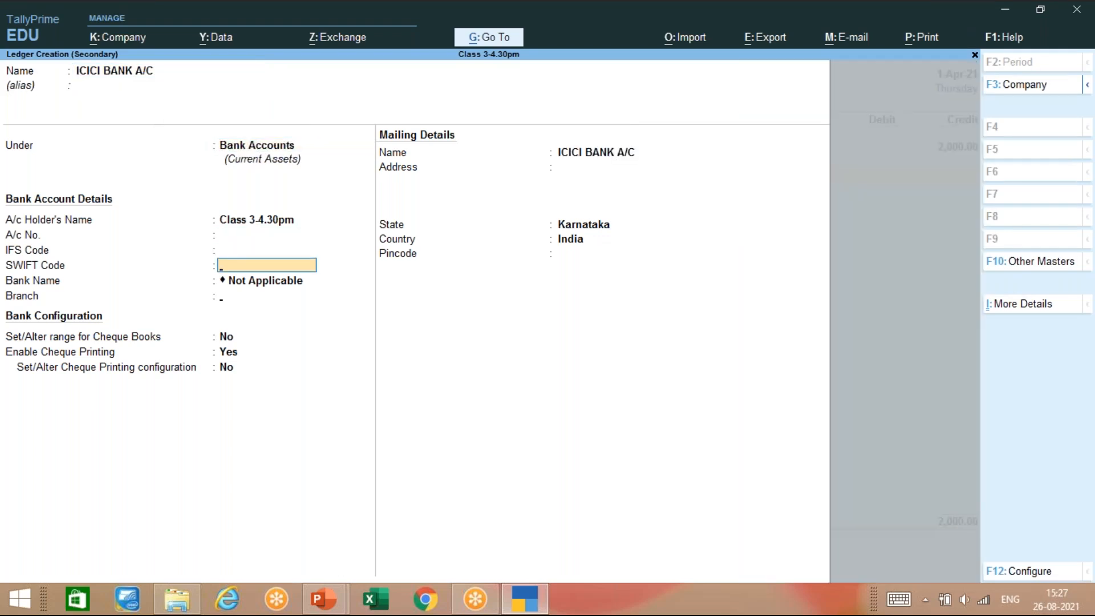
key("Return")
key("Return")
key("Return")
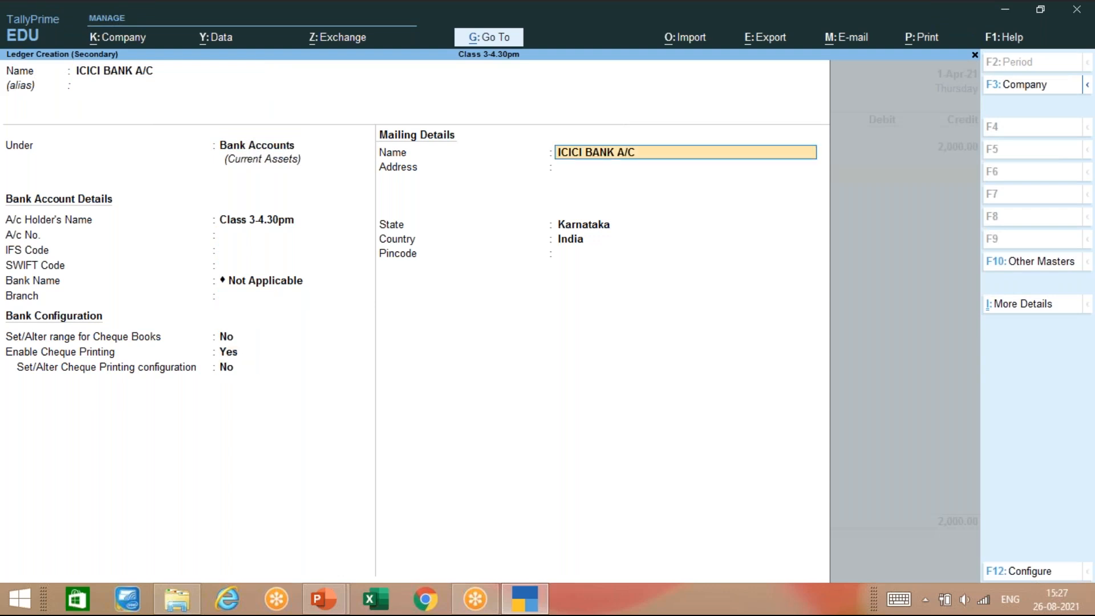
key("ctrl")
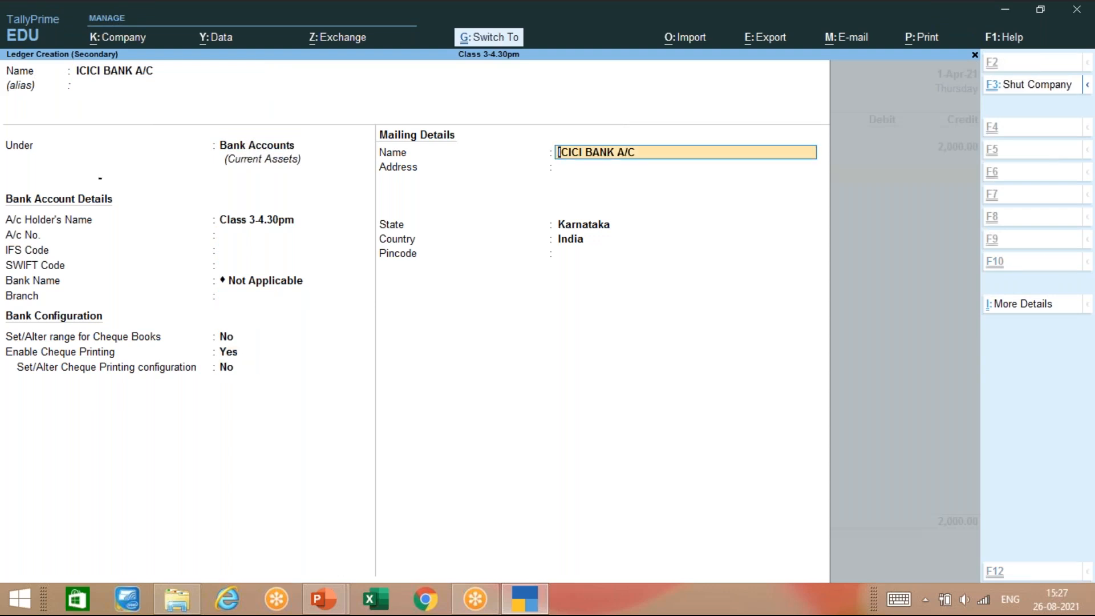
key("ctrl+a")
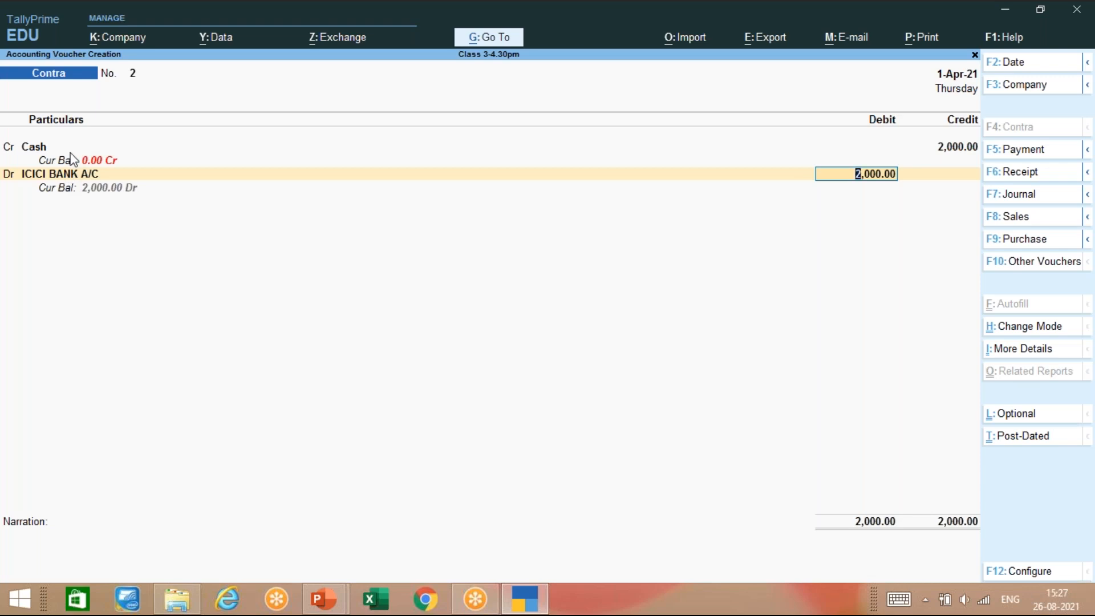
Debit ICICI BANK A/C with 2,000.00 and allocate it as cash with one 2000 note in the denominations
key("Return")
key("Return")
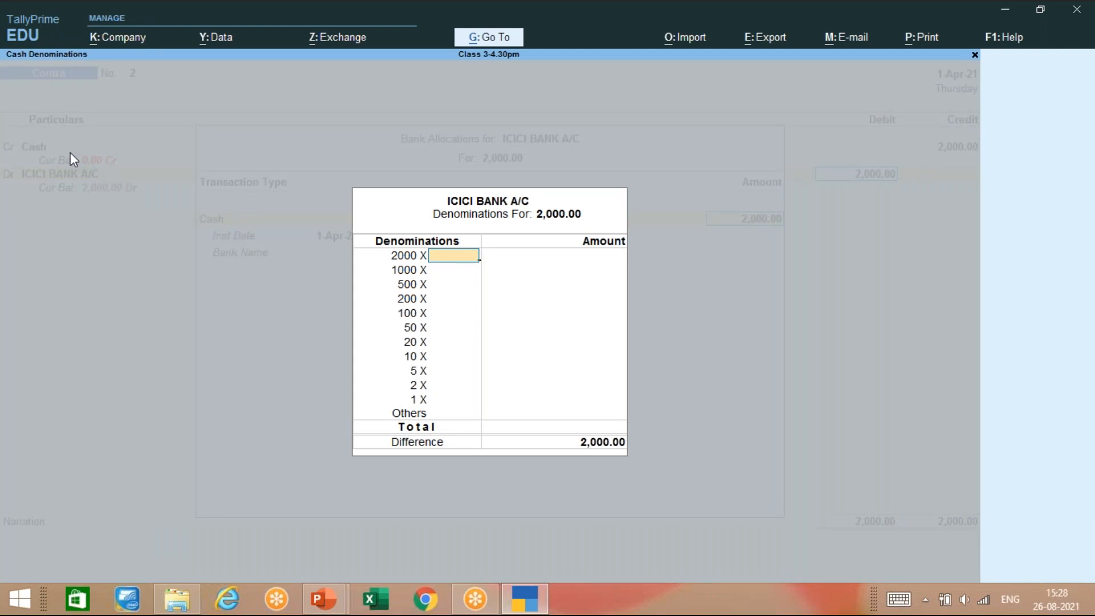
type("1")
key("Return")
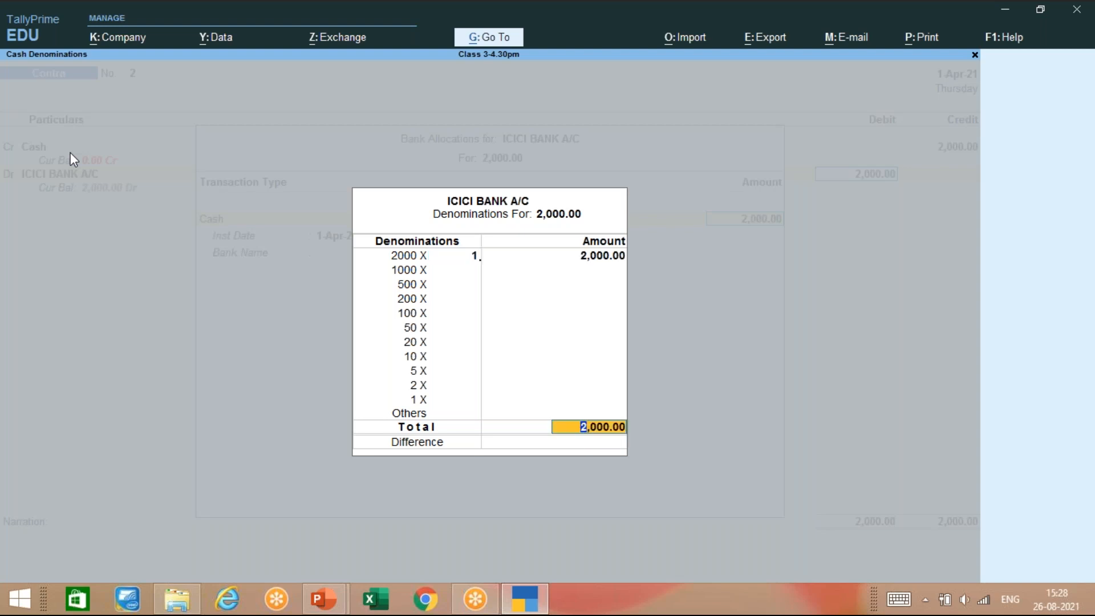
key("Return")
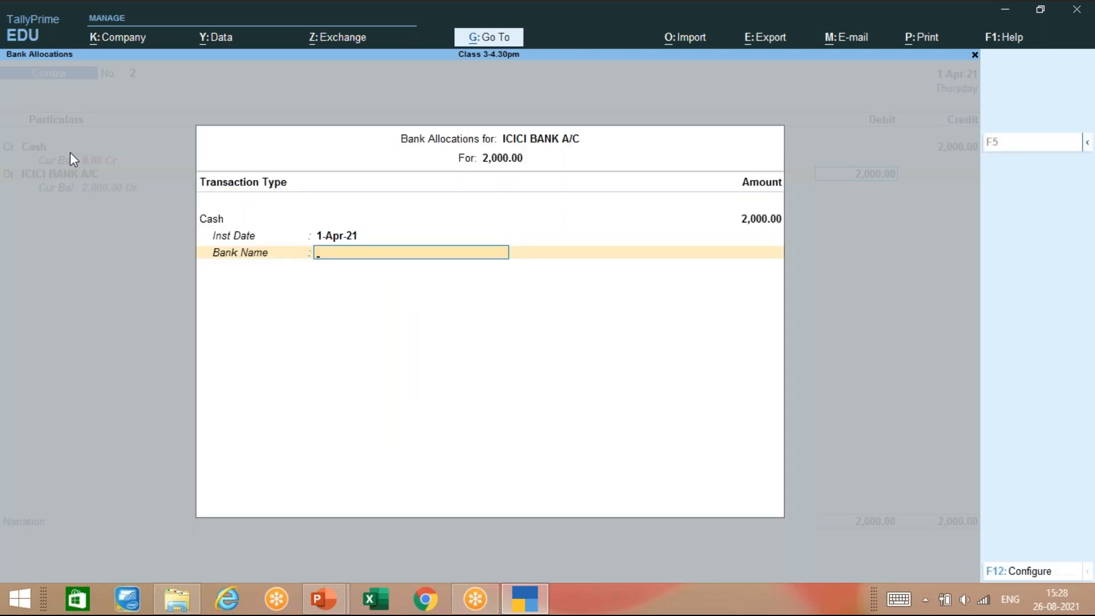
key("Return")
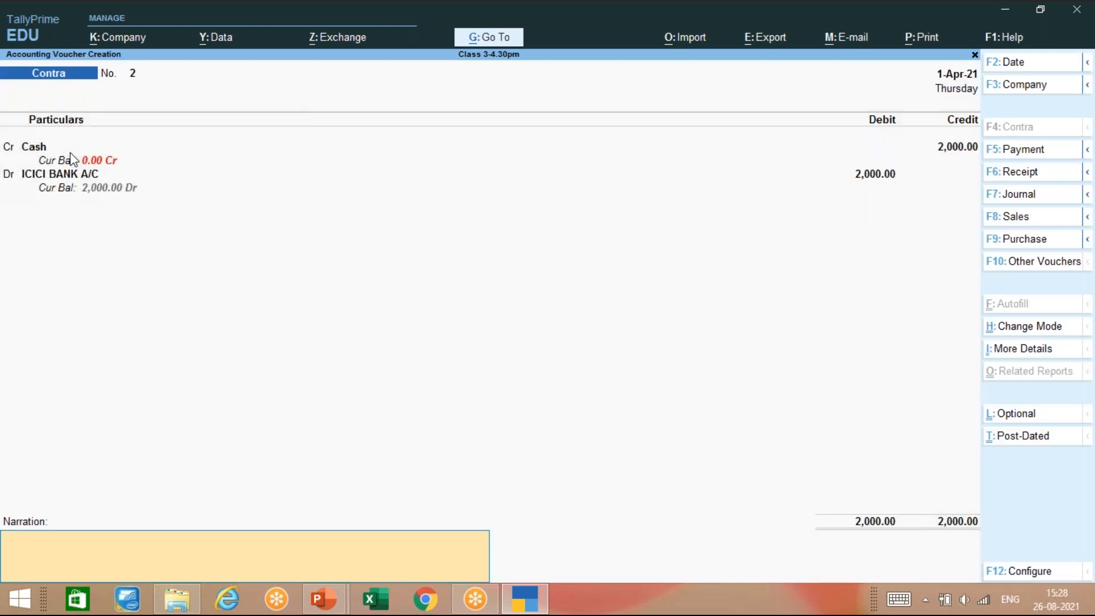
Enter the narration "BEING CASH DEPOSITED" for the cash deposit contra voucher
type("BEING CASH DEPOSI")
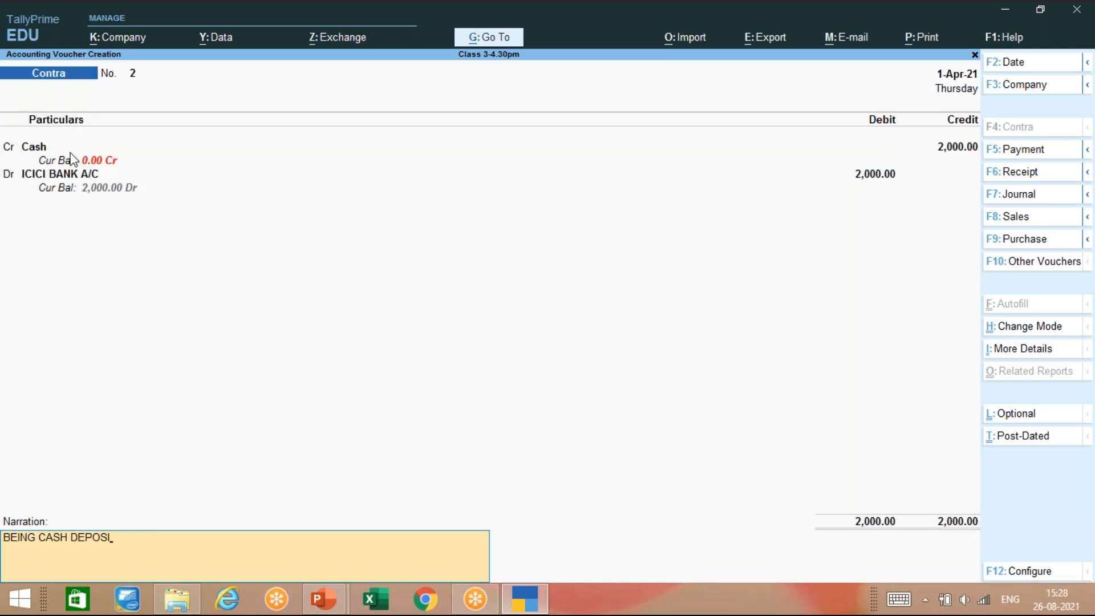
type("TED")
mouse_move(337, 605)
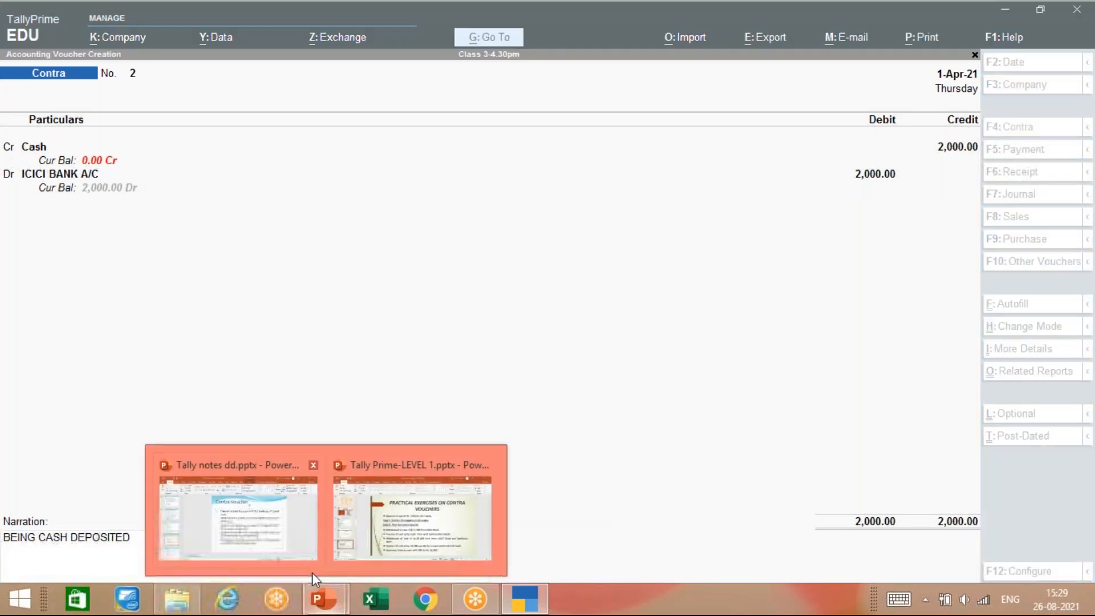
mouse_move(278, 550)
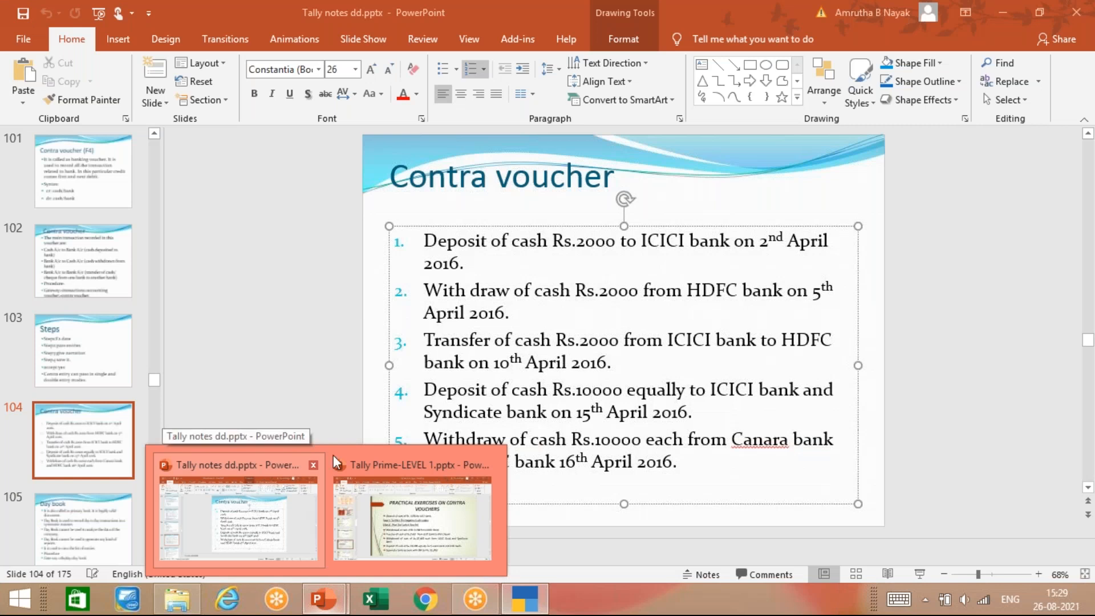
mouse_move(342, 476)
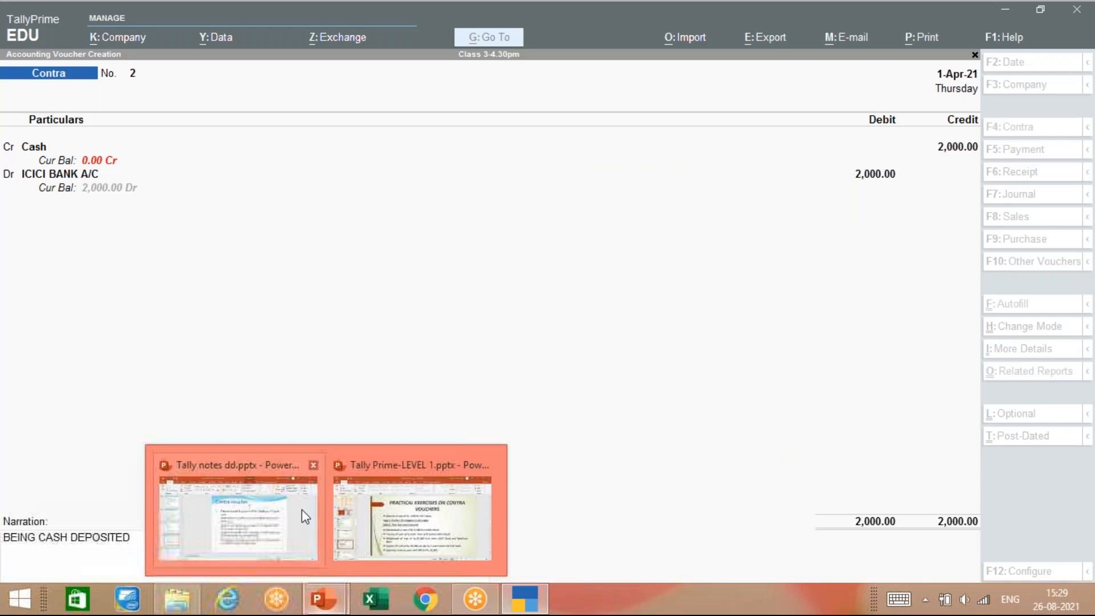
Examine the voucher configuration, especially the Cr/Dr instead of To/By, default bank allocation and negative cash balance warning options
key("Up")
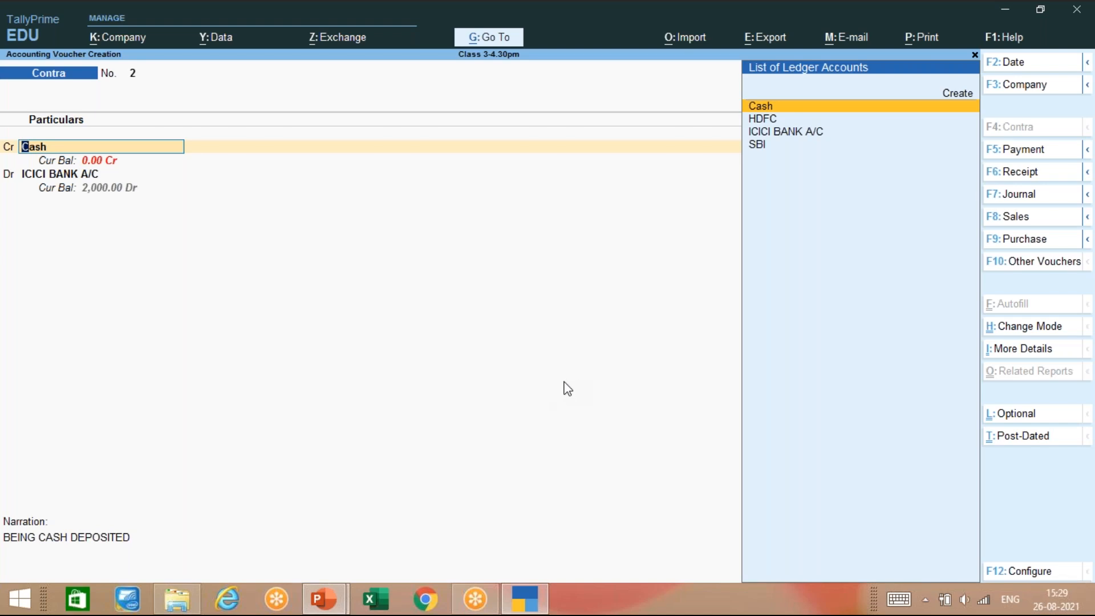
key("F12")
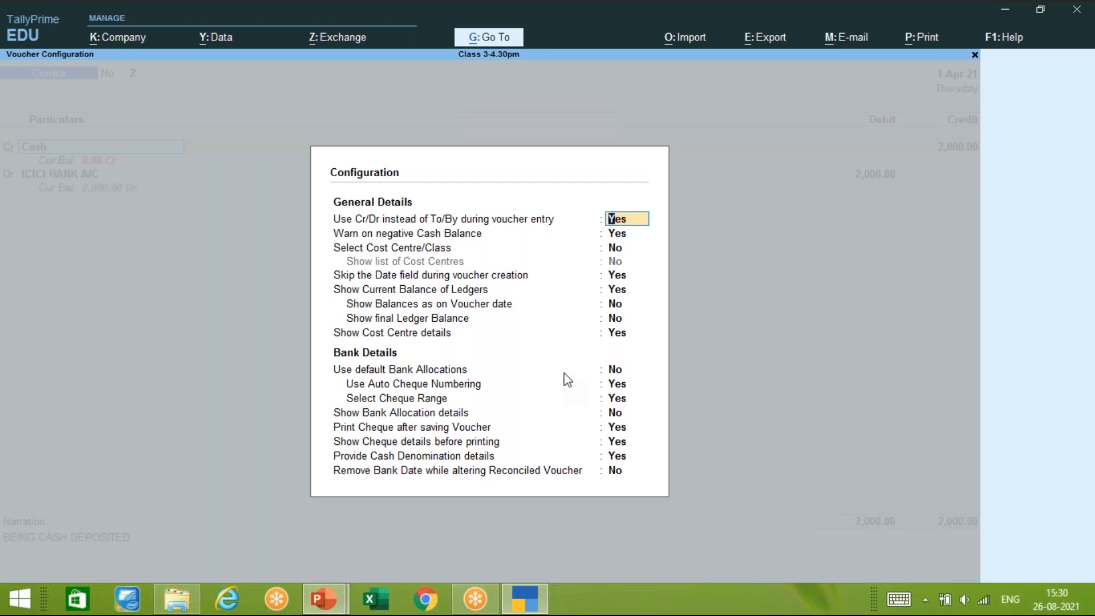
left_click(566, 371)
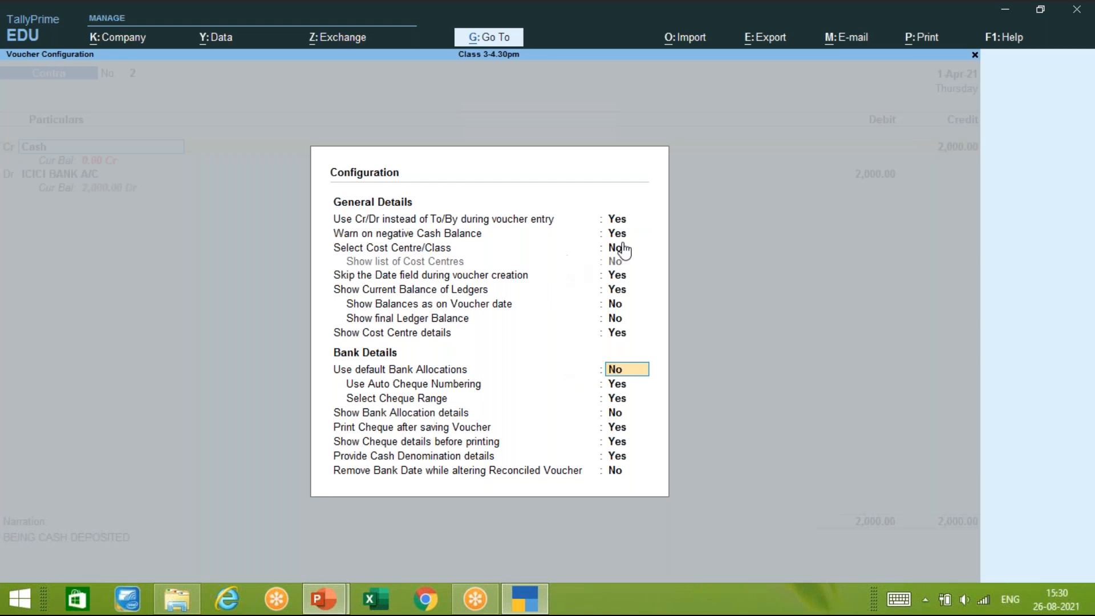
left_click(618, 221)
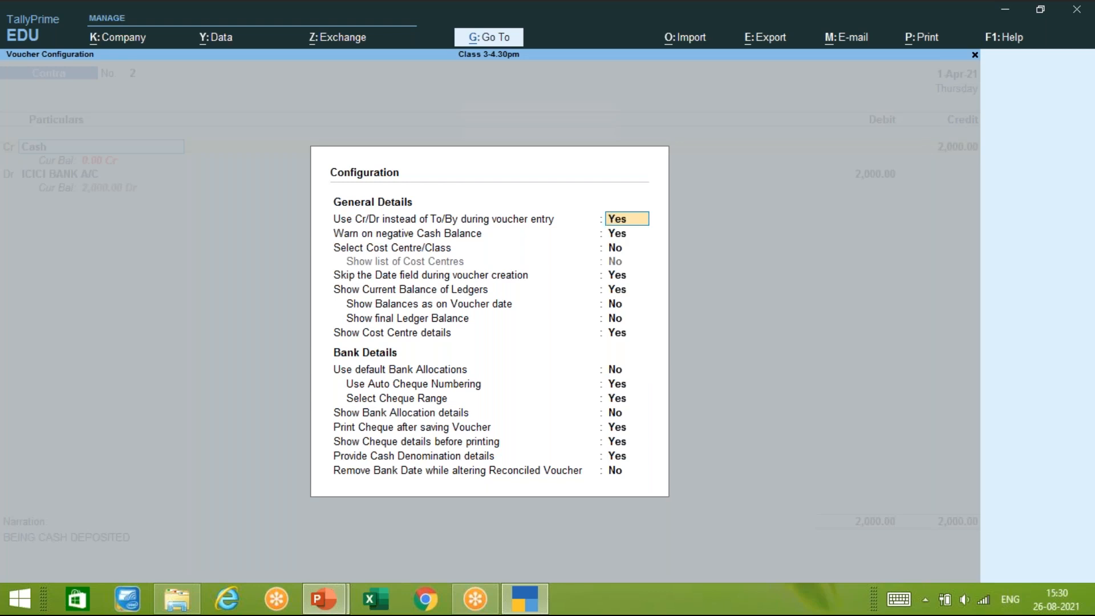
left_click(627, 232)
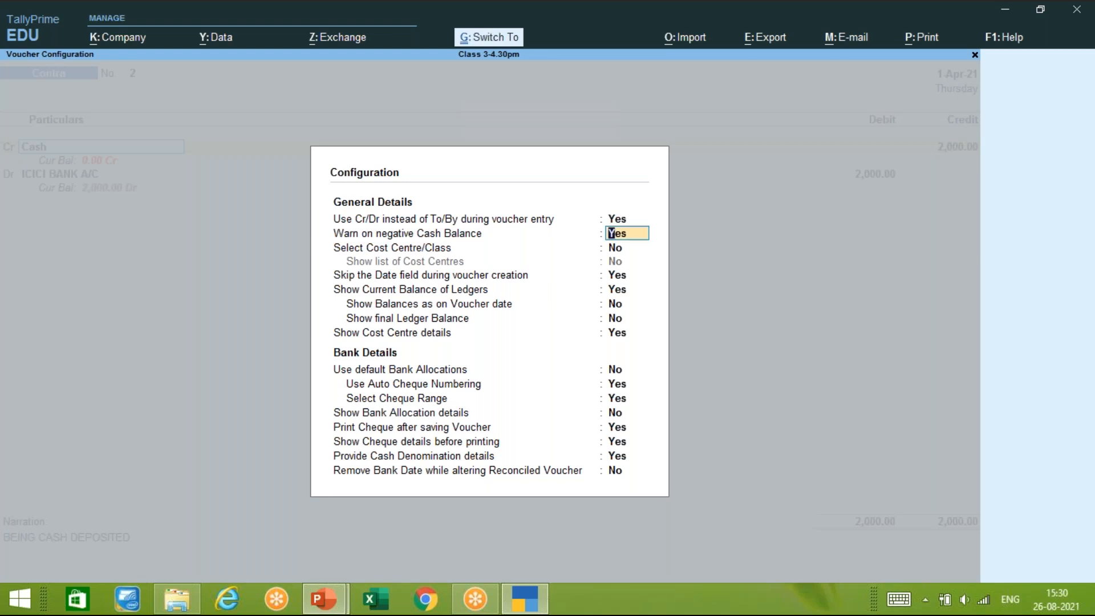
key("ctrl+a")
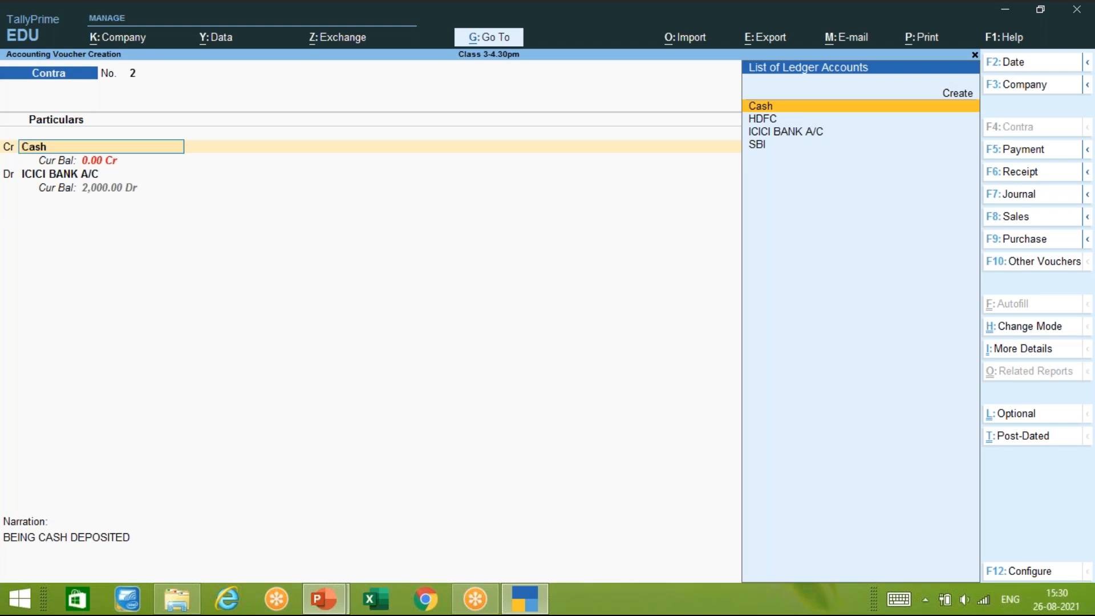
Try marking the ICICI BANK A/C line as Cr, and restore it to Dr
key("Return")
key("Return")
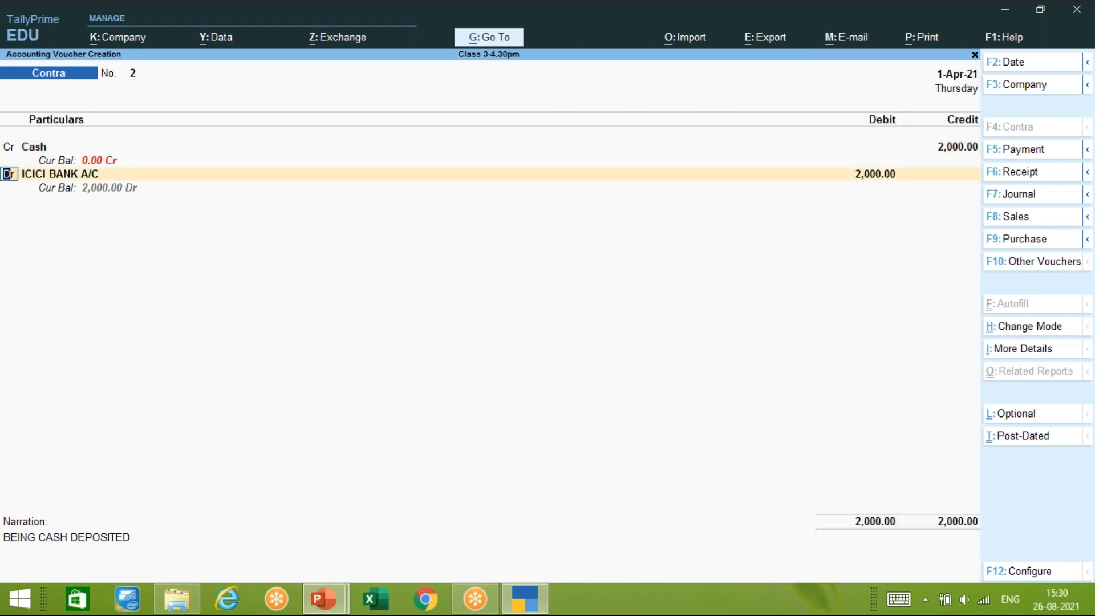
type("CR")
key("BackSpace")
key("BackSpace")
type("DR")
key("Return")
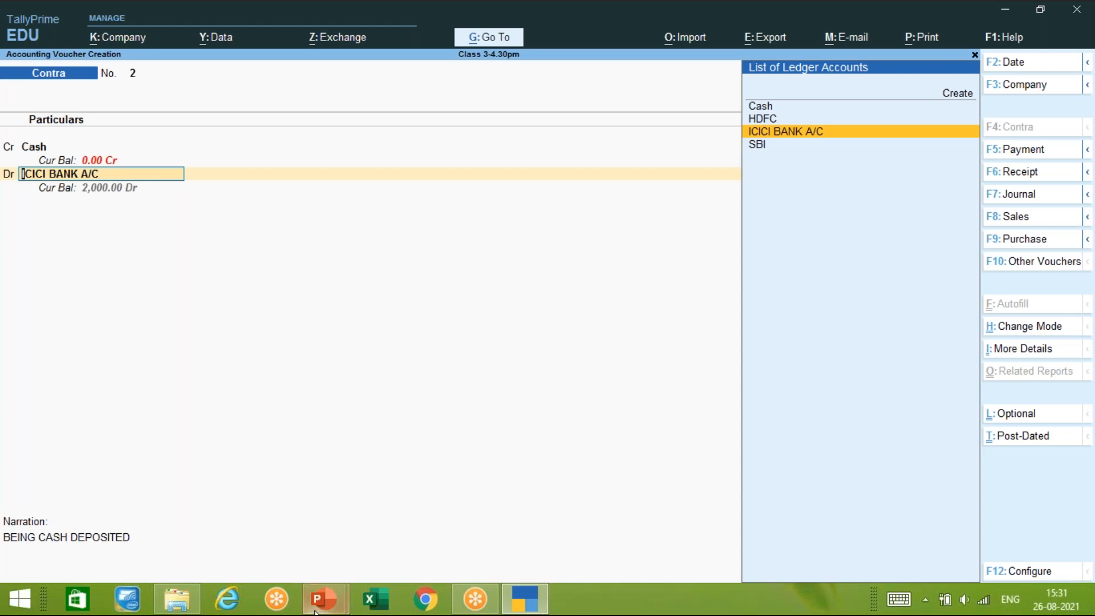
Switch to Tally notes dd.pptx in PowerPoint and review the contra voucher exercises
mouse_move(315, 608)
left_click(289, 556)
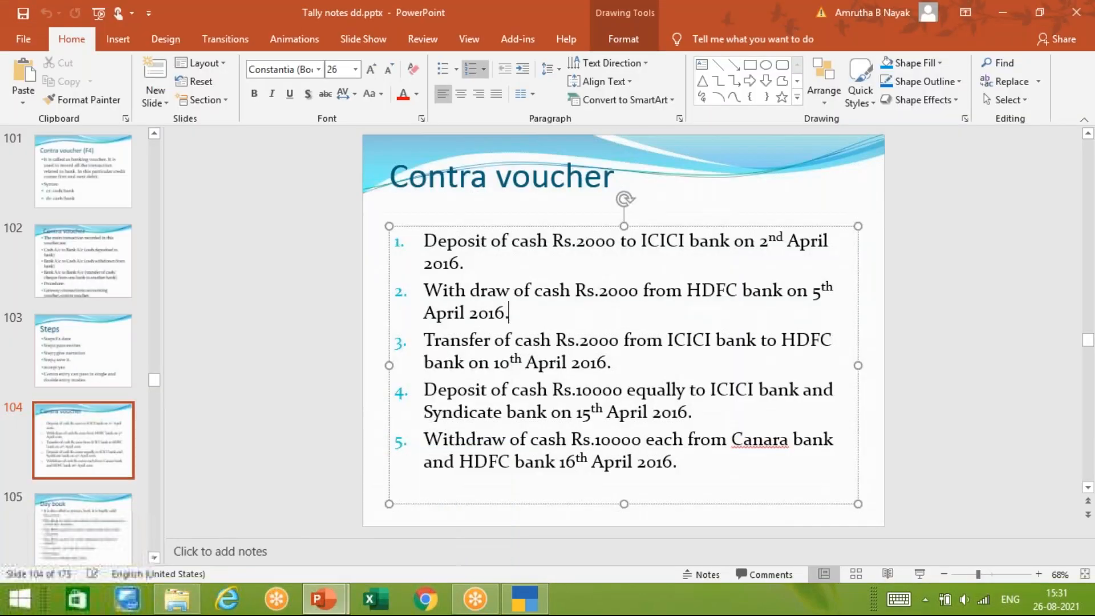
left_click(562, 523)
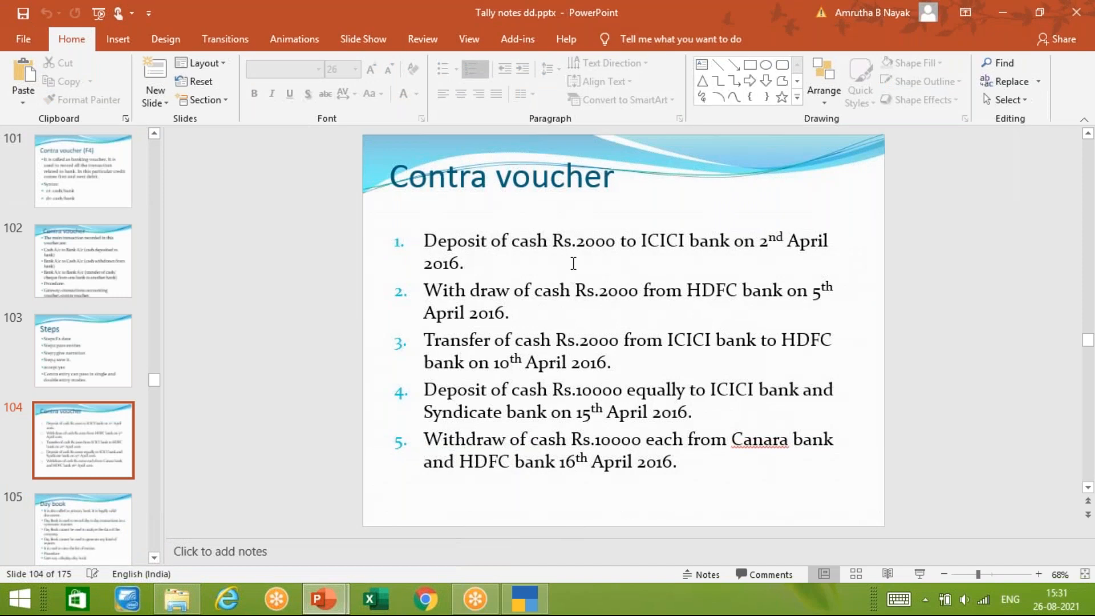
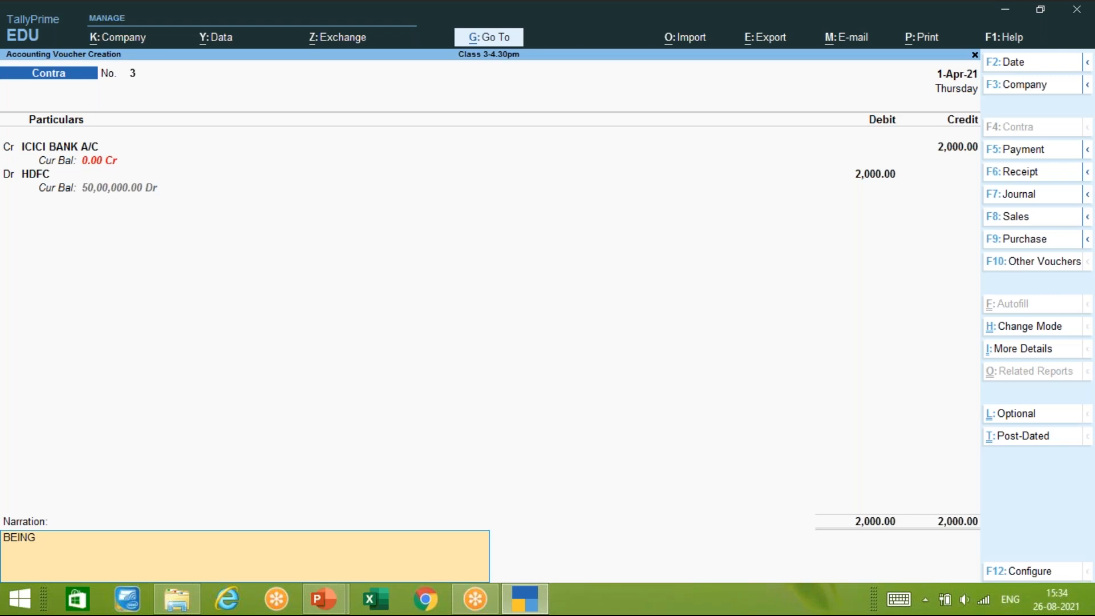
Complete the narration as "BEING TRANFER DONE" and save the ICICI to HDFC transfer voucher
type("TRANFER DONE")
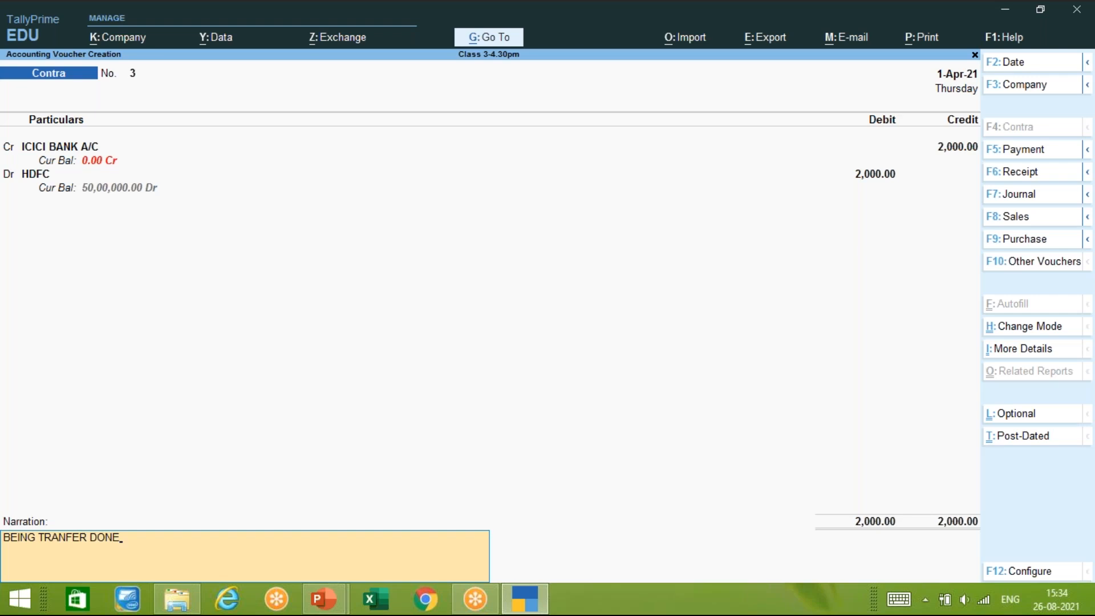
key("Return")
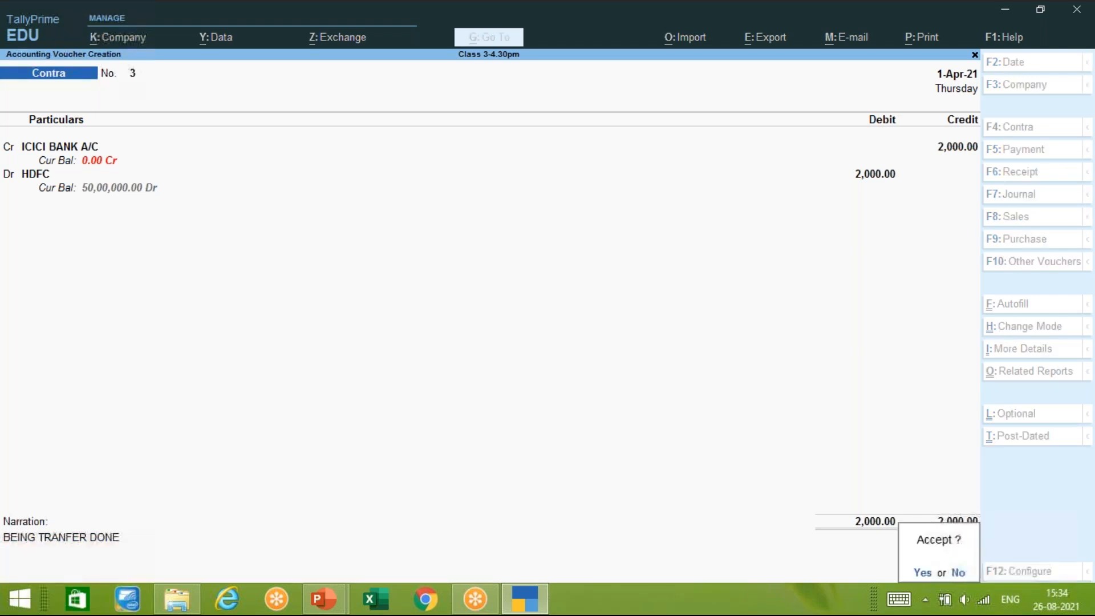
key("y")
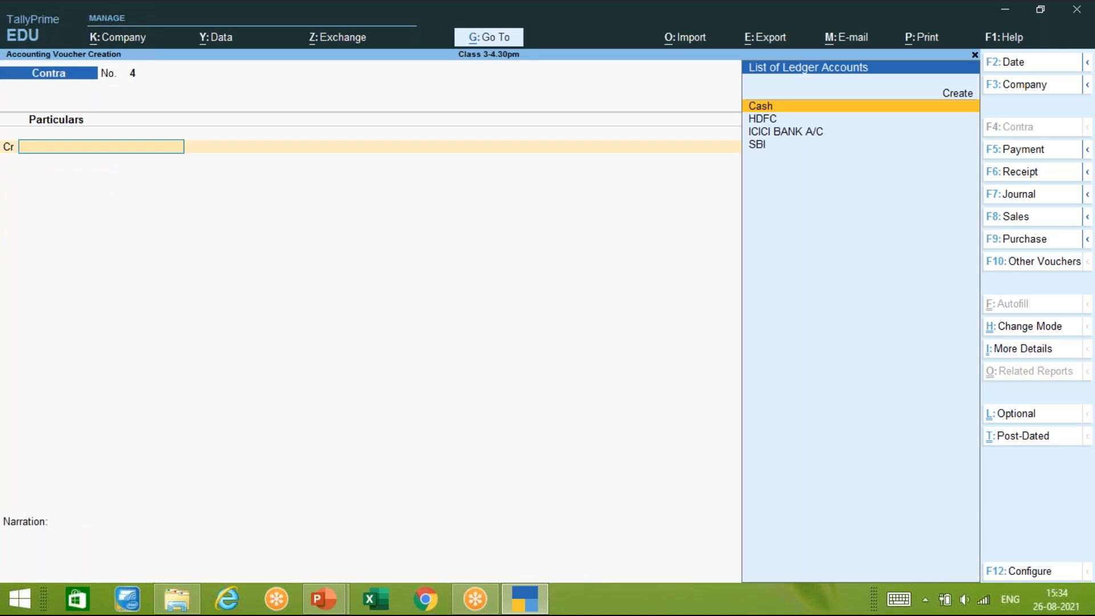
Credit Cash with 2,000 in the new contra voucher
key("Return")
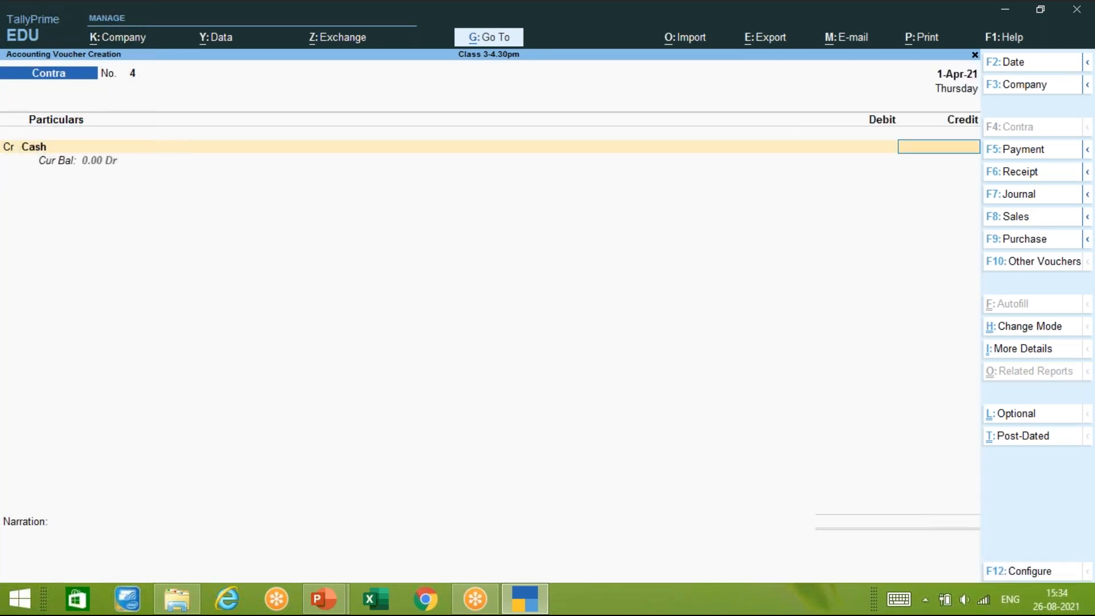
type("2,000")
key("Return")
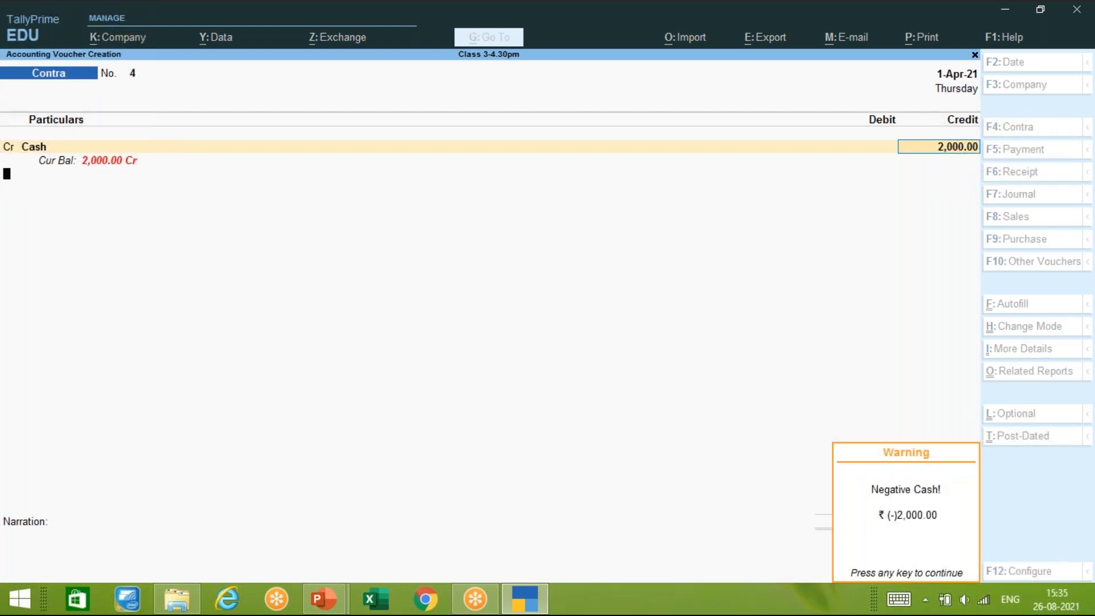
key("Return")
Add ICICI BANK A/C as a second credit line of 2000 with a Cheque bank allocation
type("CR")
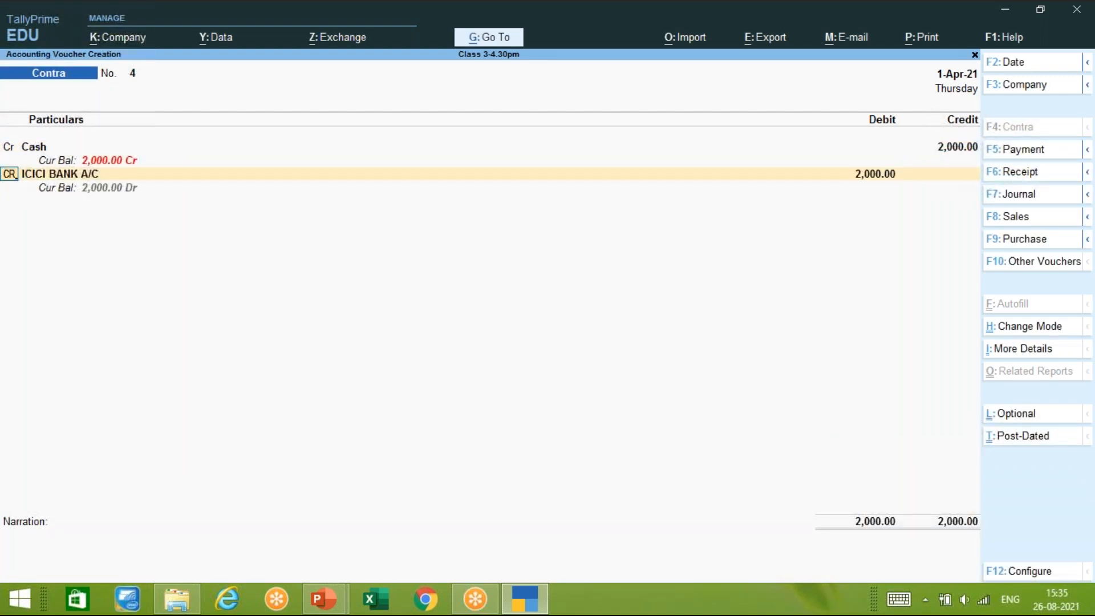
key("Return")
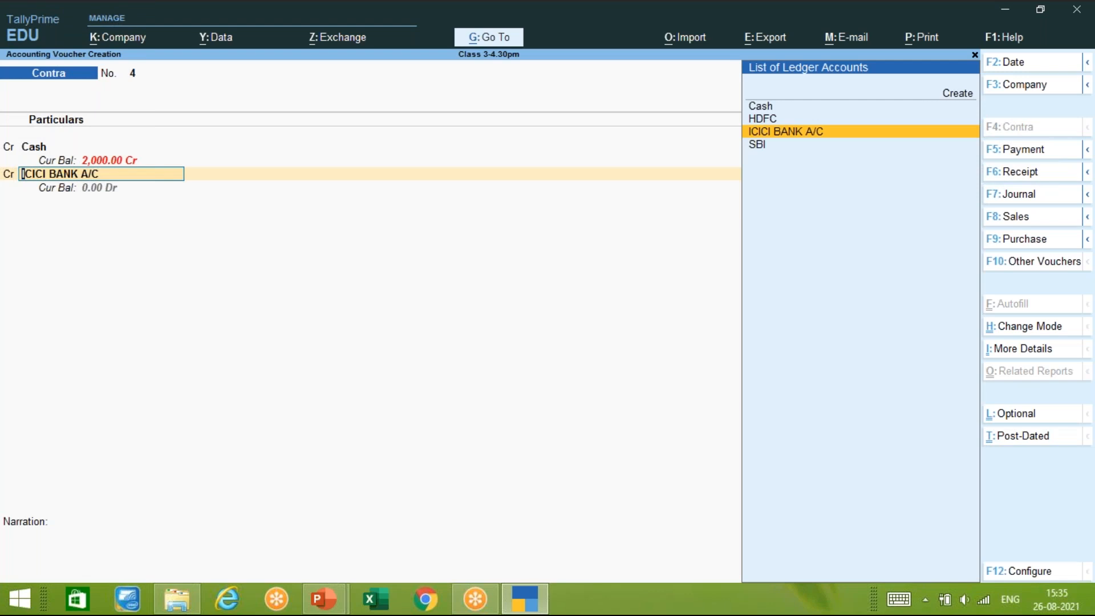
key("Return")
type("2000")
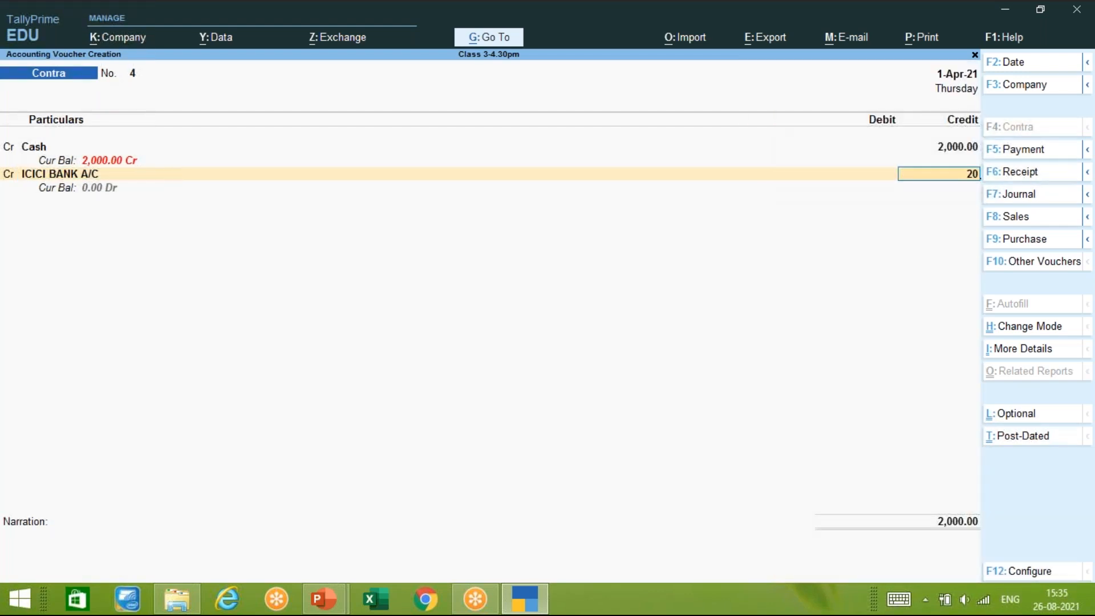
key("Return")
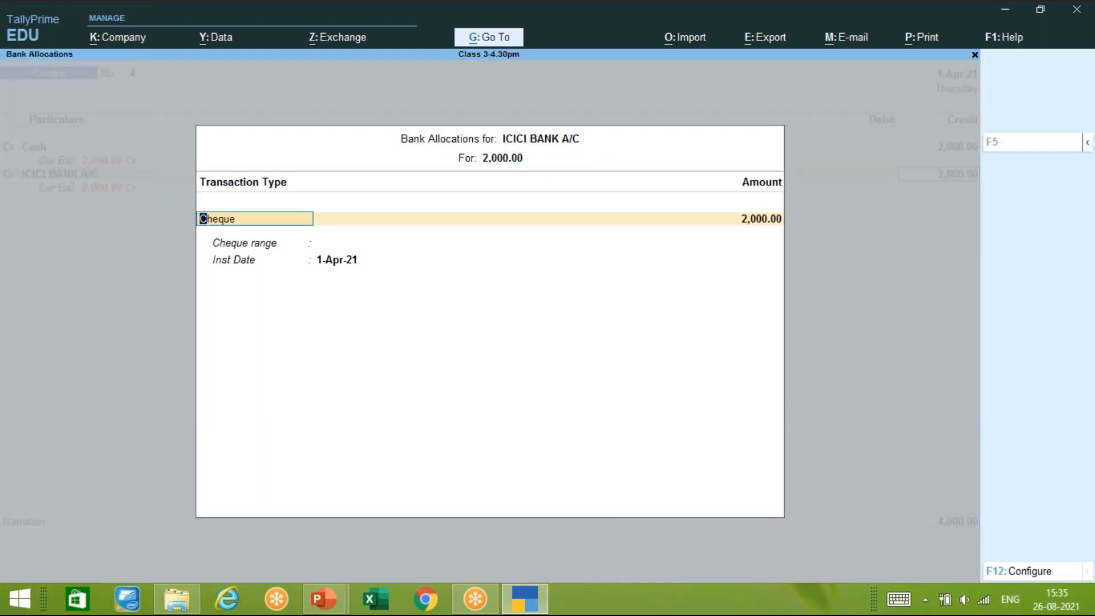
key("Return")
key("Return")
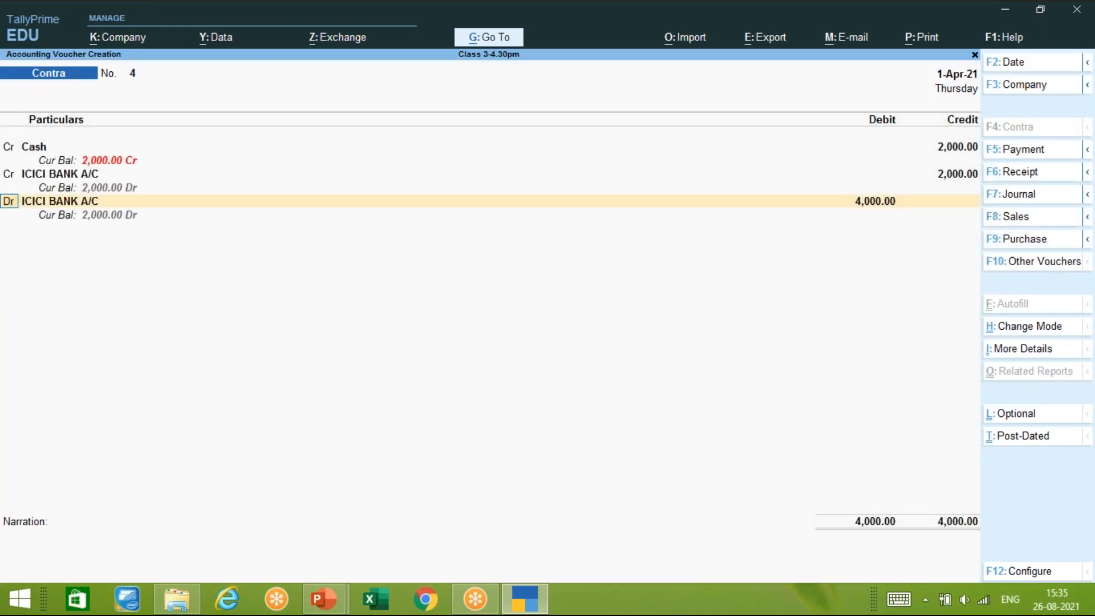
Choose HDFC as the debit account for 4,000.00 in the contra voucher
key("Return")
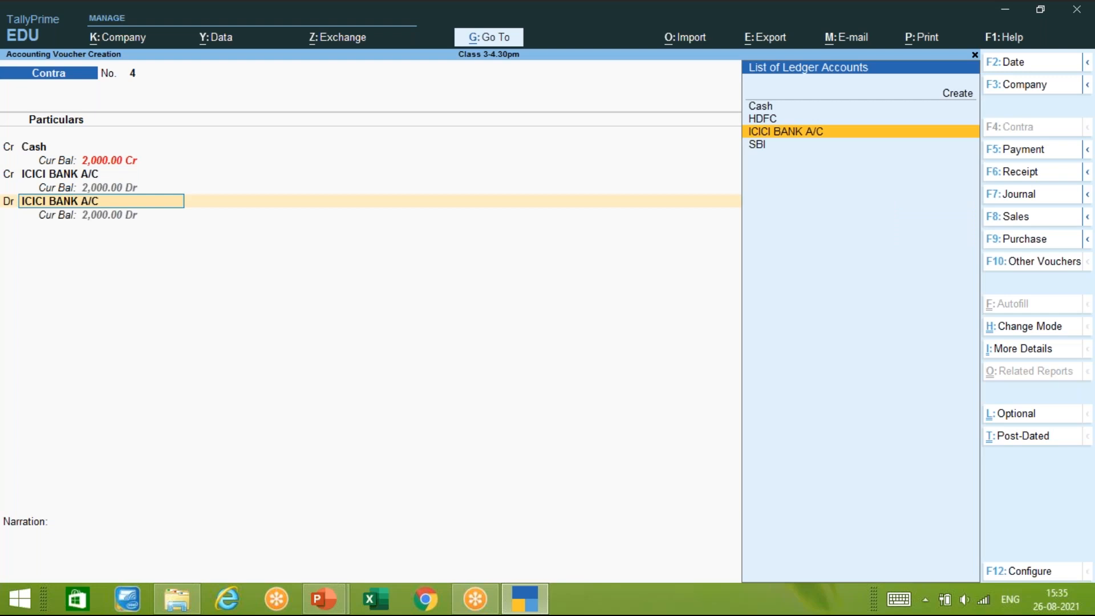
key("Up")
key("Return")
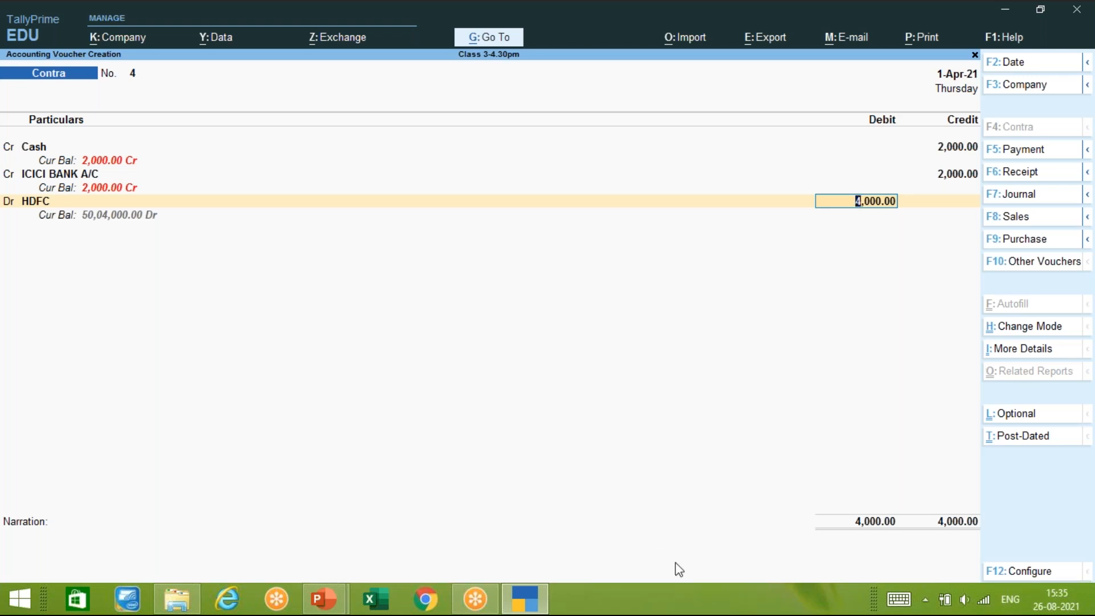
left_click(749, 591)
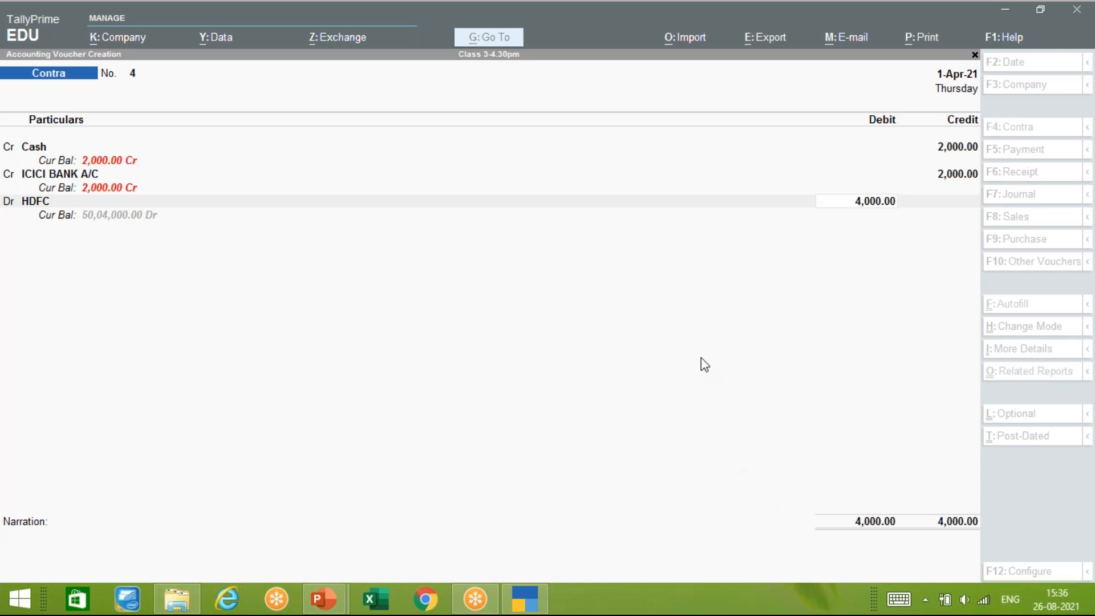
left_click(69, 162)
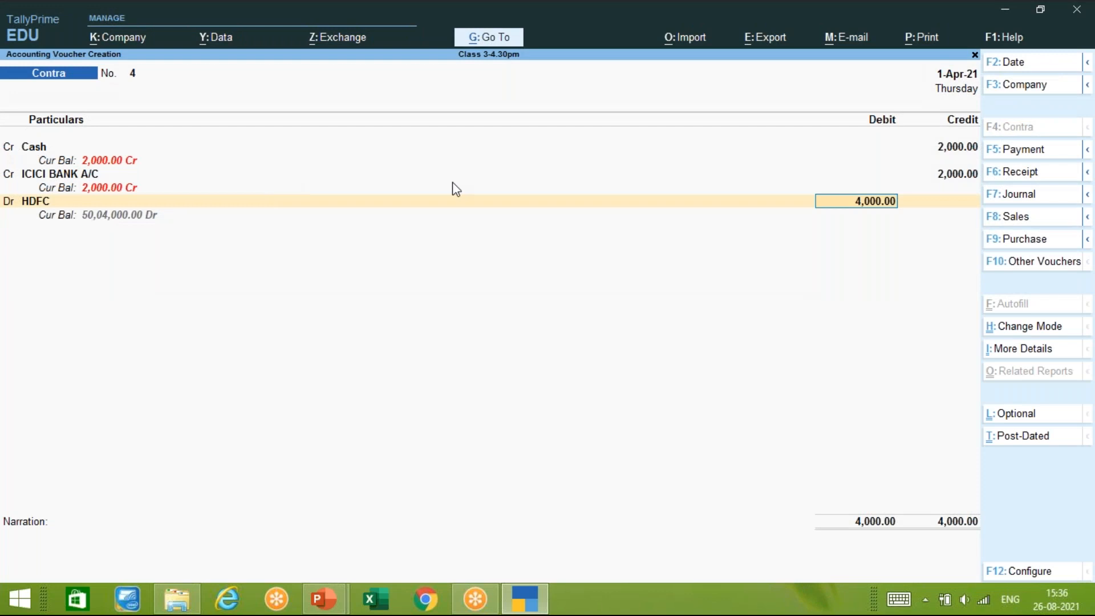
Replace Cash with HDFC in the first credit line at 2,000.00 and accept its Cheque bank allocation
key("BackSpace")
key("BackSpace")
key("BackSpace")
key("BackSpace")
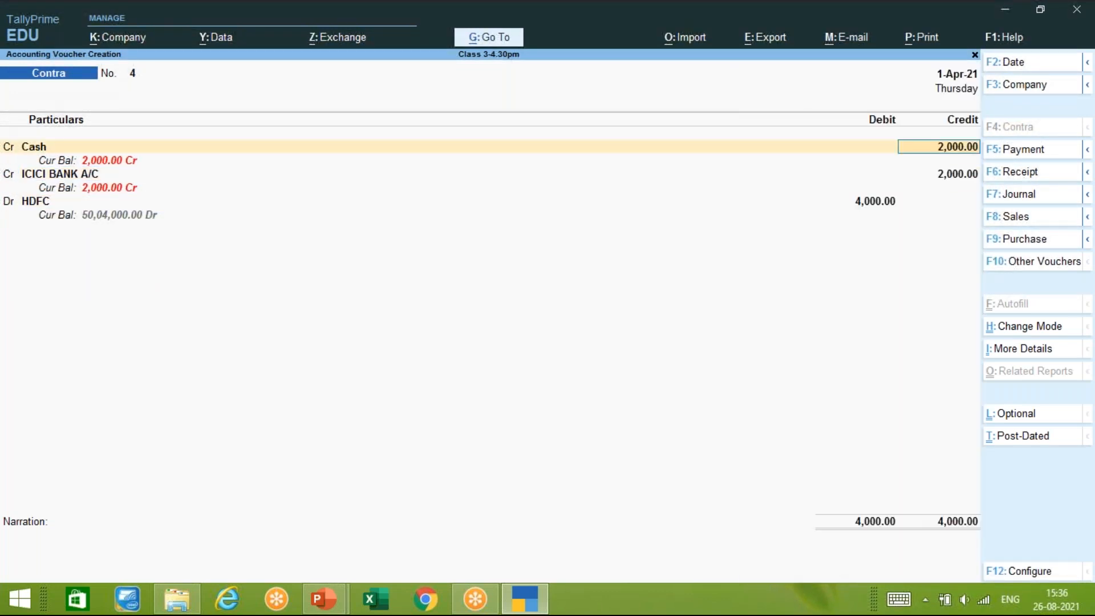
key("BackSpace")
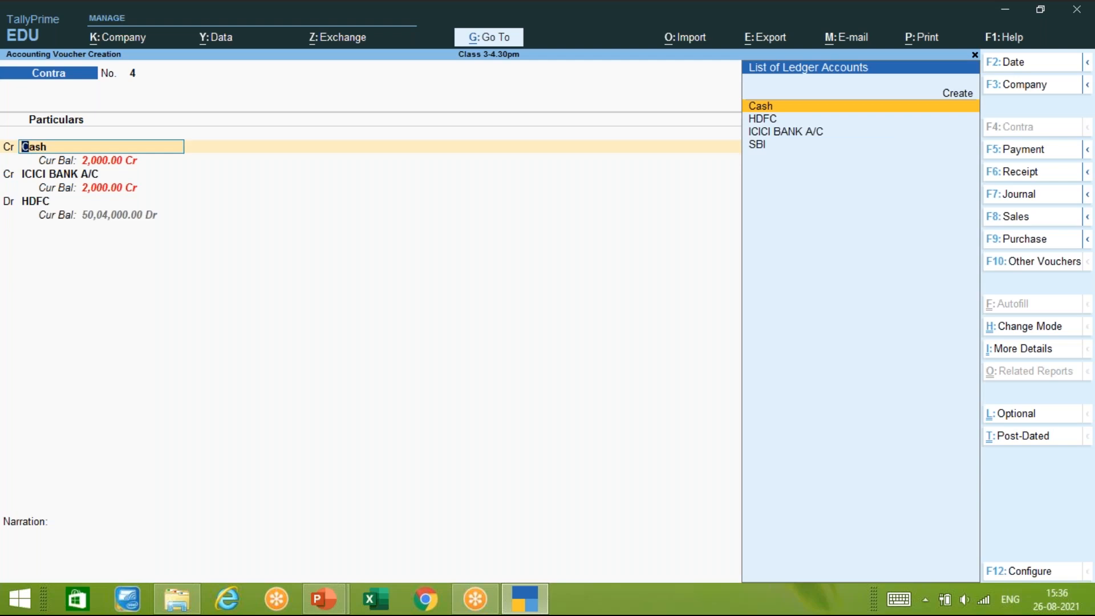
key("Down")
key("Return")
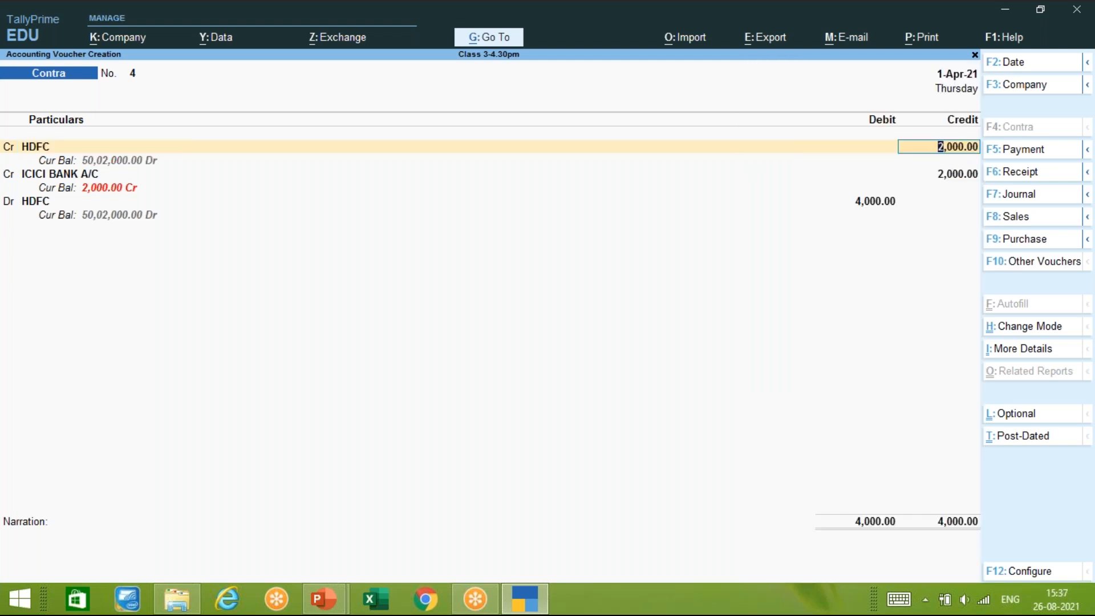
key("Return")
key("Return")
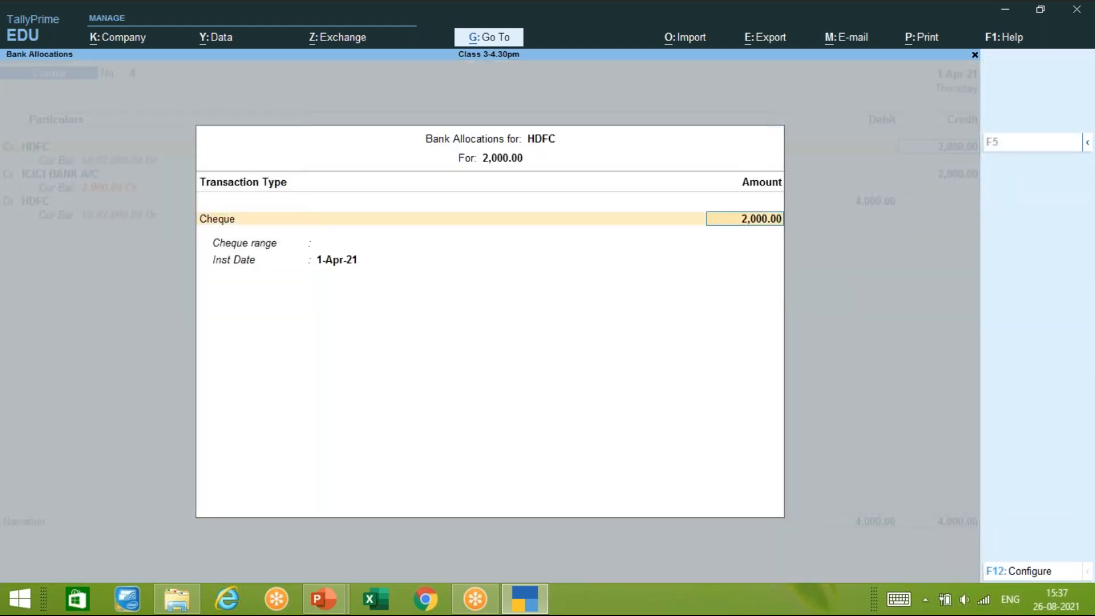
key("Return")
key("Return")
key("Return")
Change the ICICI BANK A/C line from credit to debit for 2,000.00 and accept its Cheque/DD bank allocation
key("BackSpace")
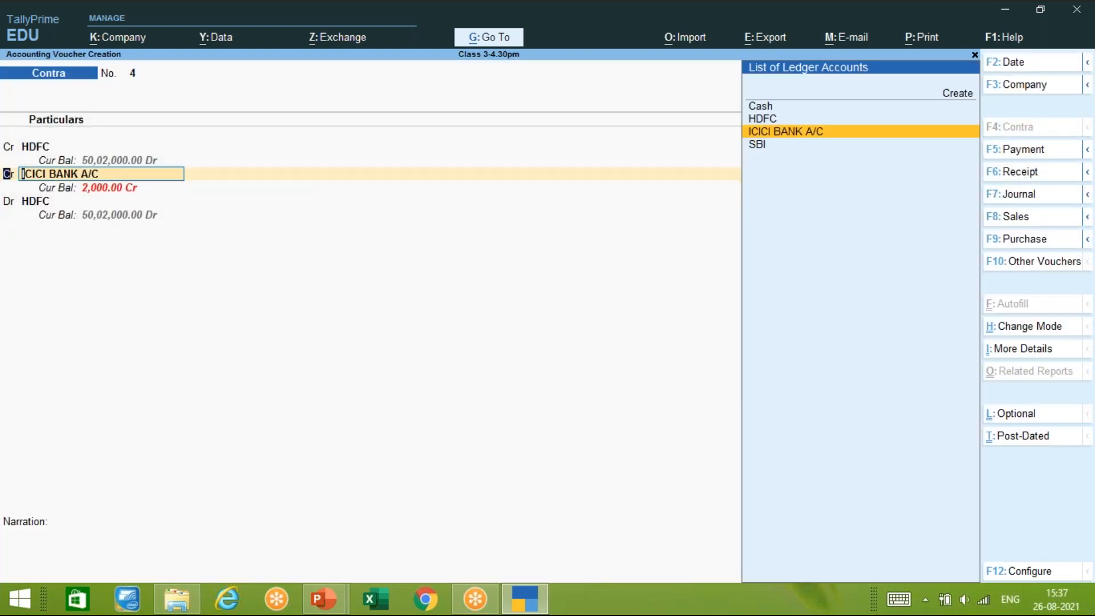
type("DR")
key("Return")
key("Return")
key("Return")
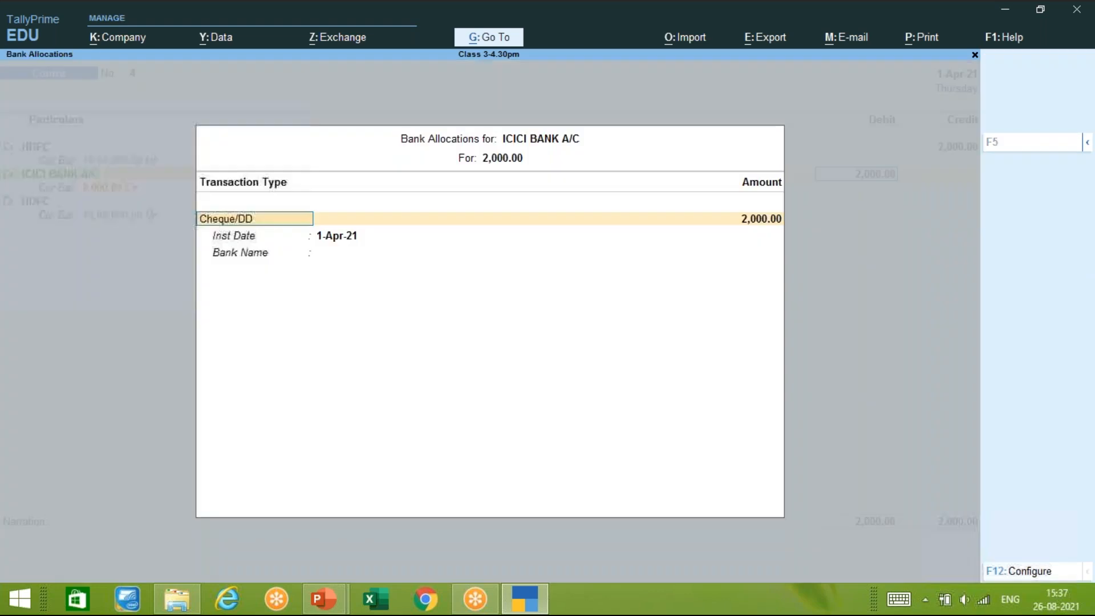
key("Return")
key("Return")
key("Return")
key("Return")
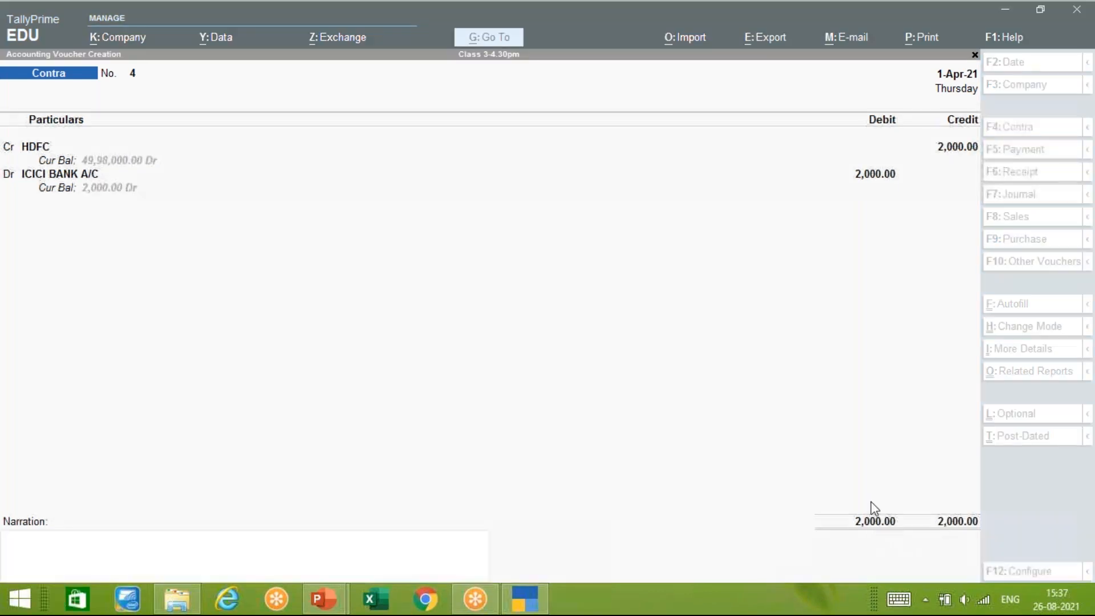
Switch to the Tally notes dd.pptx presentation in PowerPoint to read the contra voucher exercises
mouse_move(1058, 613)
mouse_move(323, 600)
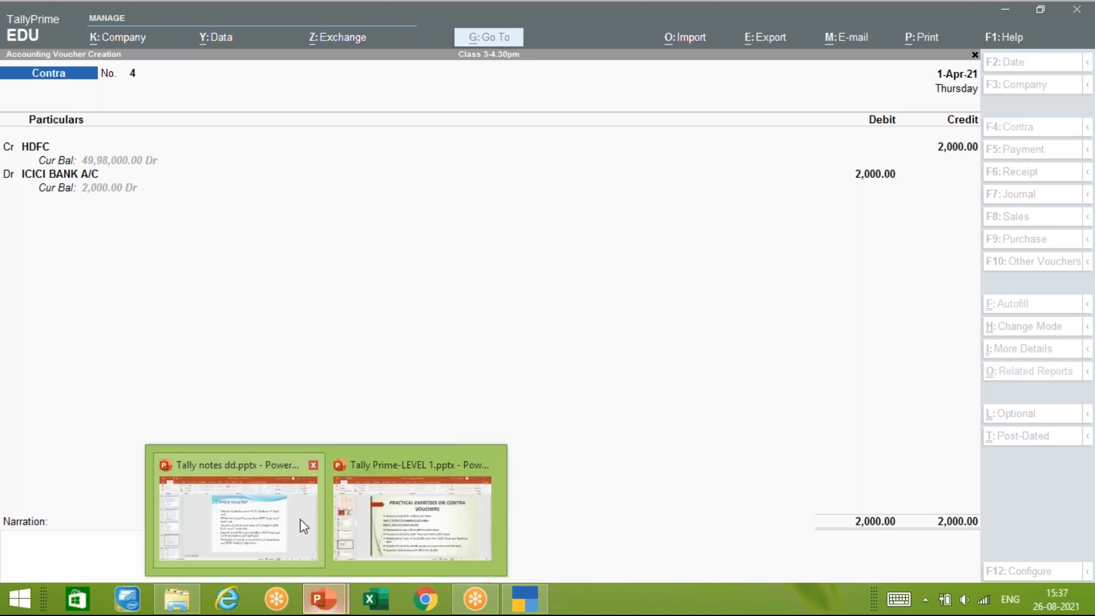
left_click(279, 521)
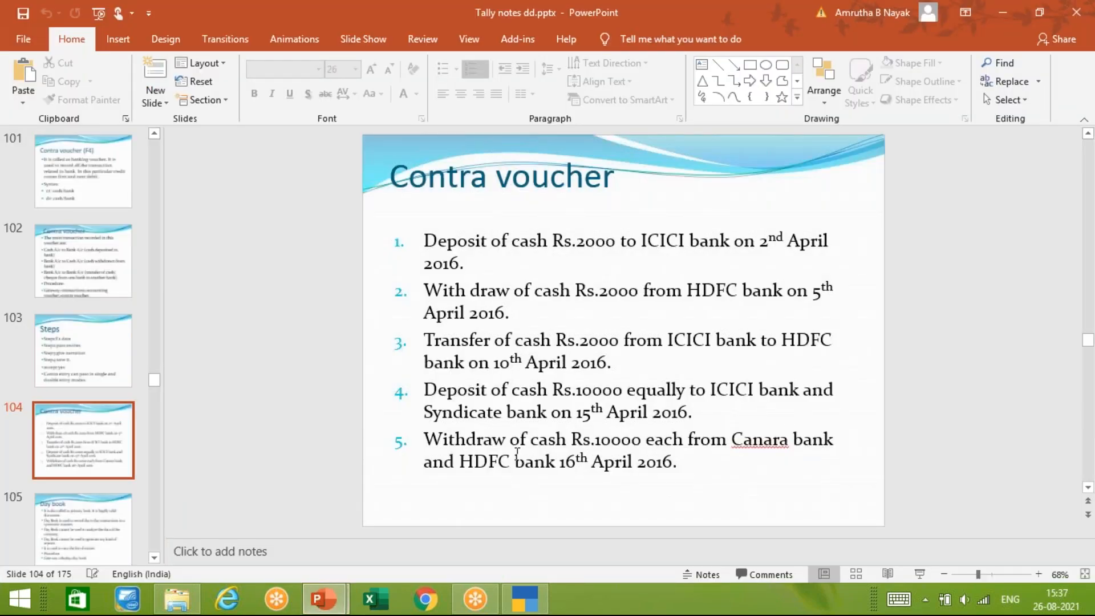
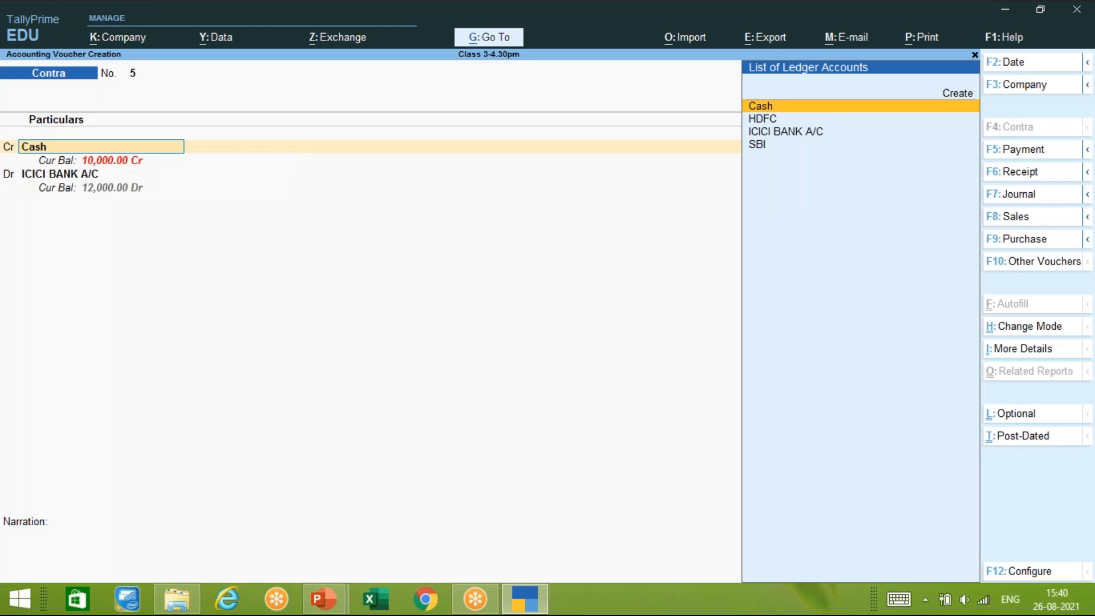
Alter the Cash ledger from within the contra voucher, giving it an opening balance of 5,00,000.00 Dr, and save it
key("ctrl")
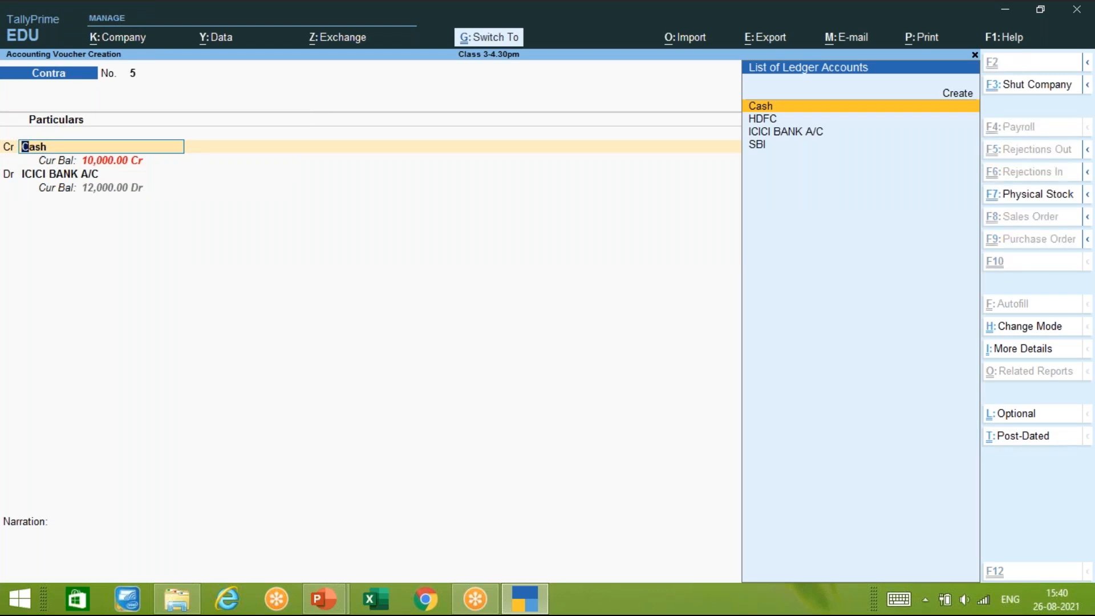
key("ctrl+Return")
key("Return")
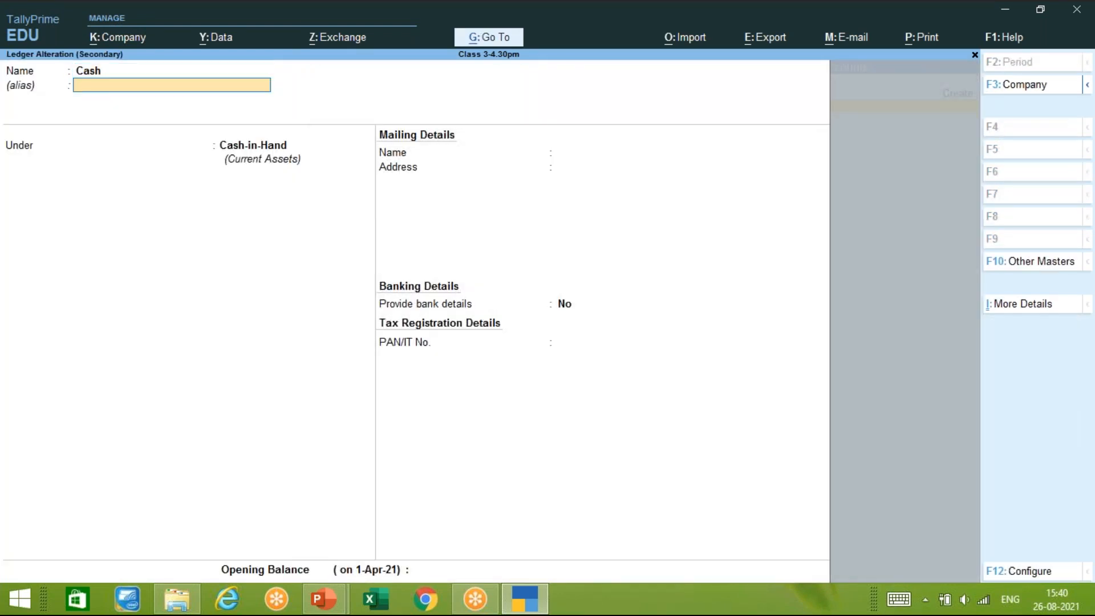
key("Return")
key("Return")
key("Return")
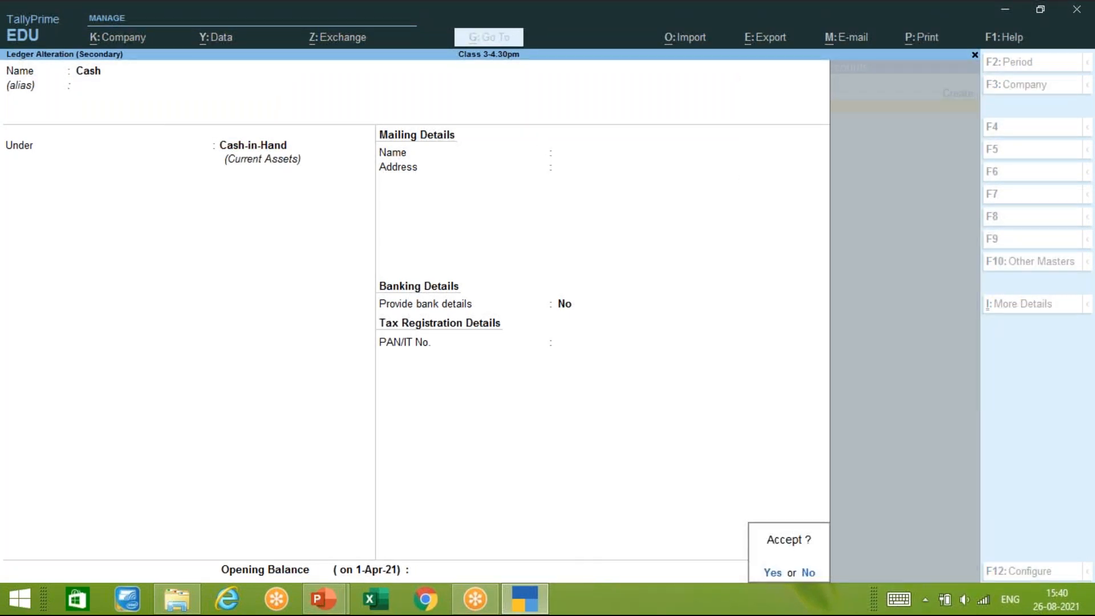
type("n")
type("50")
type("00")
type("0")
type("0")
key("Return")
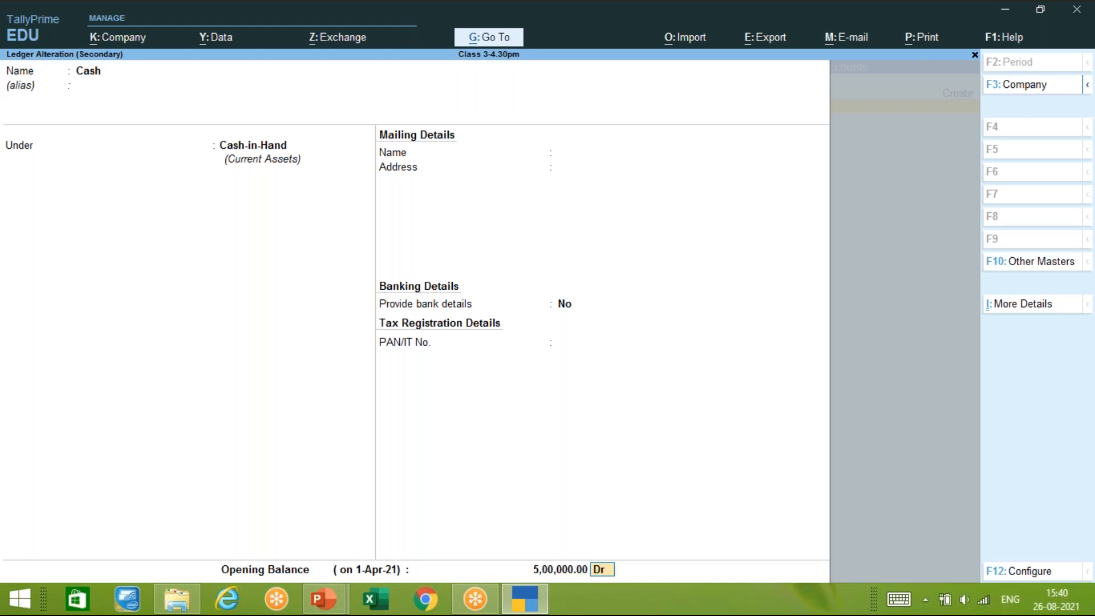
key("Return")
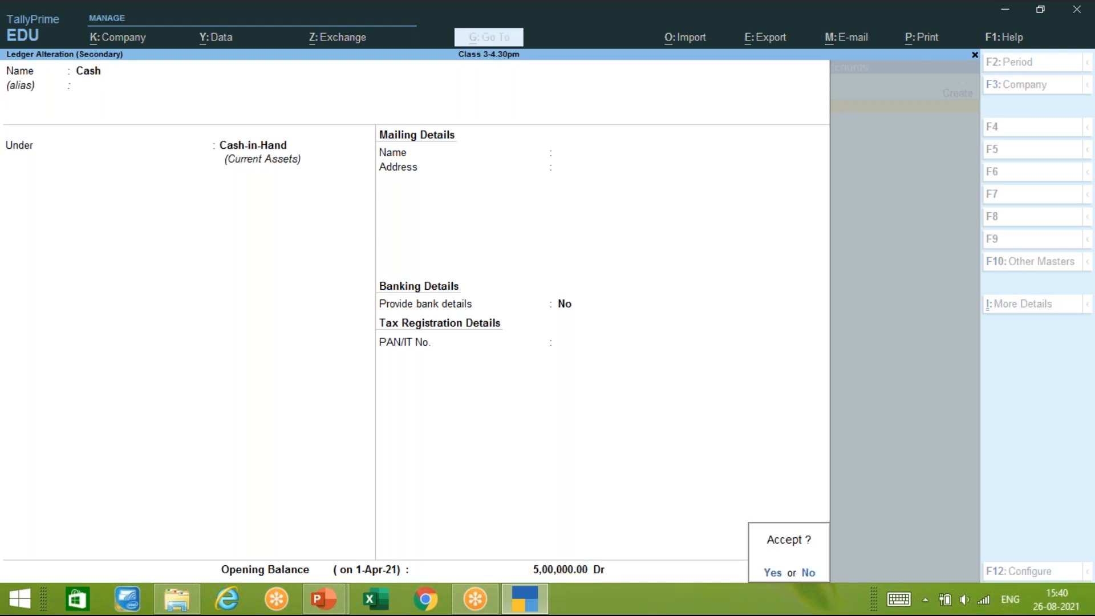
key("Return")
Keep the 10,000.00 Cash credit and set the ICICI BANK A/C debit to 5000 with a Cash bank allocation
key("Return")
key("Return")
key("Return")
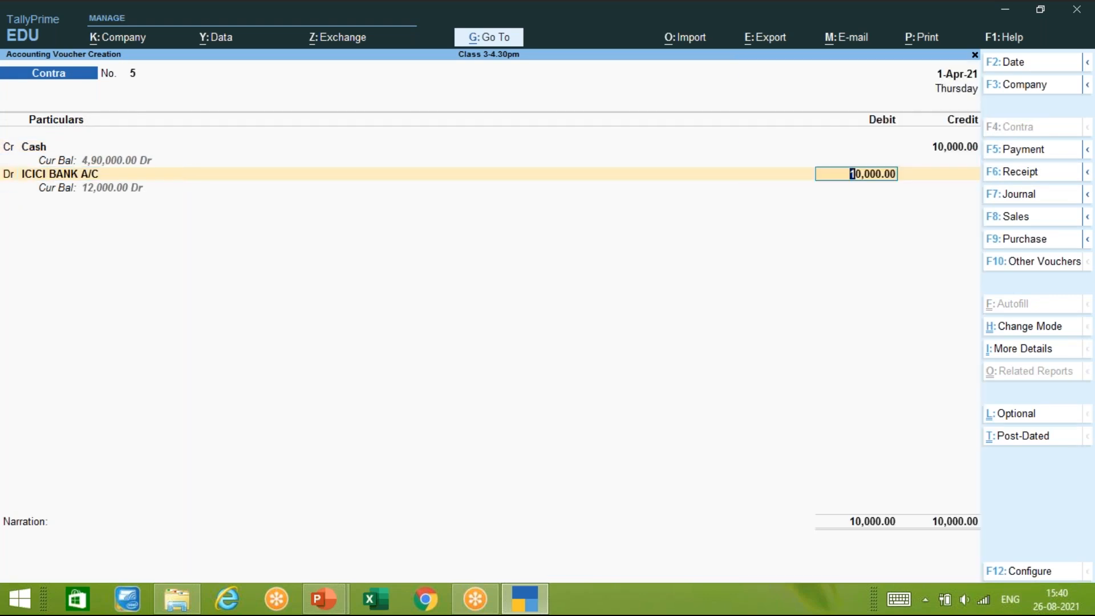
type("5000")
key("Return")
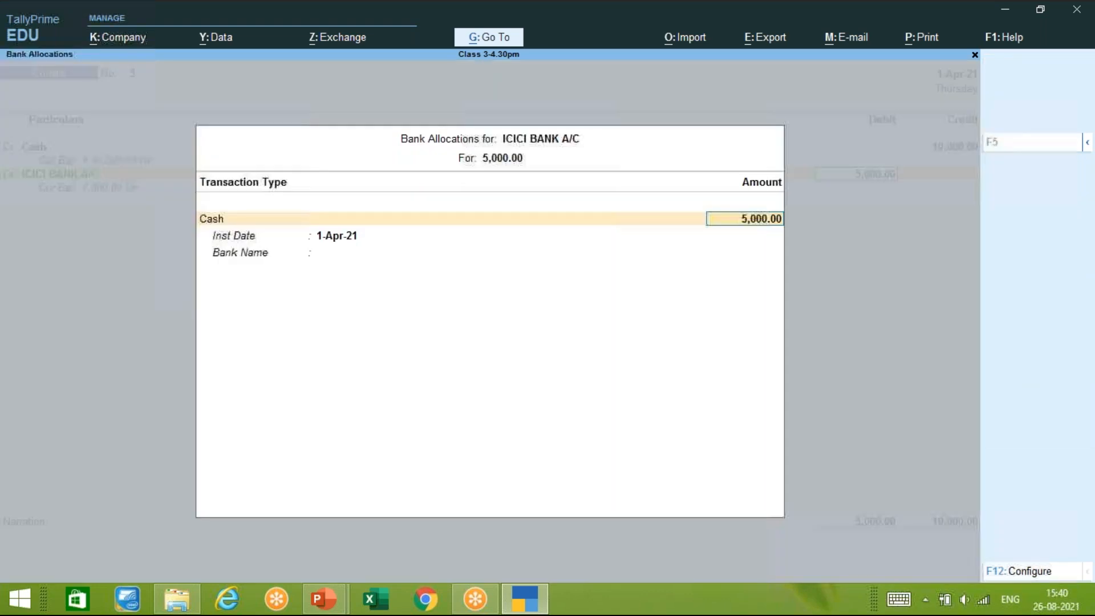
key("Return")
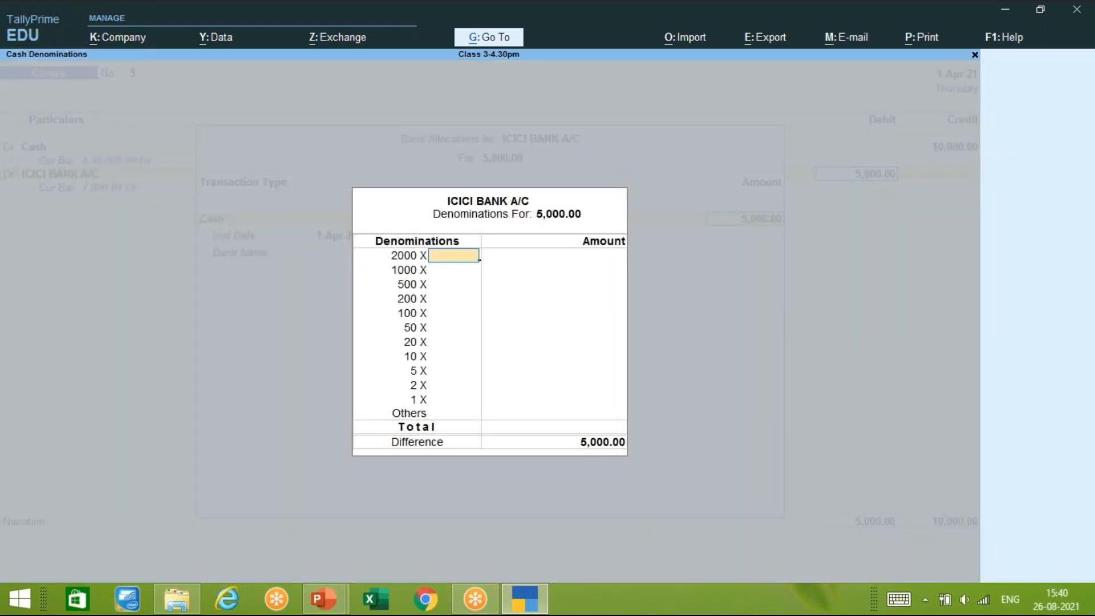
Enter 2 notes of 2000 and 1 note of 500 in the ICICI BANK A/C cash denominations
type("2")
key("Return")
type("1")
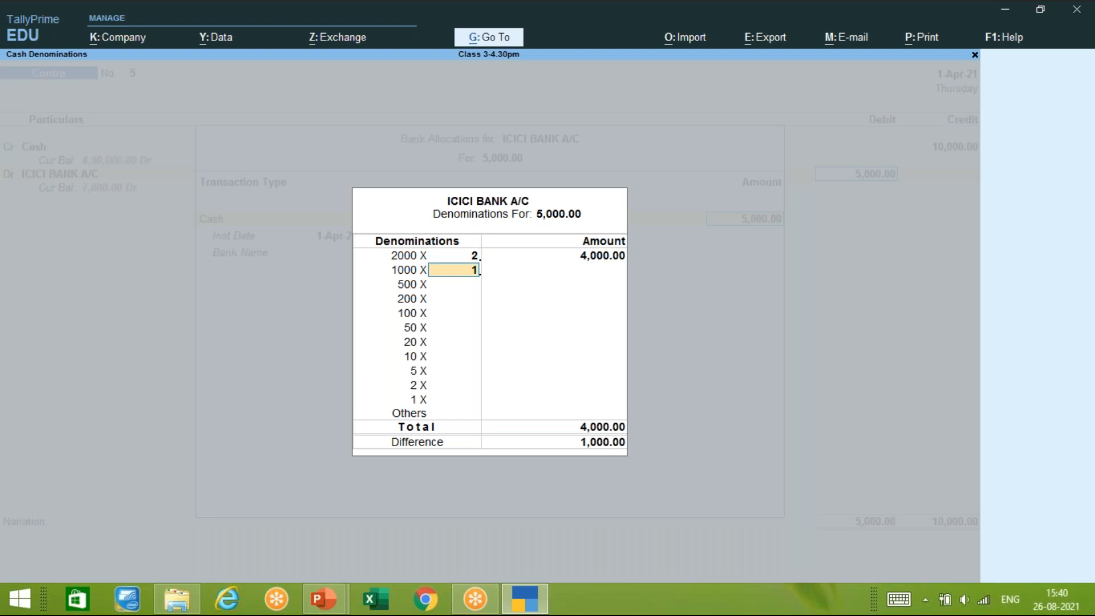
key("BackSpace")
key("Return")
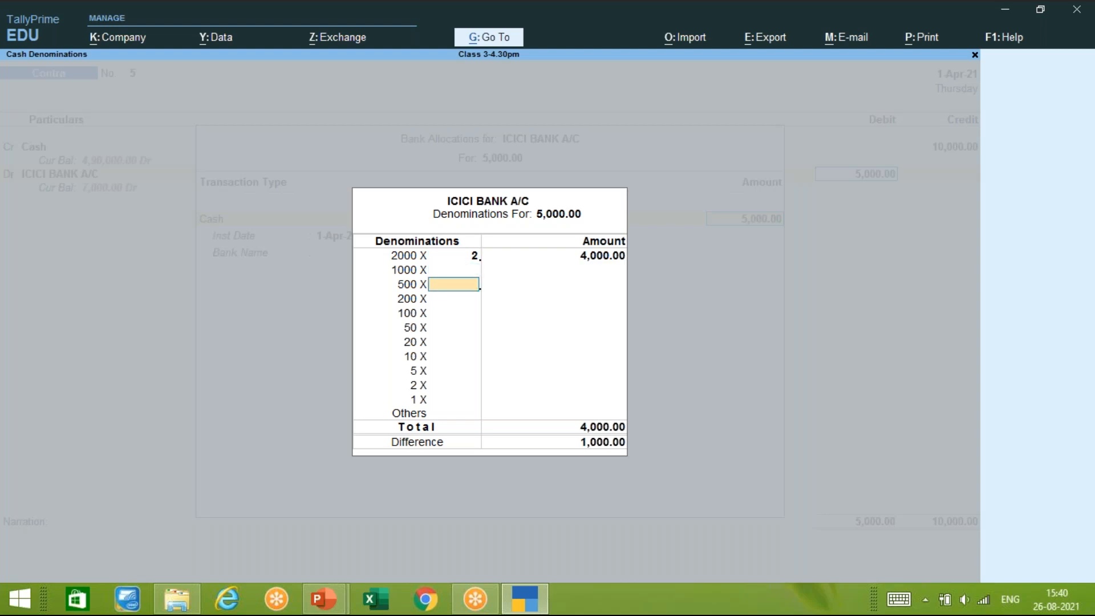
type("1")
key("Return")
key("Return")
key("Return")
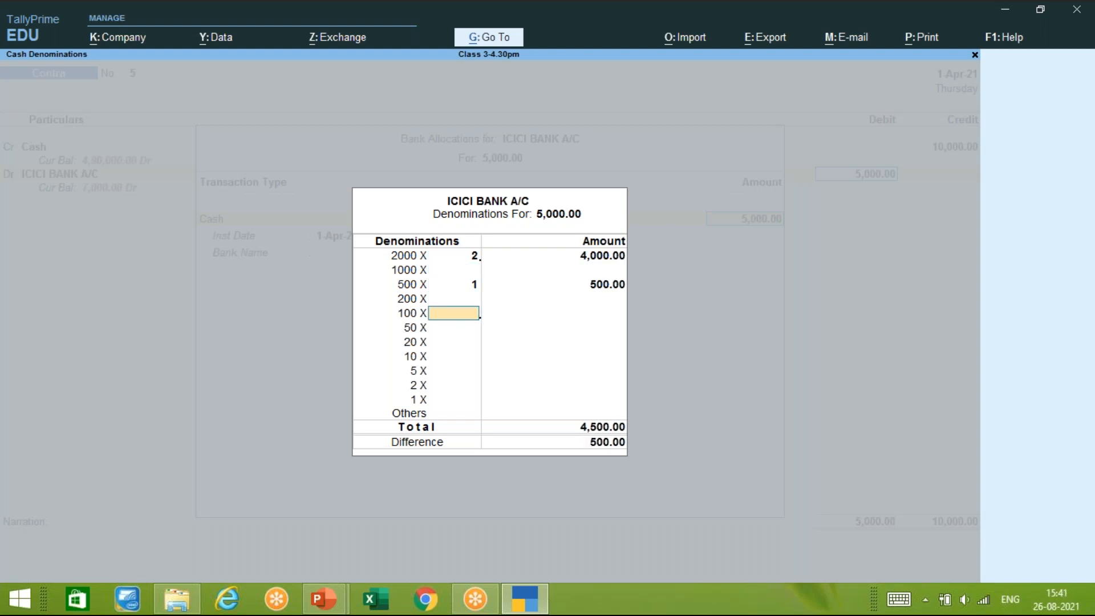
Try to accept the ICICI BANK A/C denominations without entering any smaller notes
key("Return")
key("Return")
key("Return")
key("Return")
key("Return")
key("Return")
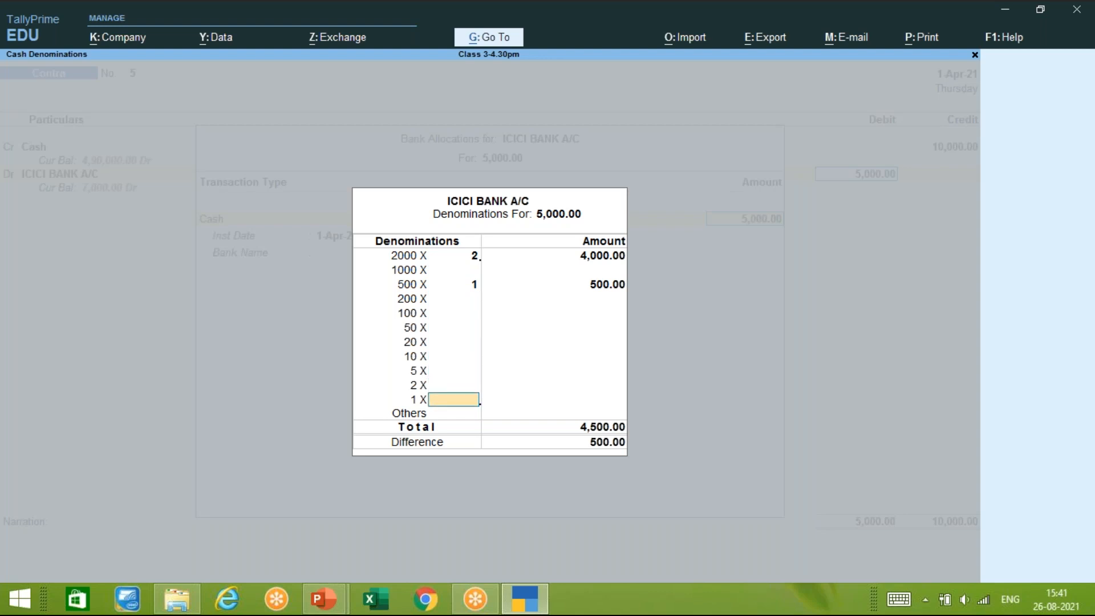
key("Return")
key("Return")
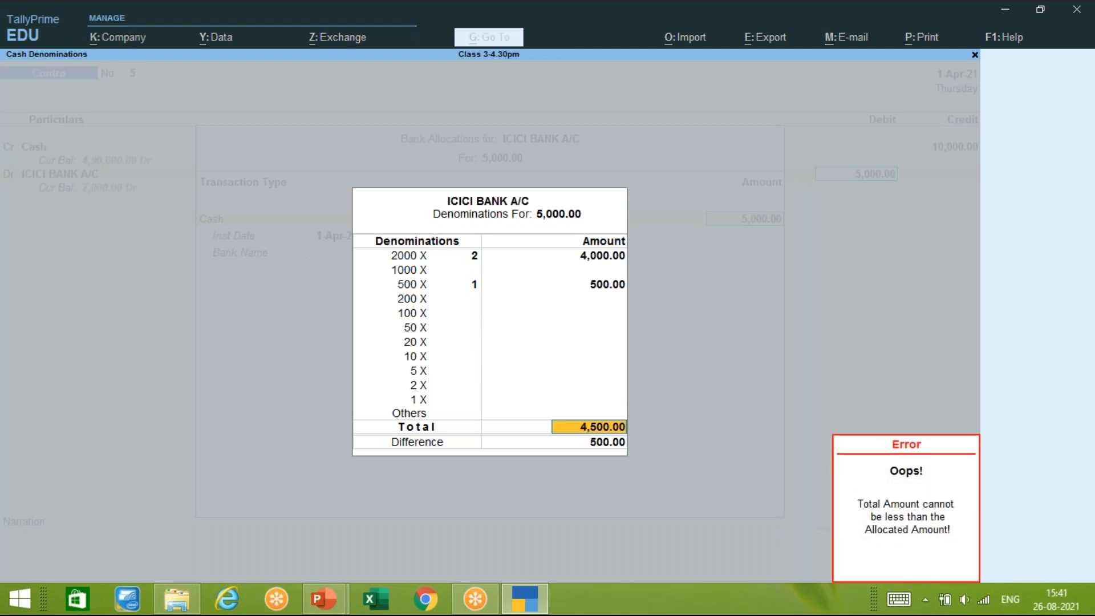
Add 5 notes of 100 to the ICICI BANK A/C denominations and accept the bank allocation
key("Up")
key("Up")
key("Up")
key("Up")
key("Up")
key("Up")
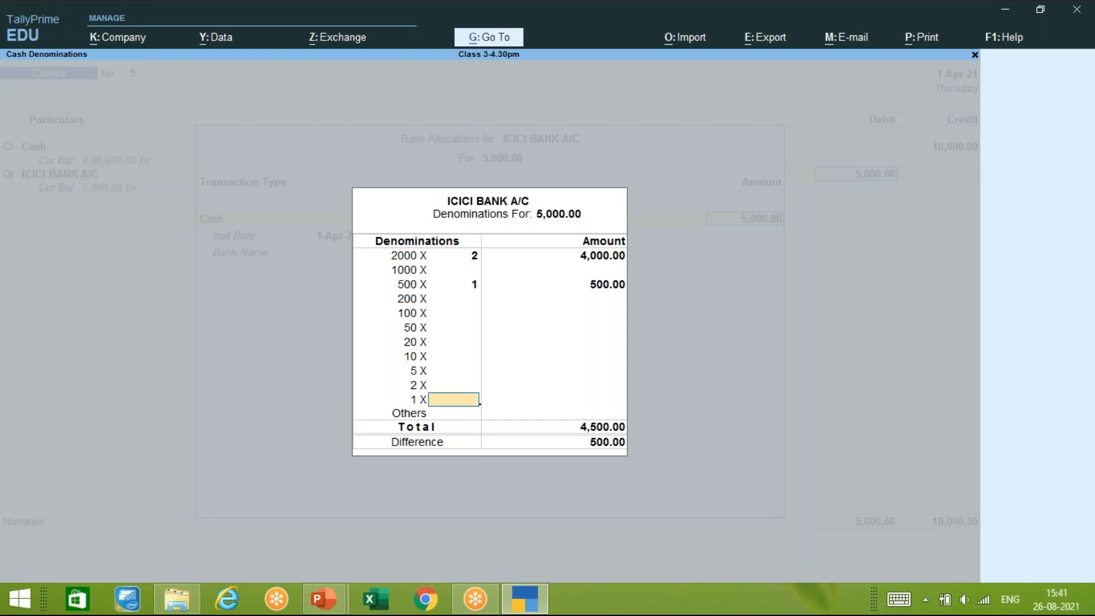
key("Up")
key("Up")
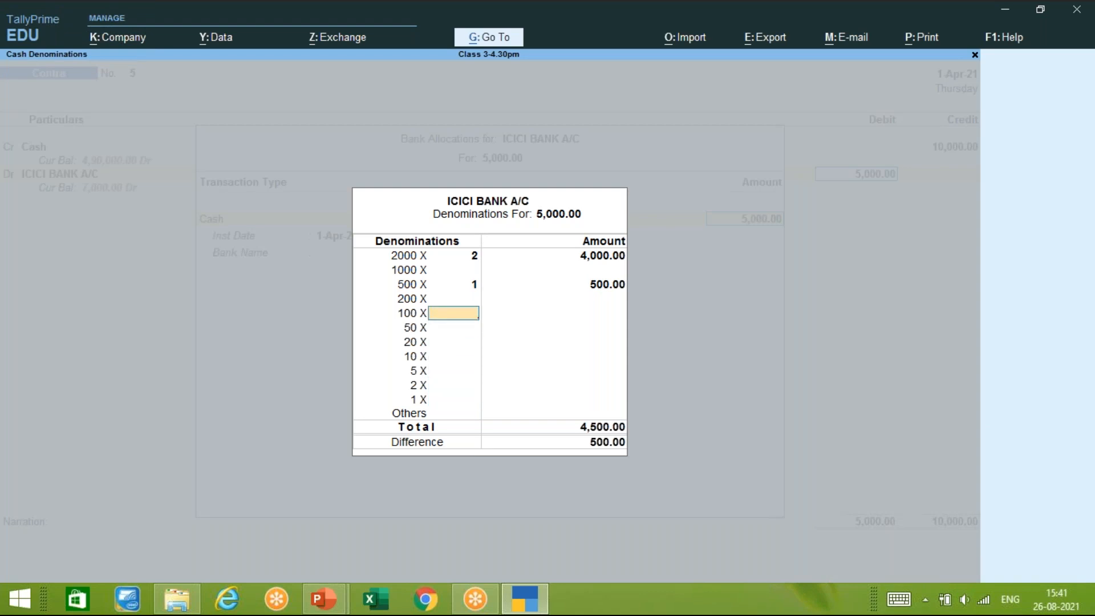
type("5")
key("Return")
key("Return")
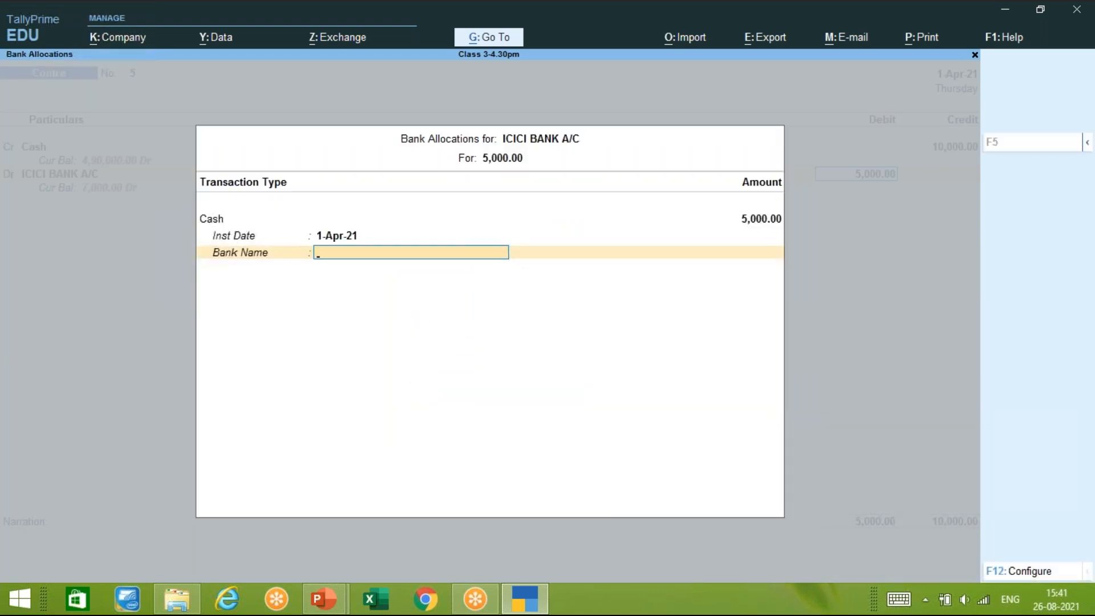
key("Return")
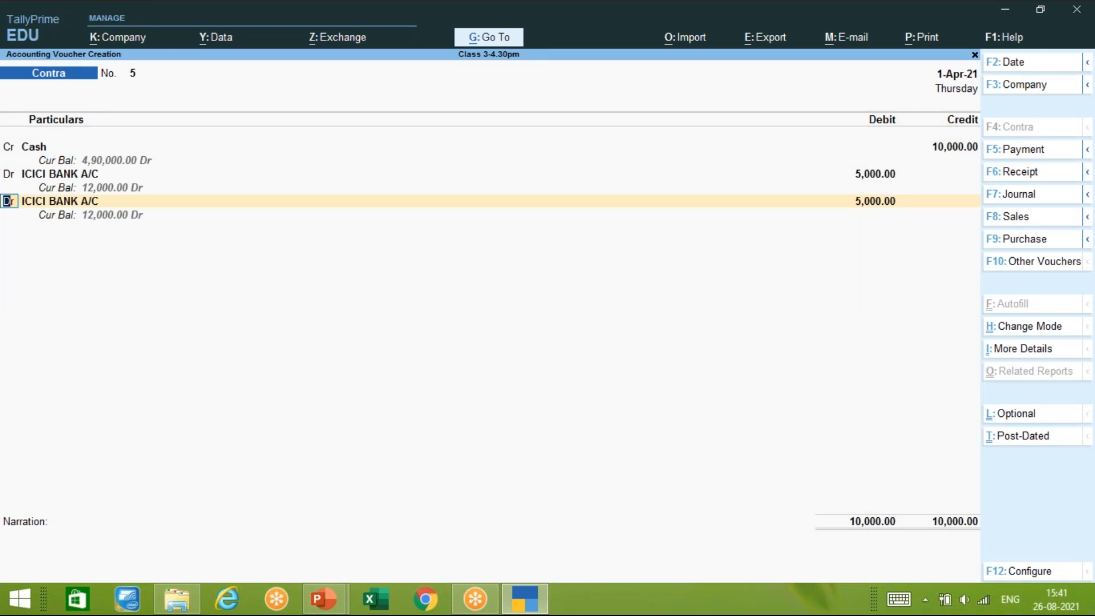
Make HDFC the second debit account for 5,000.00 with a Cash bank allocation
key("Return")
key("Up")
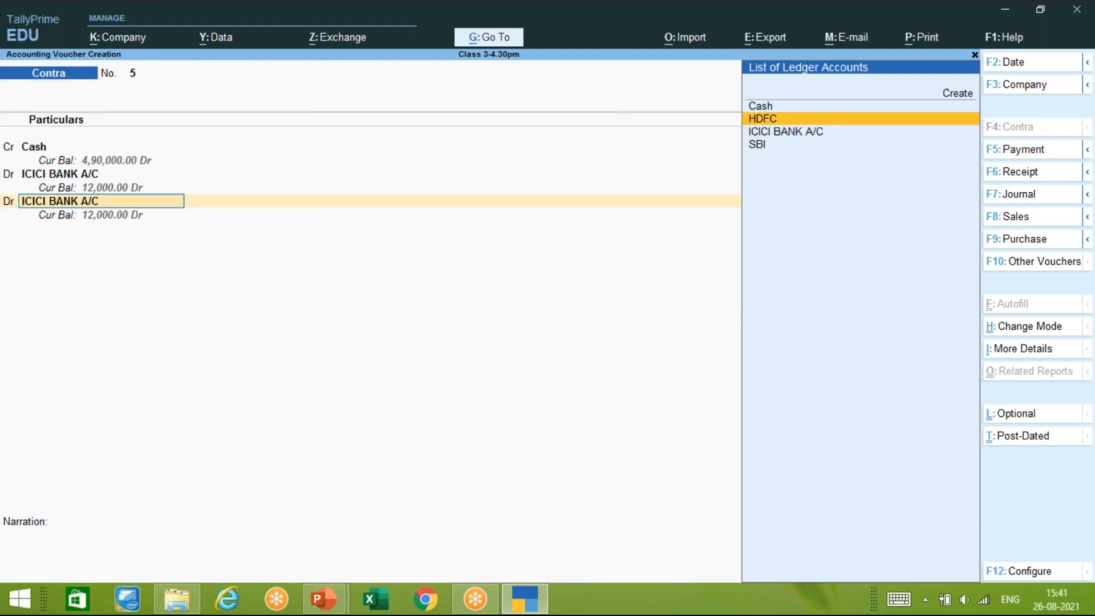
key("Return")
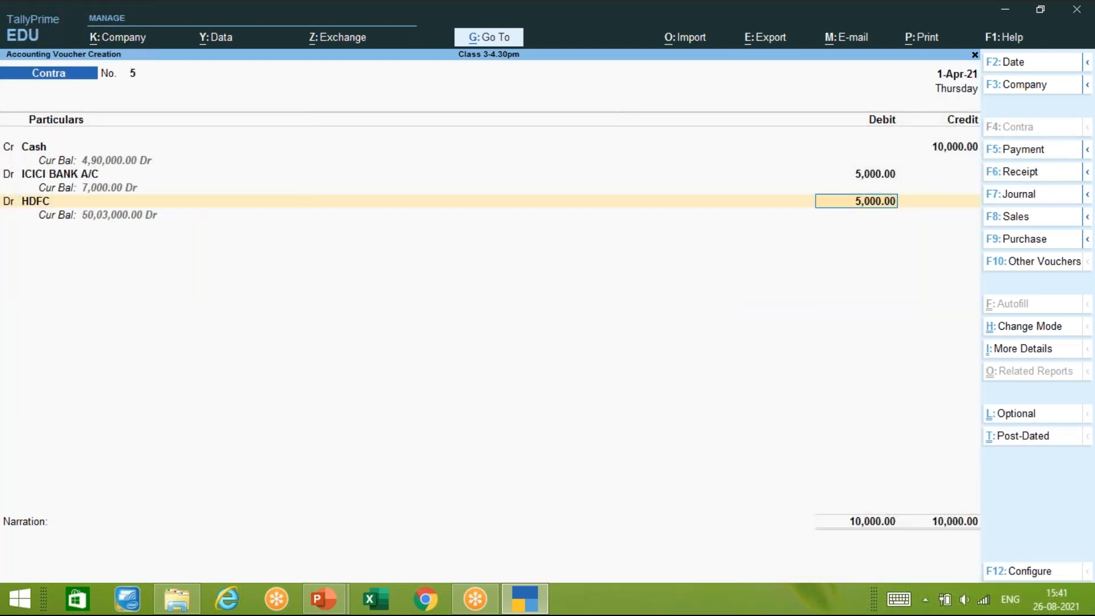
key("Return")
key("Return")
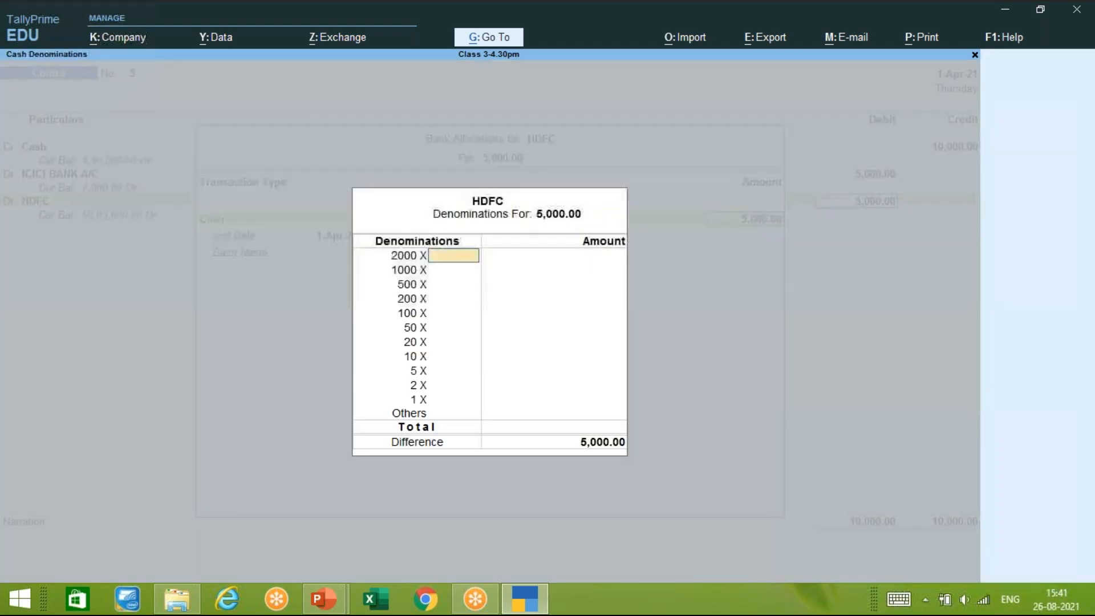
Enter 1 note of 2000 and 2 notes of 500 in the HDFC cash denominations
type("1")
key("Return")
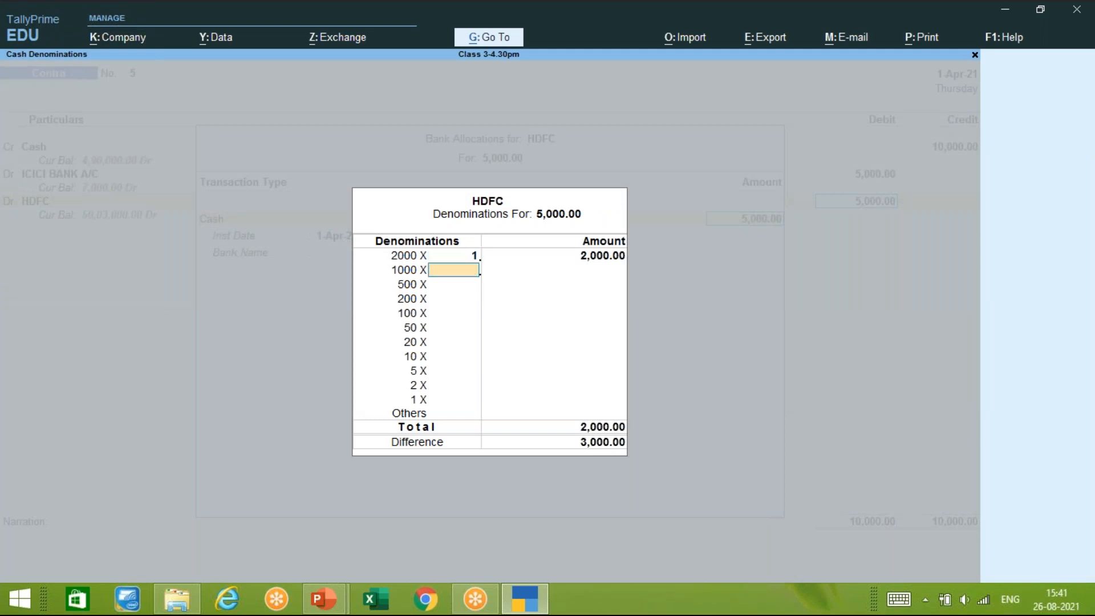
key("Return")
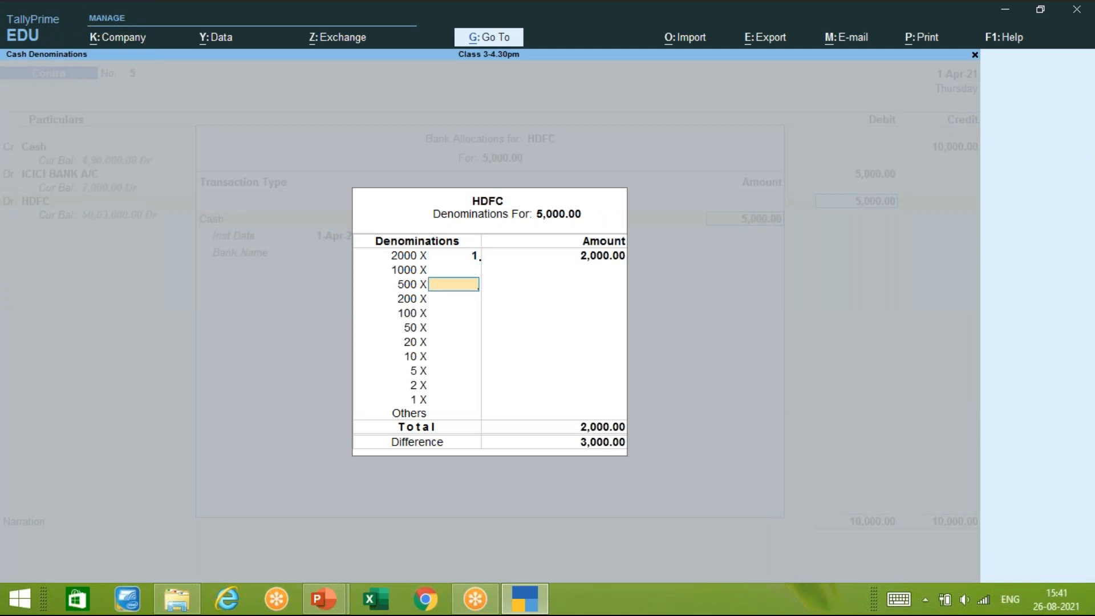
type("2")
key("Return")
key("Return")
key("Return")
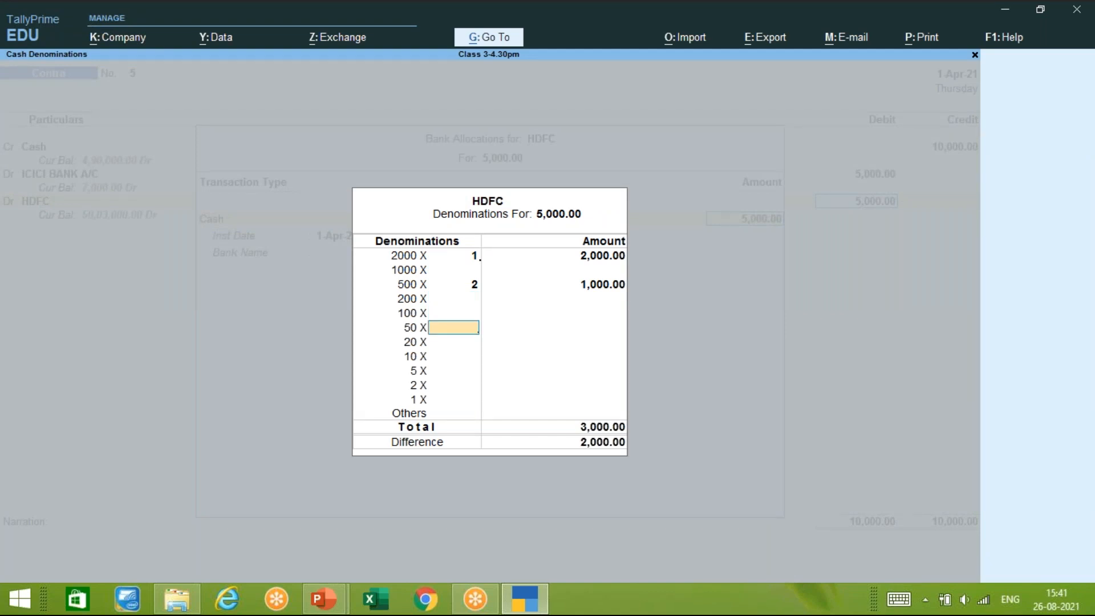
Correct the HDFC denominations to 2 notes of 2000 and accept them
key("Up")
key("Up")
key("Up")
key("Up")
key("Up")
type("2")
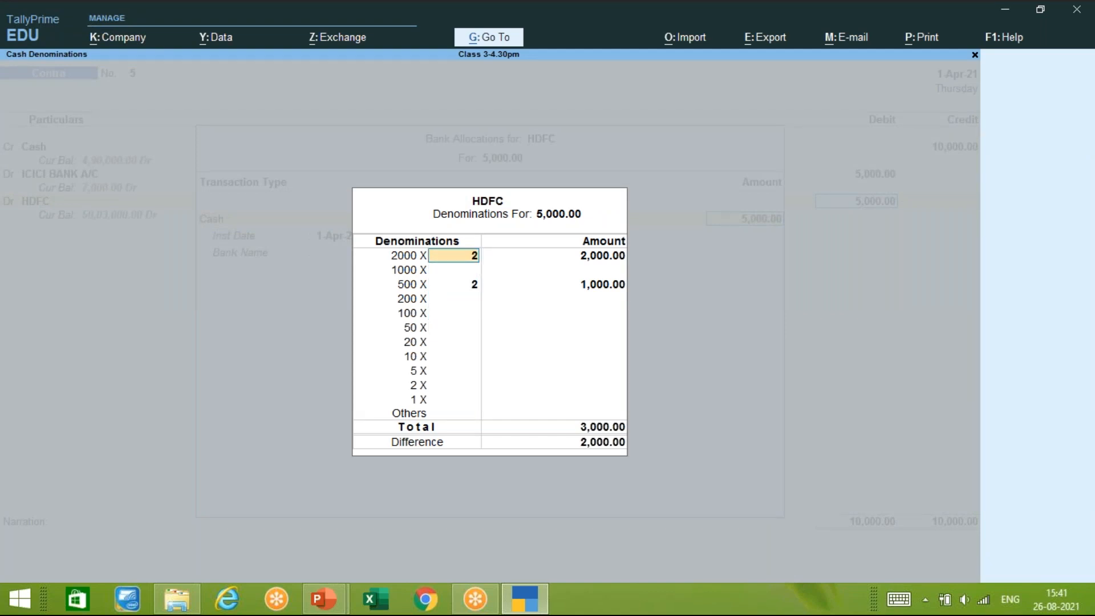
key("Return")
key("Return")
key("Return")
key("Return")
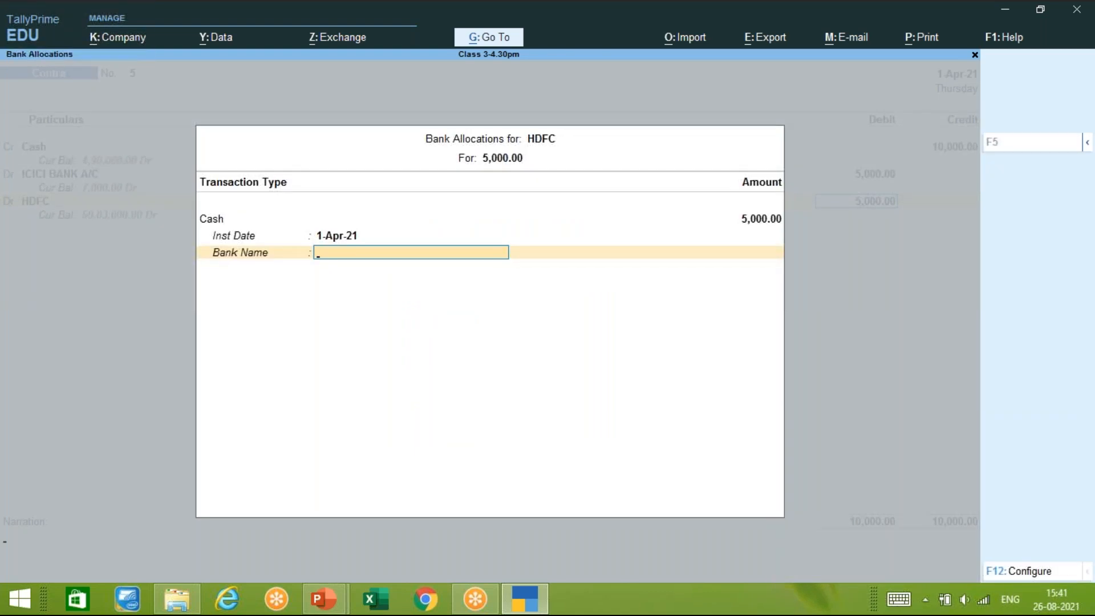
Finish the HDFC bank allocation, enter the narration "BEING CASH DEPOSITED" and save the 10,000.00 contra voucher
key("Return")
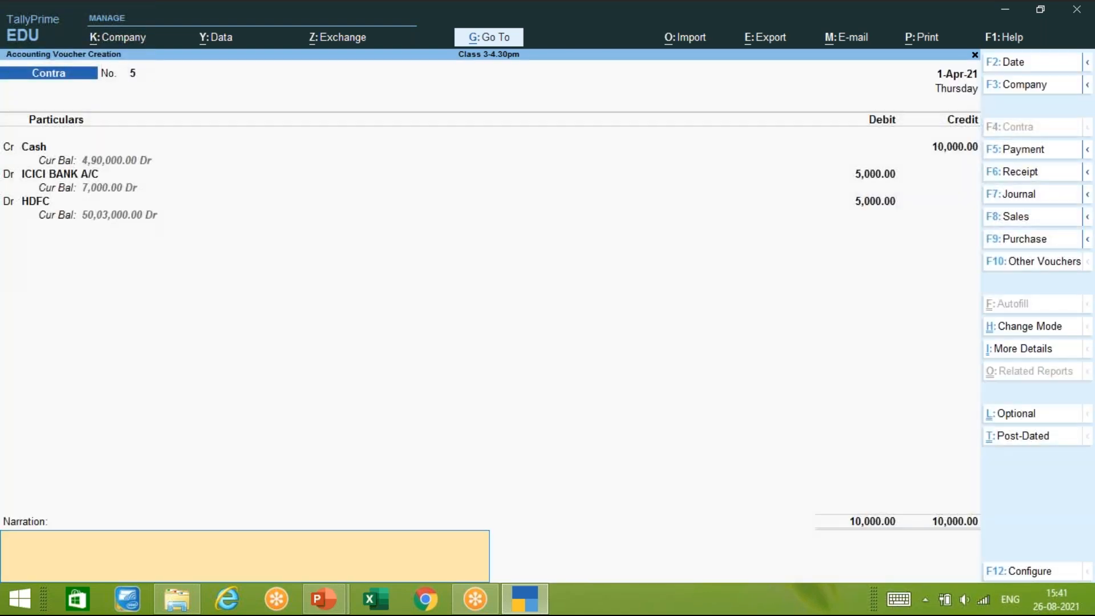
type("BEING CASH DEPOSIT")
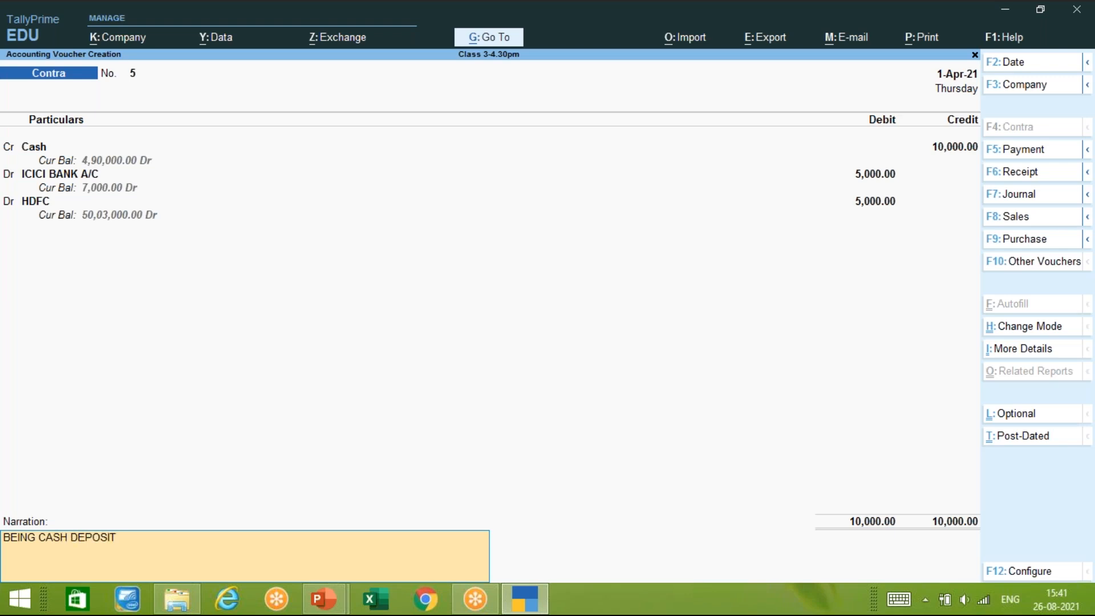
type("ED")
key("Return")
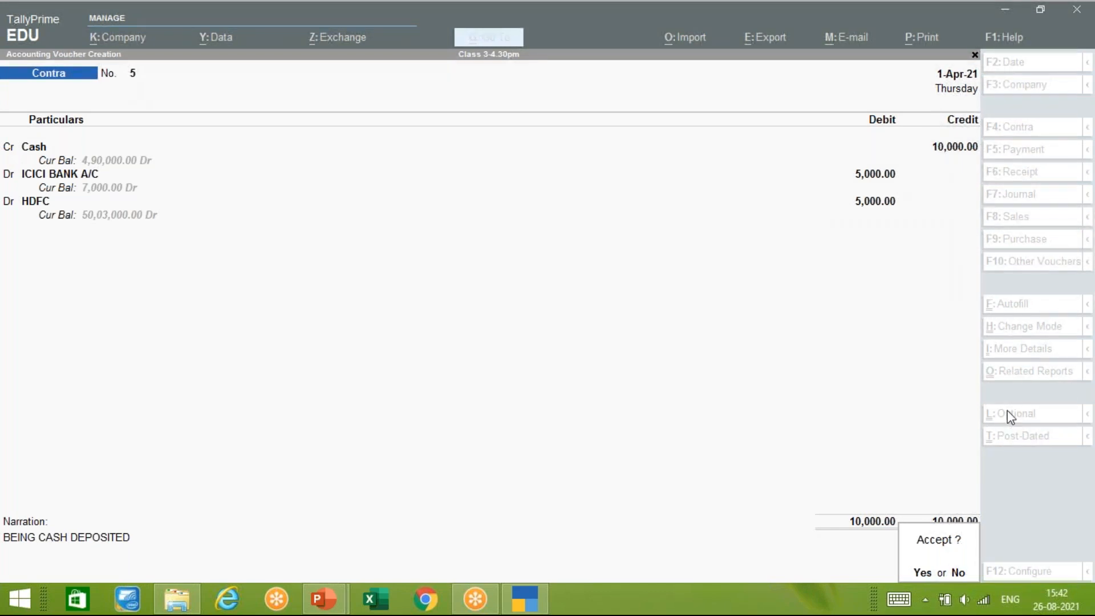
left_click(247, 278)
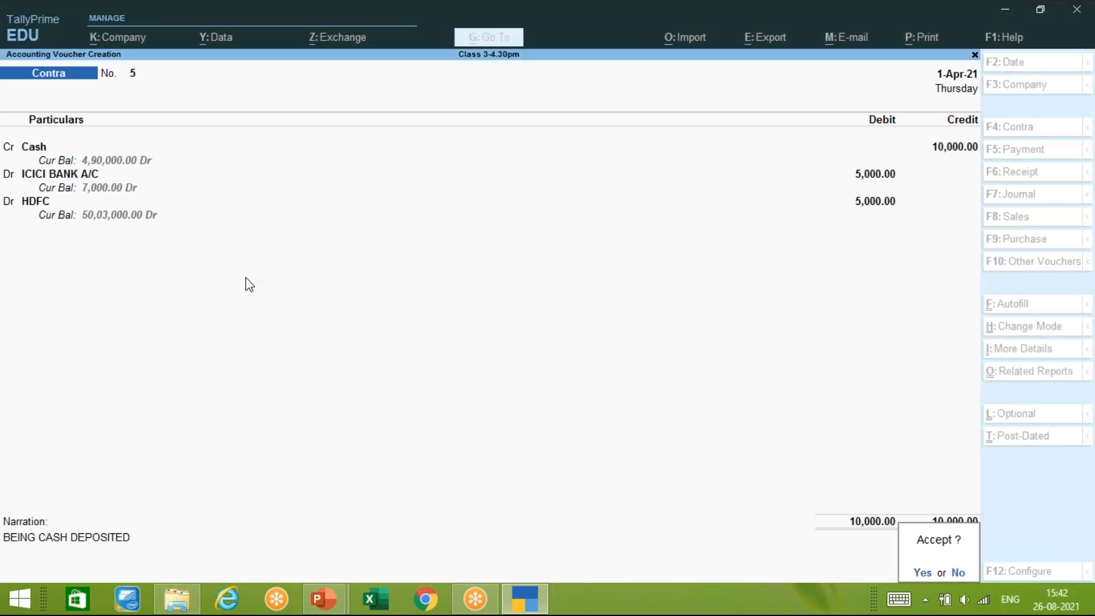
key("Return")
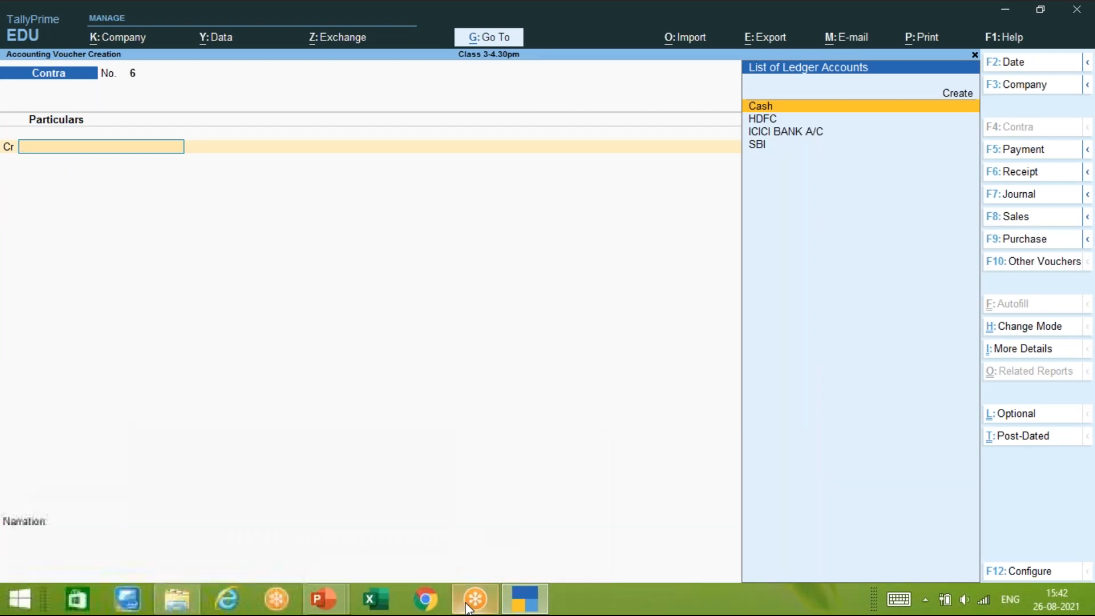
Switch to PowerPoint and review the contra voucher exercises in Tally notes dd.pptx
left_click(345, 595)
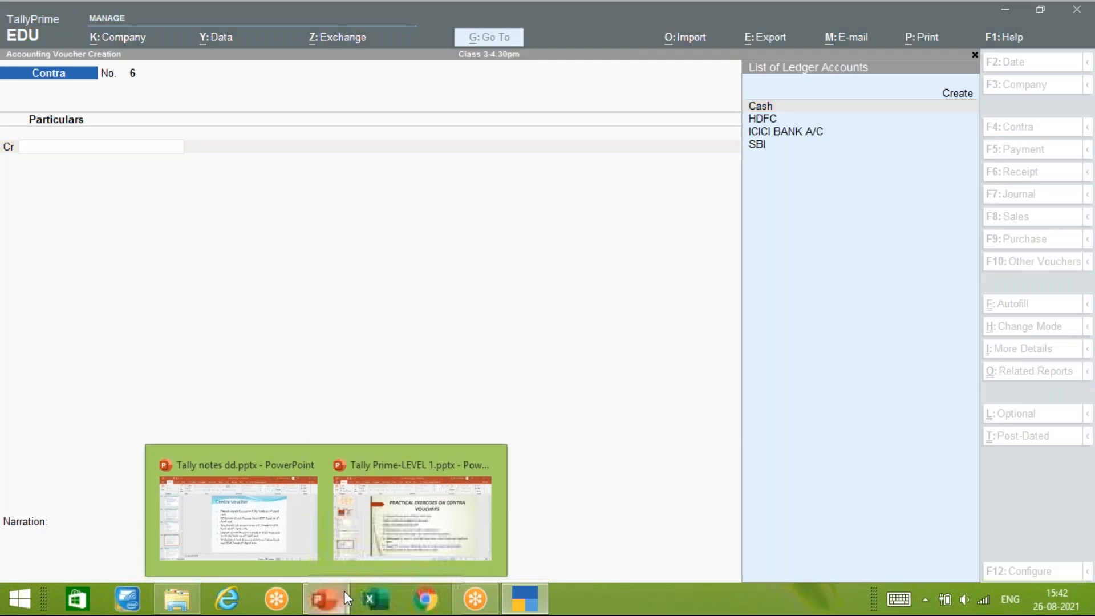
left_click(248, 495)
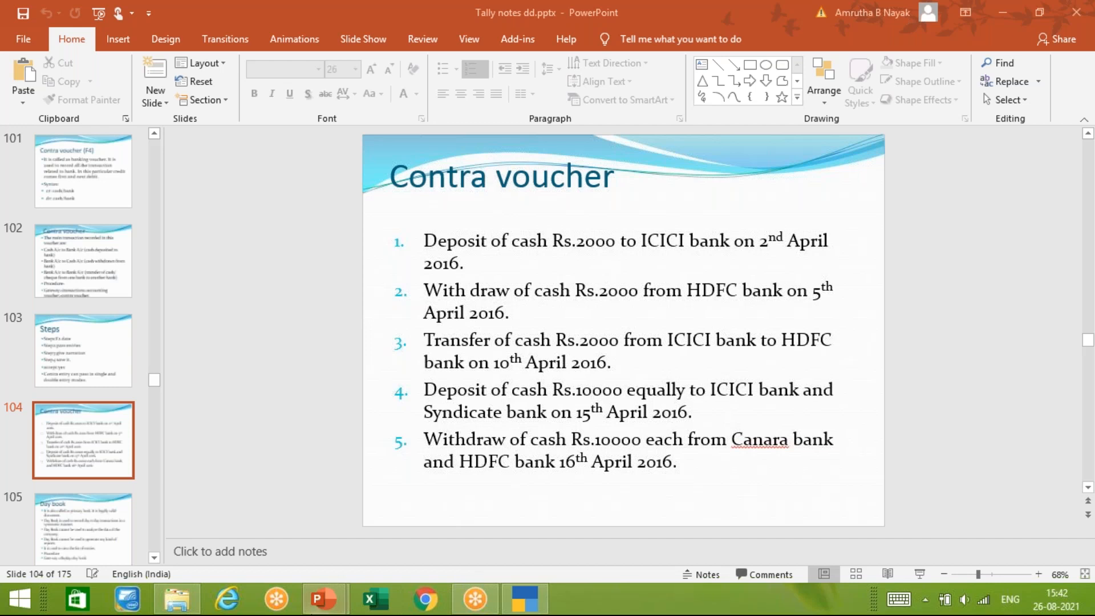
Switch back to TallyPrime and quit the blank contra voucher to the Gateway of Tally
left_click(530, 601)
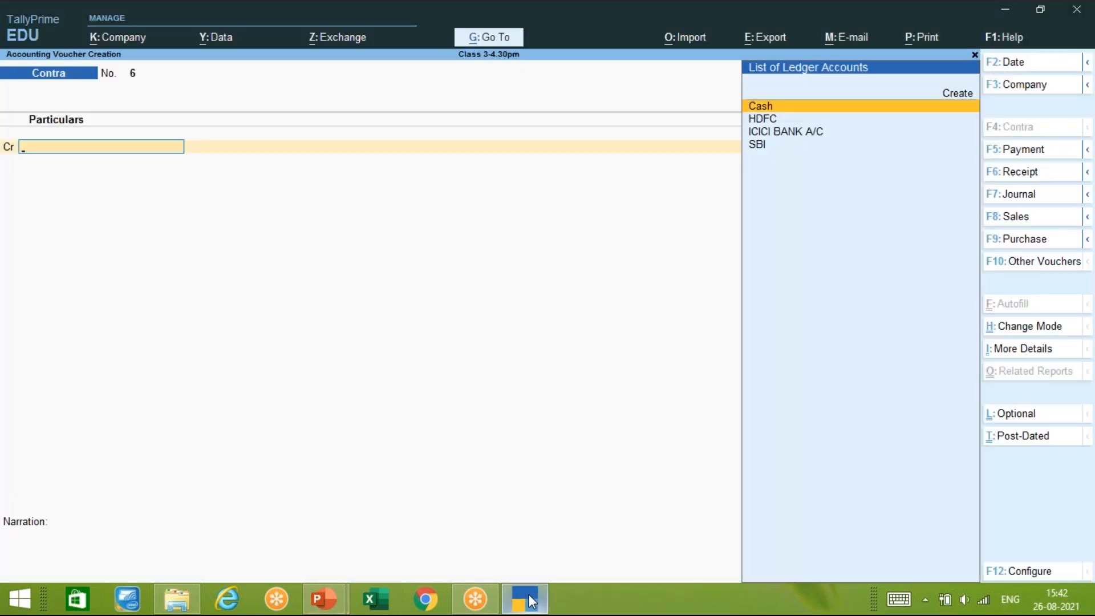
key("Escape")
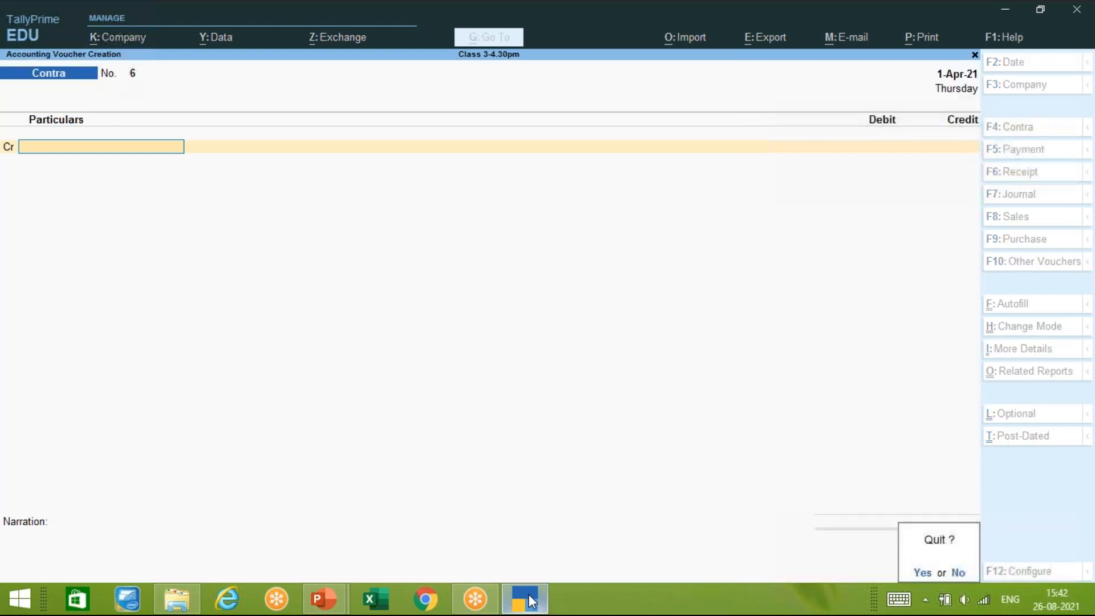
key("Return")
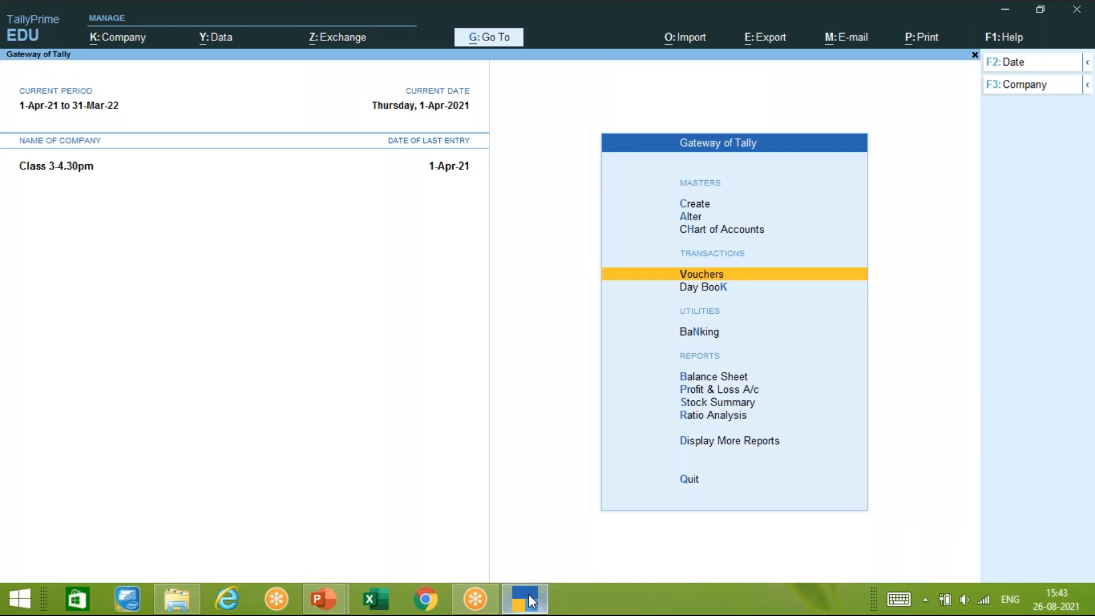
key("Down")
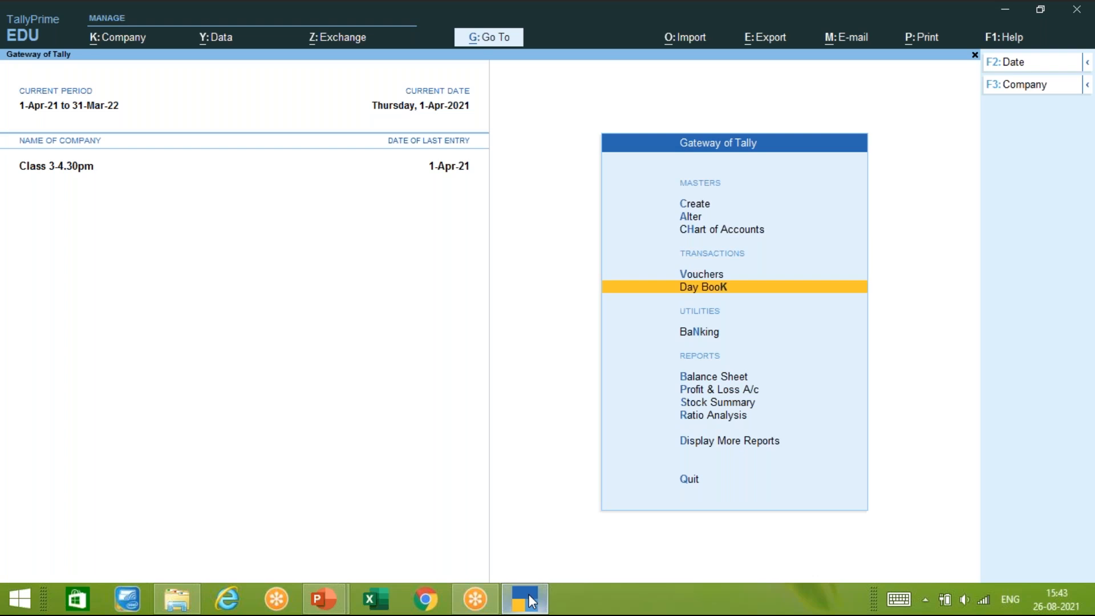
key("Up")
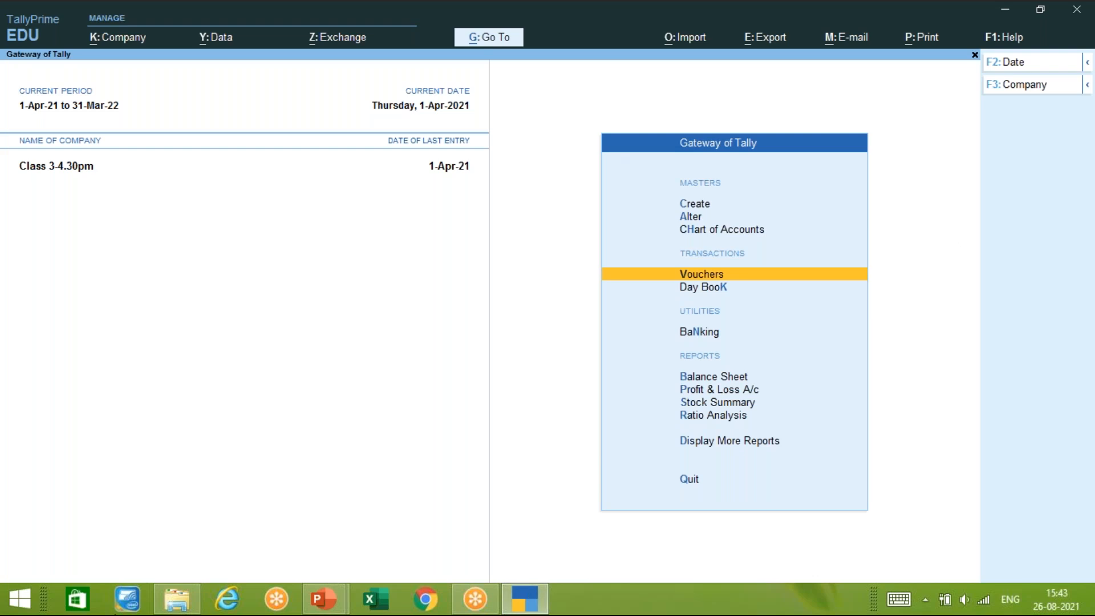
Switch to PowerPoint again to read the dates in the Contra voucher exercises of Tally notes dd.pptx
left_click(320, 599)
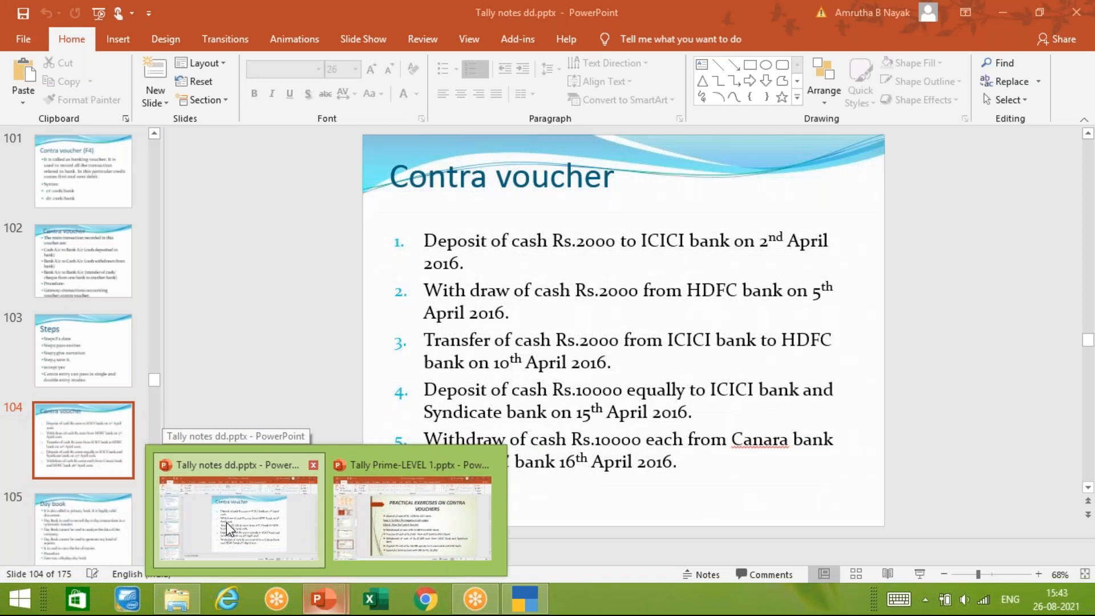
left_click(227, 523)
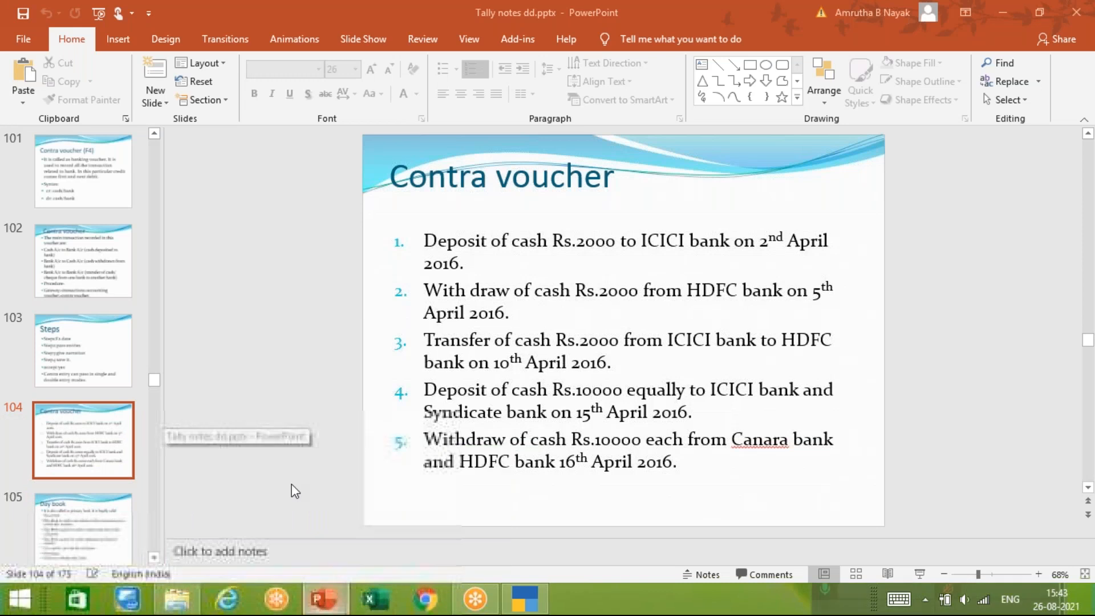
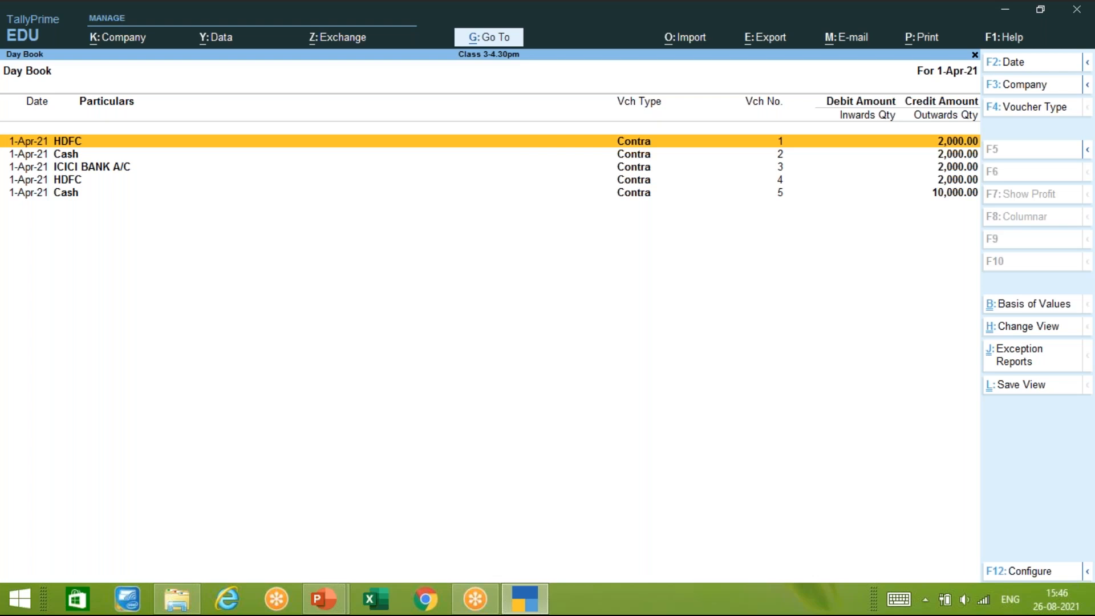
Open the HDFC cash withdrawal contra voucher for 2,000.00 from the Day Book and set its date to 2-May-21
key("Return")
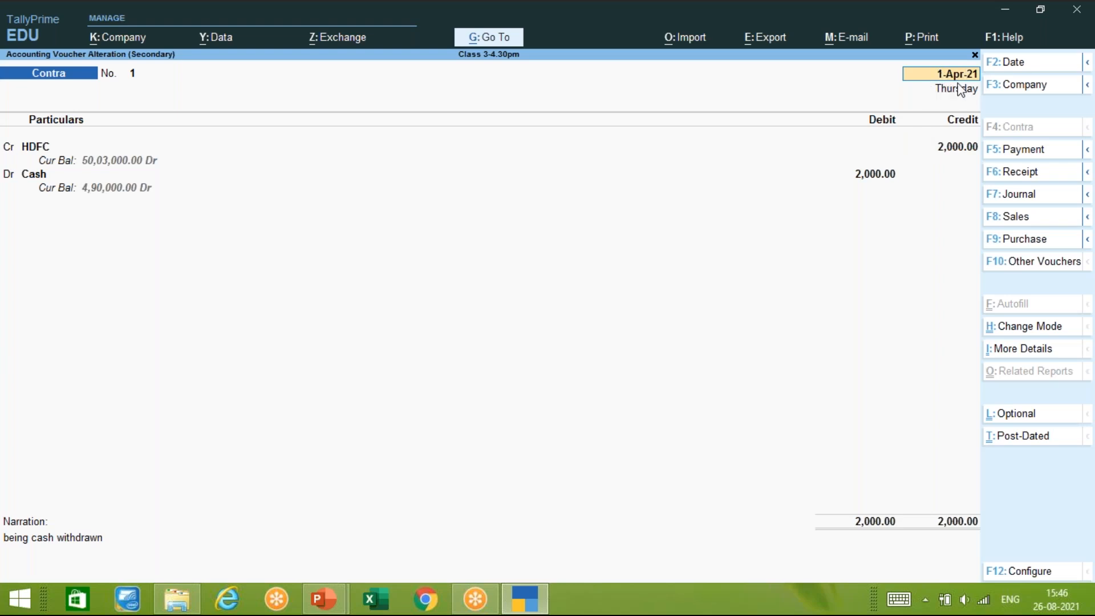
type("2-05")
key("Return")
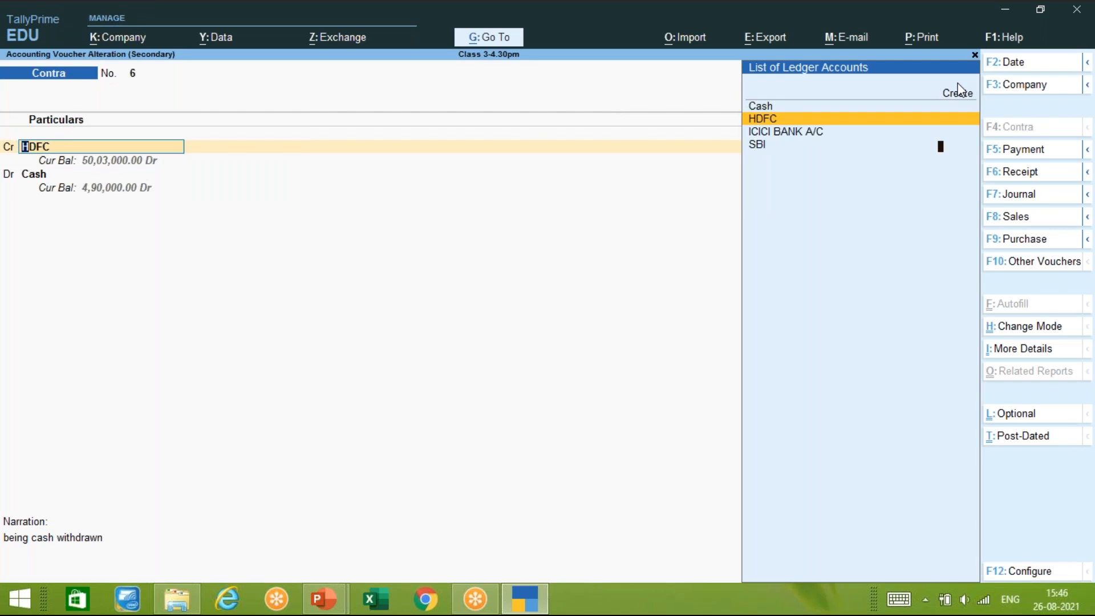
Keep the HDFC and Cash entries, the Cheque allocation and the narration, and save the altered withdrawal voucher
key("Return")
key("Return")
key("Return")
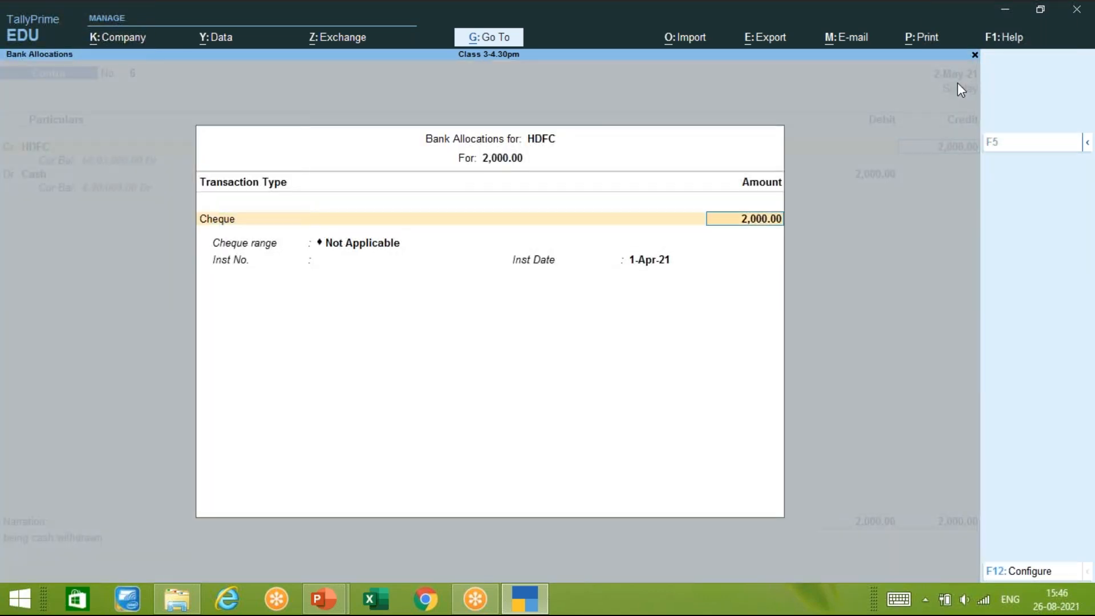
key("Return")
key("Return")
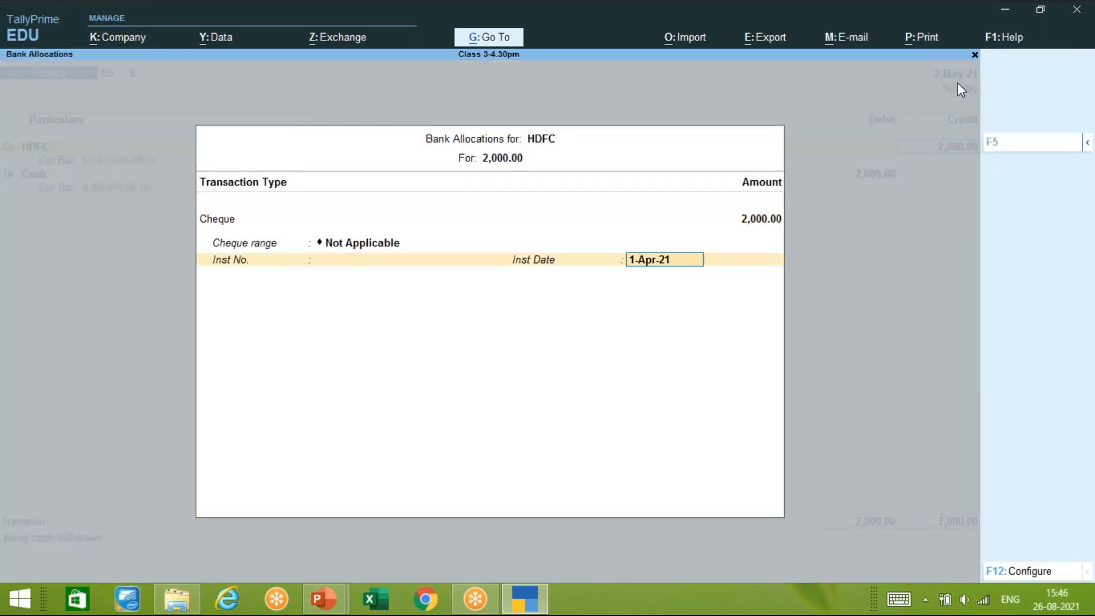
key("Return")
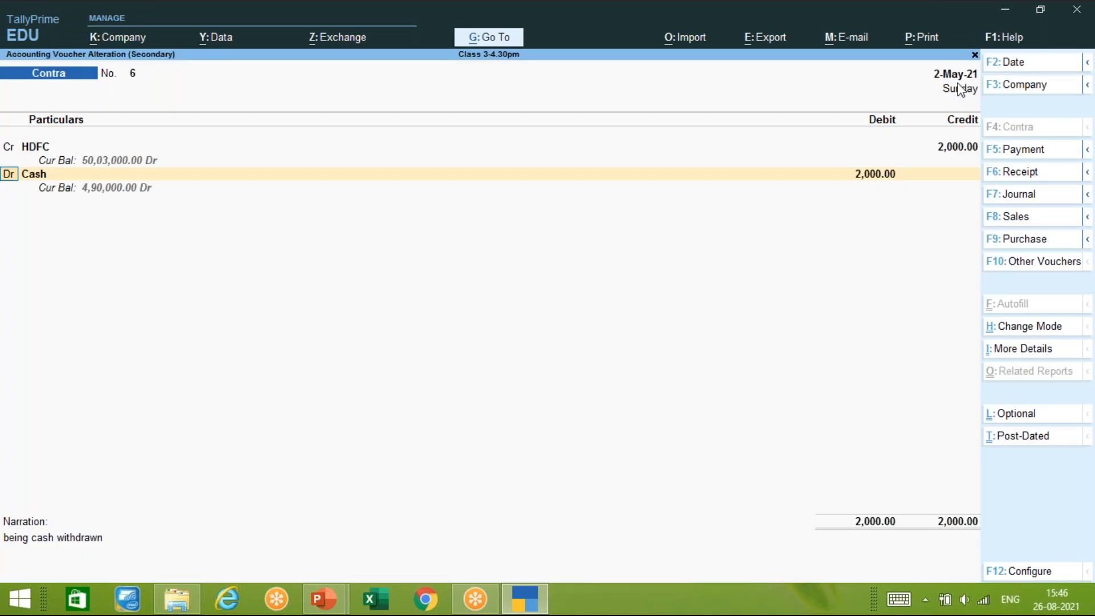
key("Return")
key("Return")
key("Return")
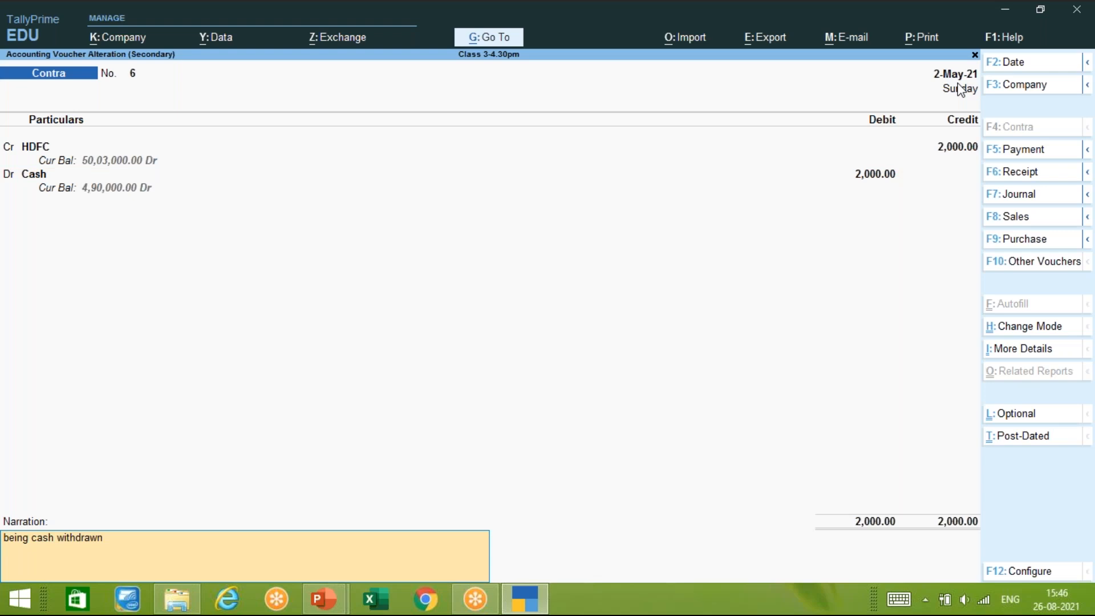
key("Return")
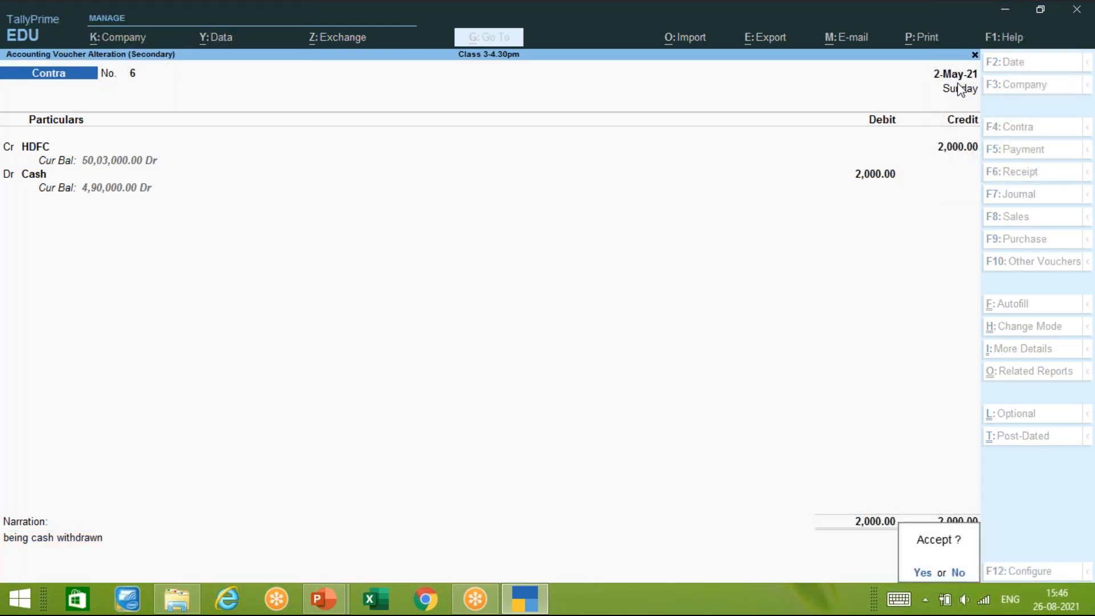
key("Return")
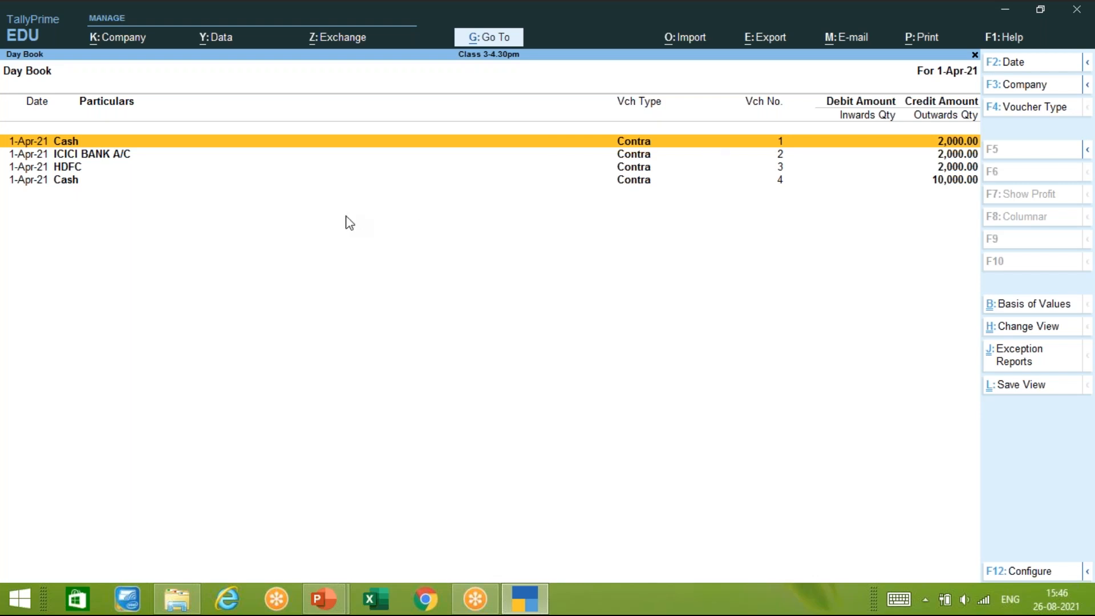
Open the 2,000.00 Cash to ICICI BANK A/C contra voucher from the Day Book and set its date to 1-Aug-21
key("Return")
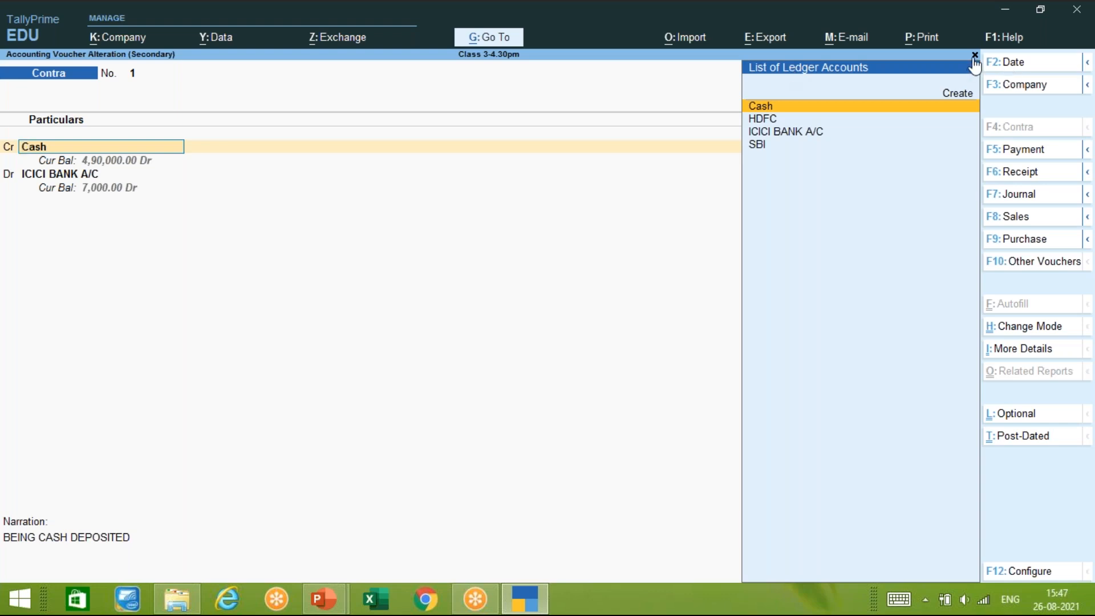
key("Escape")
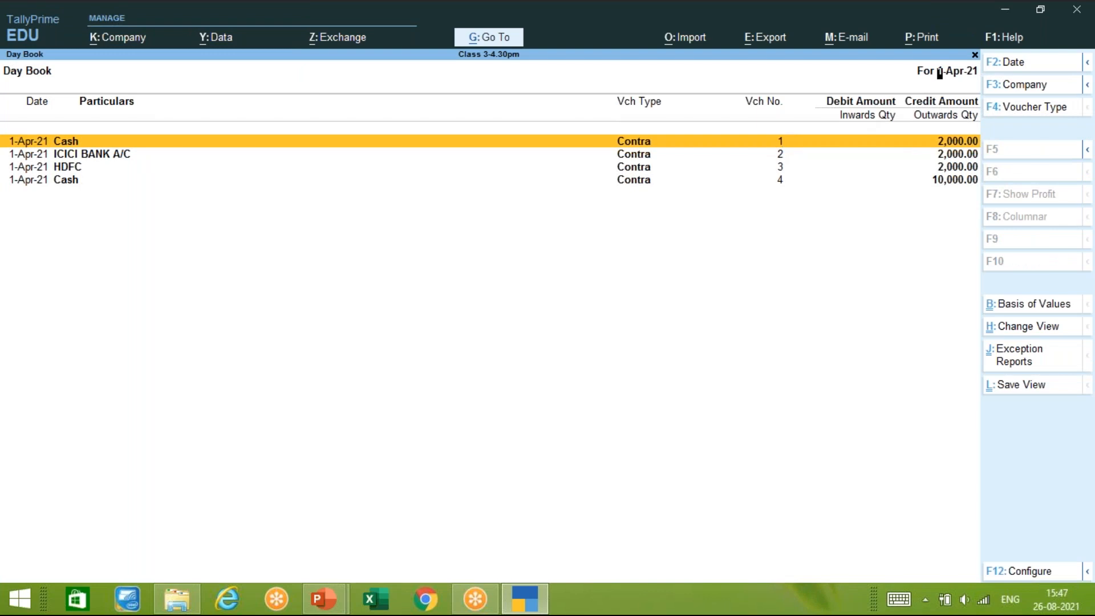
key("Return")
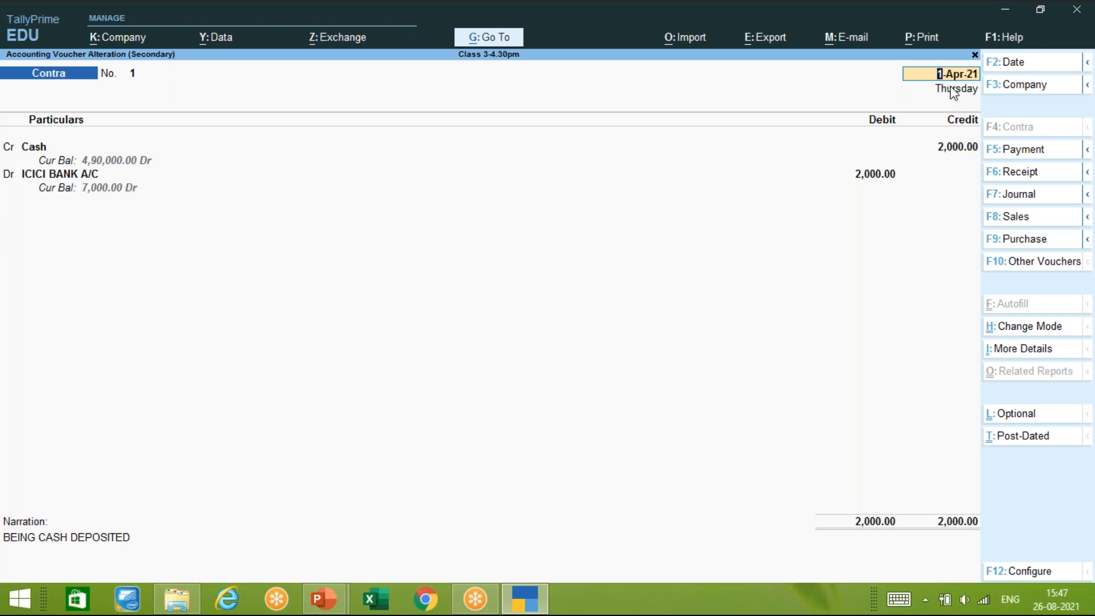
type("01-08")
key("Return")
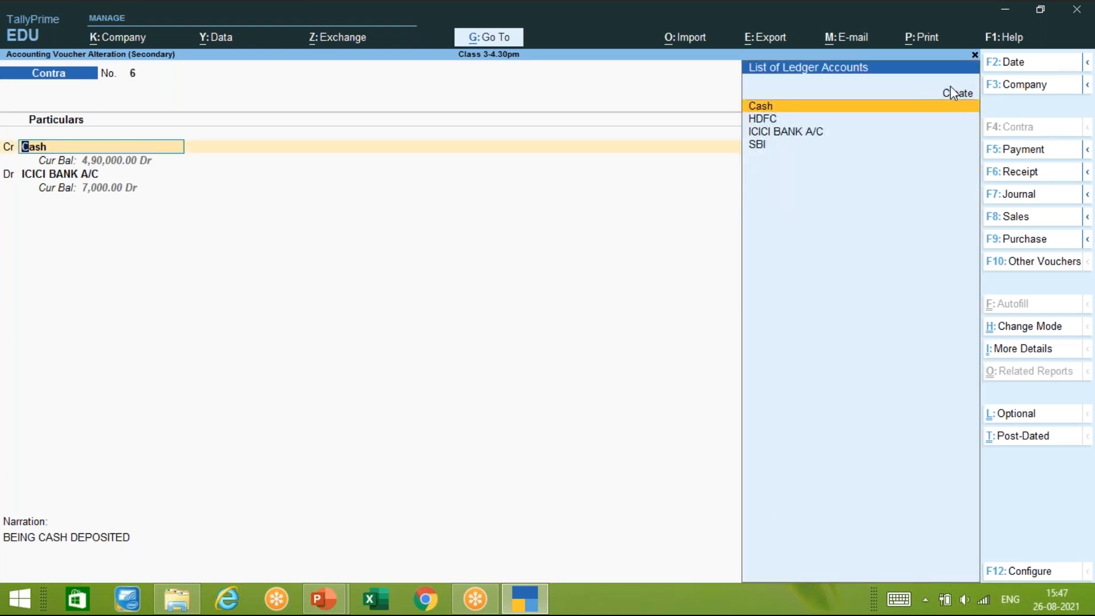
key("Return")
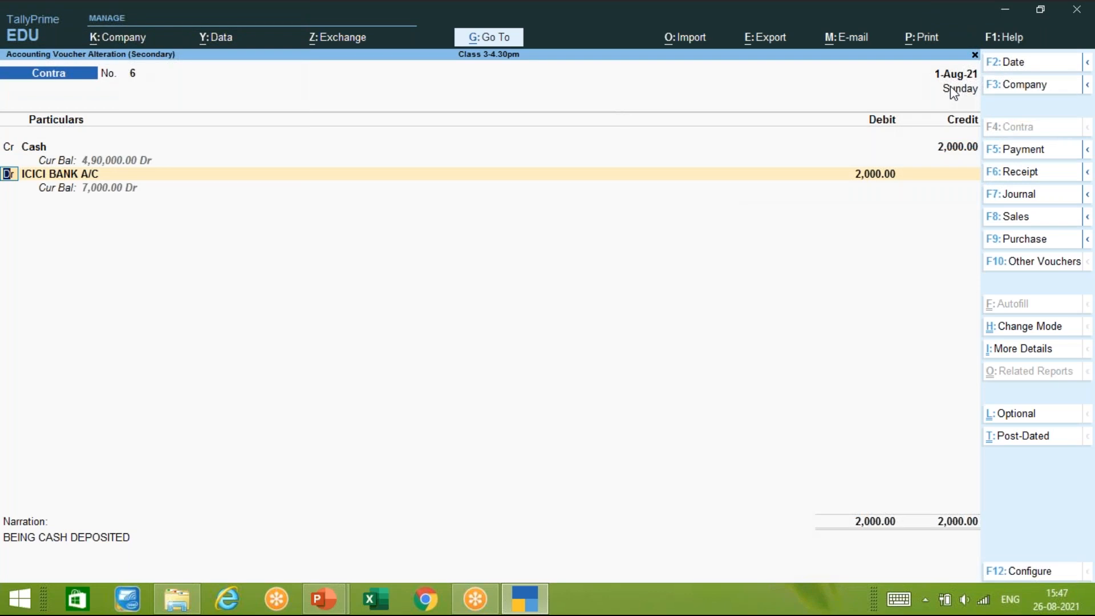
Accept the existing ICICI BANK A/C denominations and bank allocation, and save the altered deposit voucher
key("ctrl")
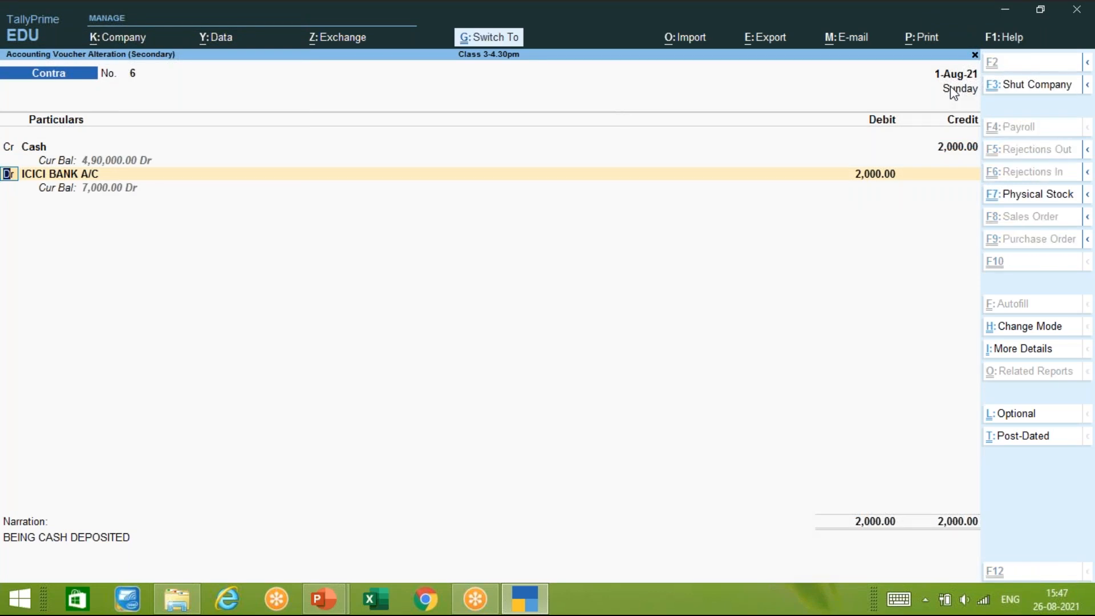
key("ctrl+a")
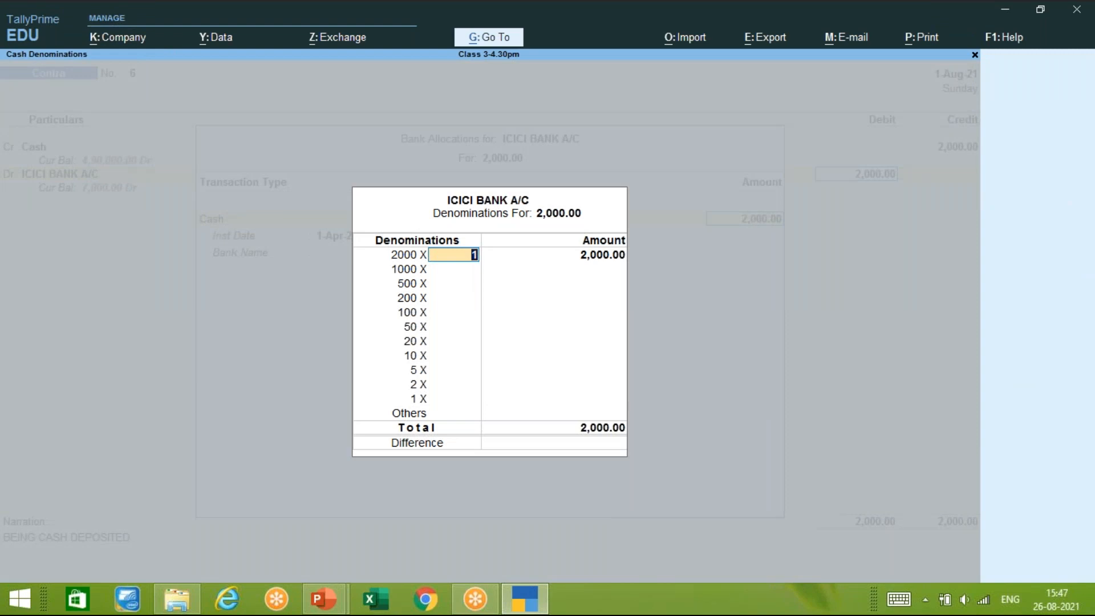
key("ctrl+a")
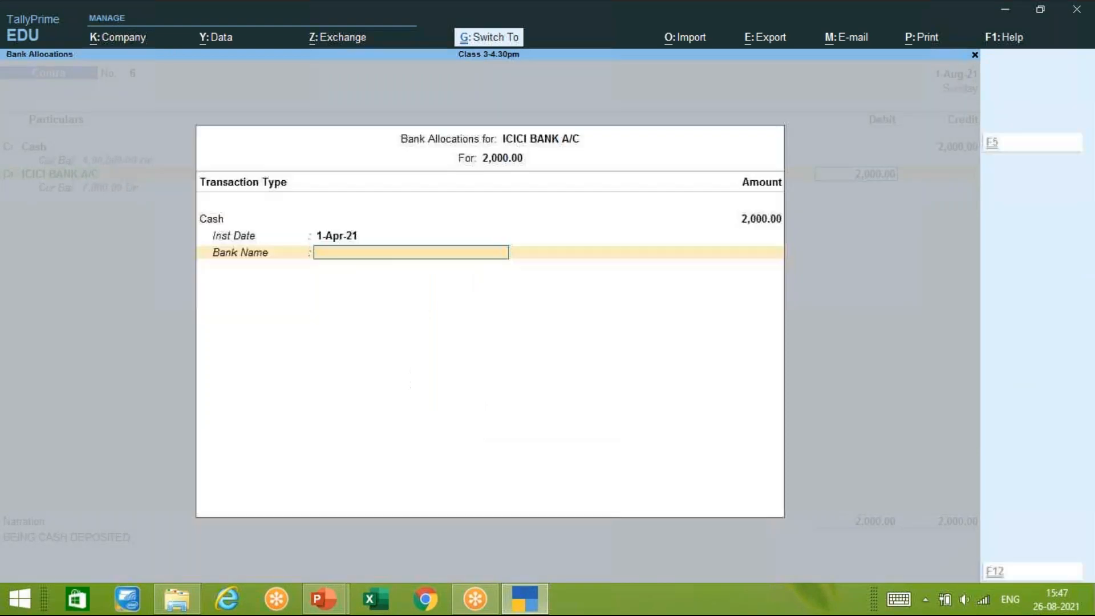
key("ctrl+a")
key("ctrl+a")
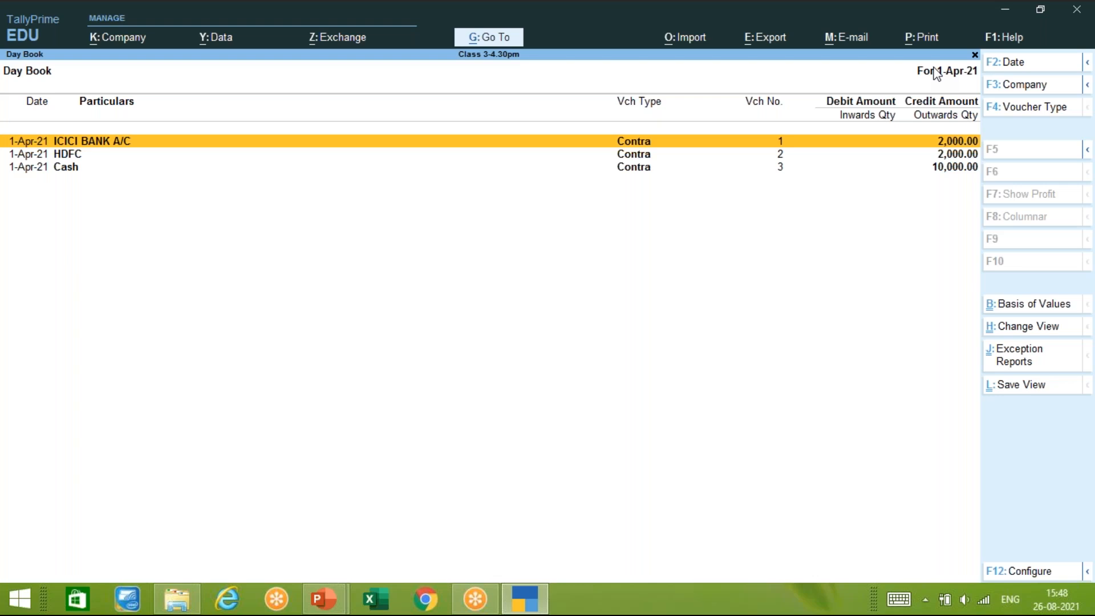
Set the Day Book date to 2-May-21 to view that day's vouchers
key("F2")
type("0")
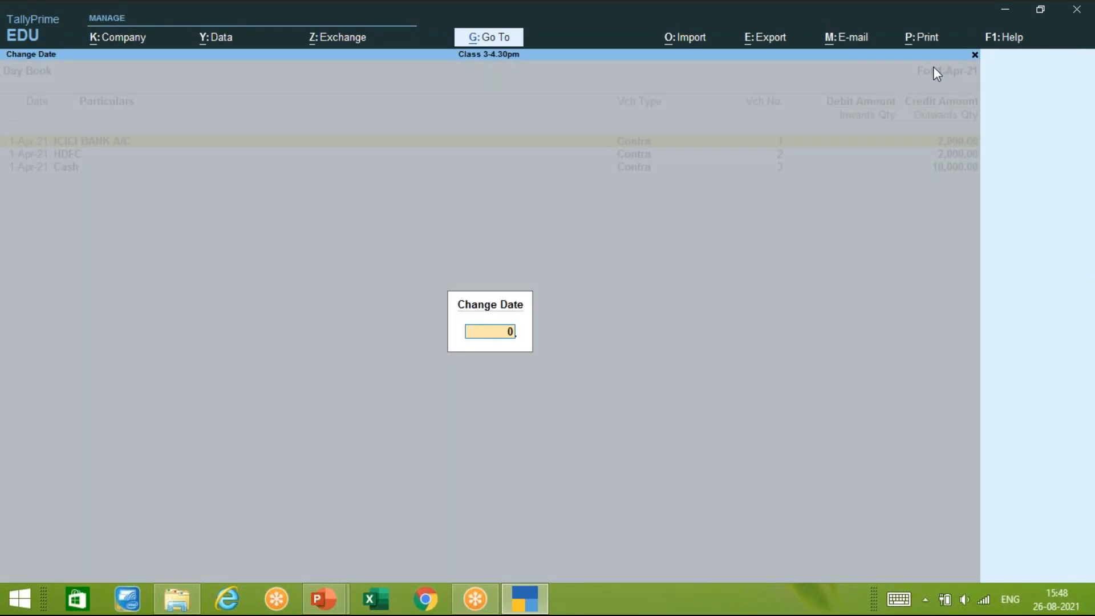
type("2-05")
key("Return")
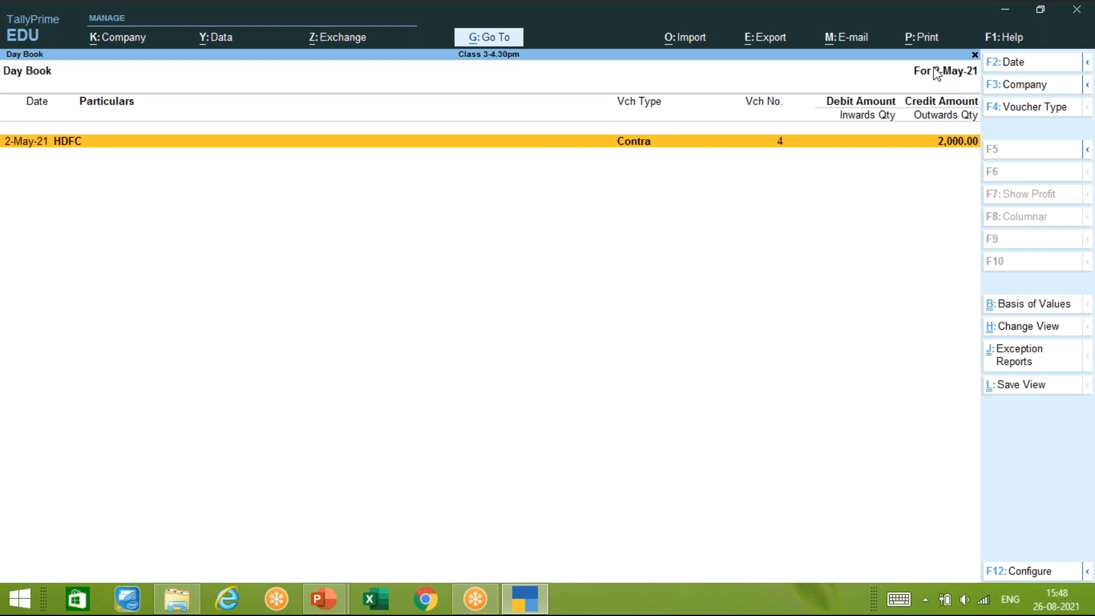
Set the Day Book date to 1-Aug-21 to view that day's vouchers
key("F2")
type("1")
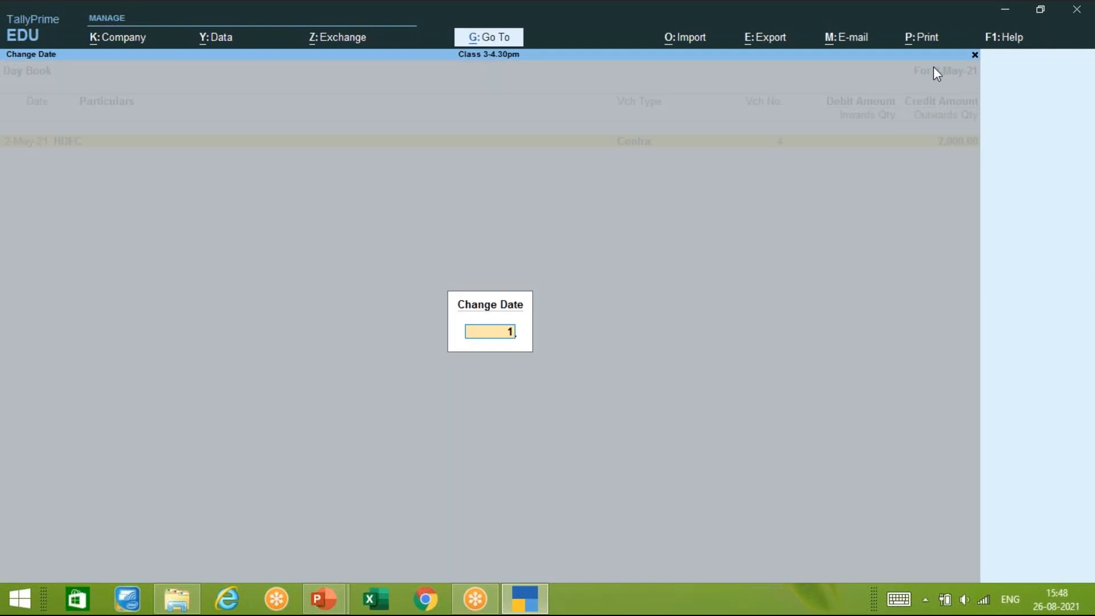
type("-8")
key("Return")
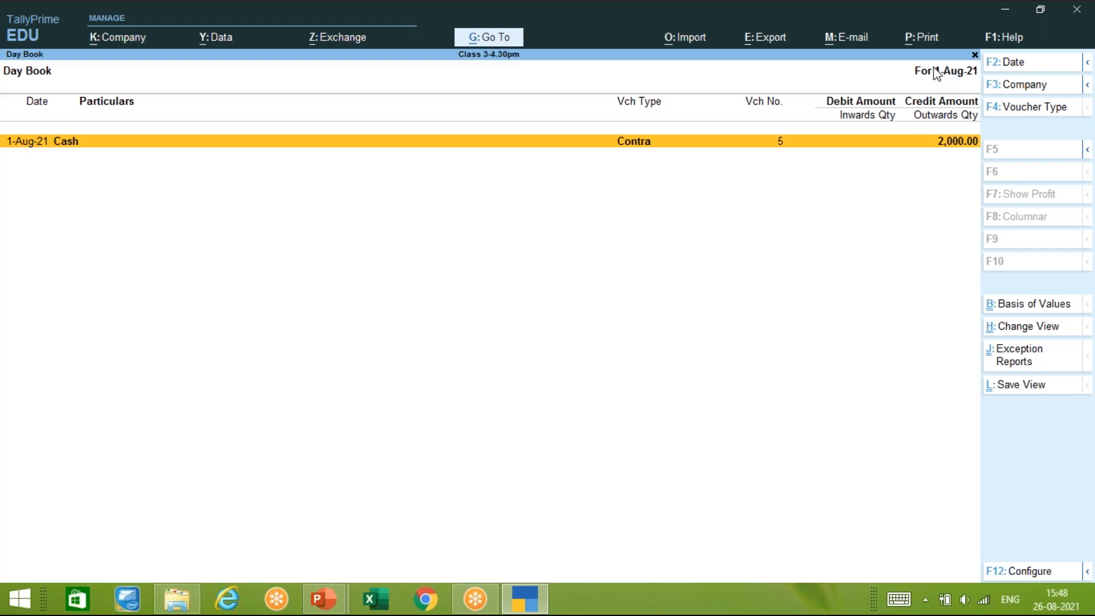
Change the Day Book period to run from 1-4-2021 to 1-8-2021
key("alt")
key("alt")
key("alt+F2")
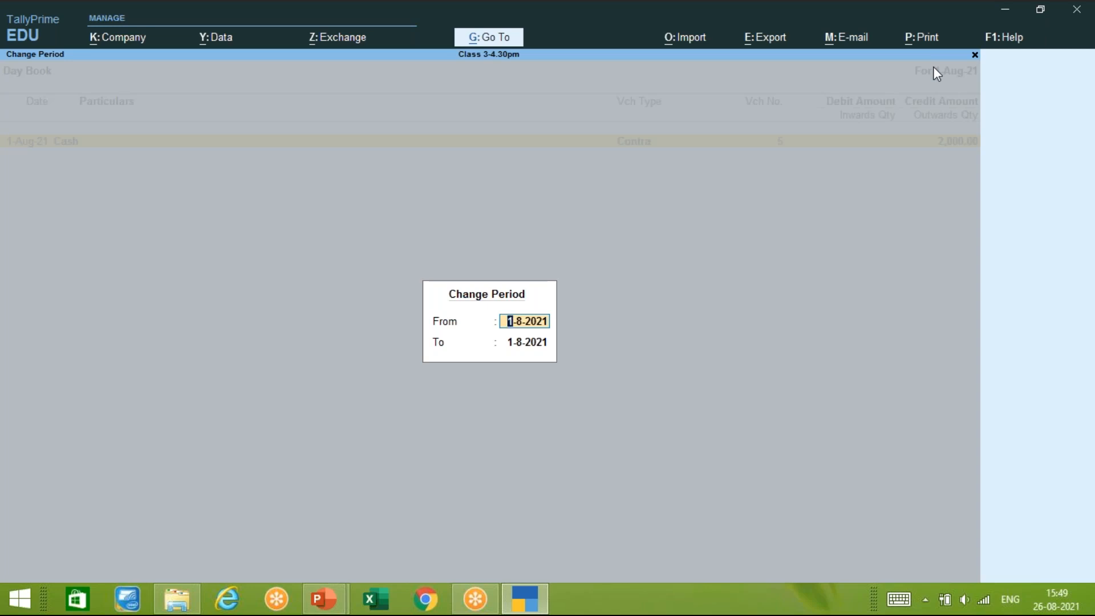
type("1/4")
key("Return")
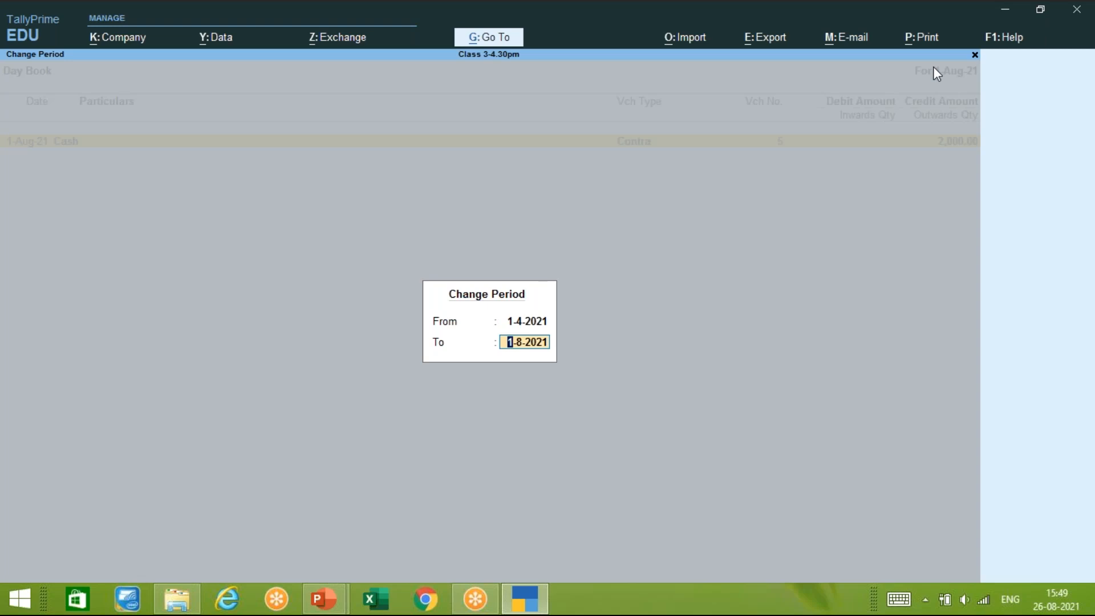
key("Return")
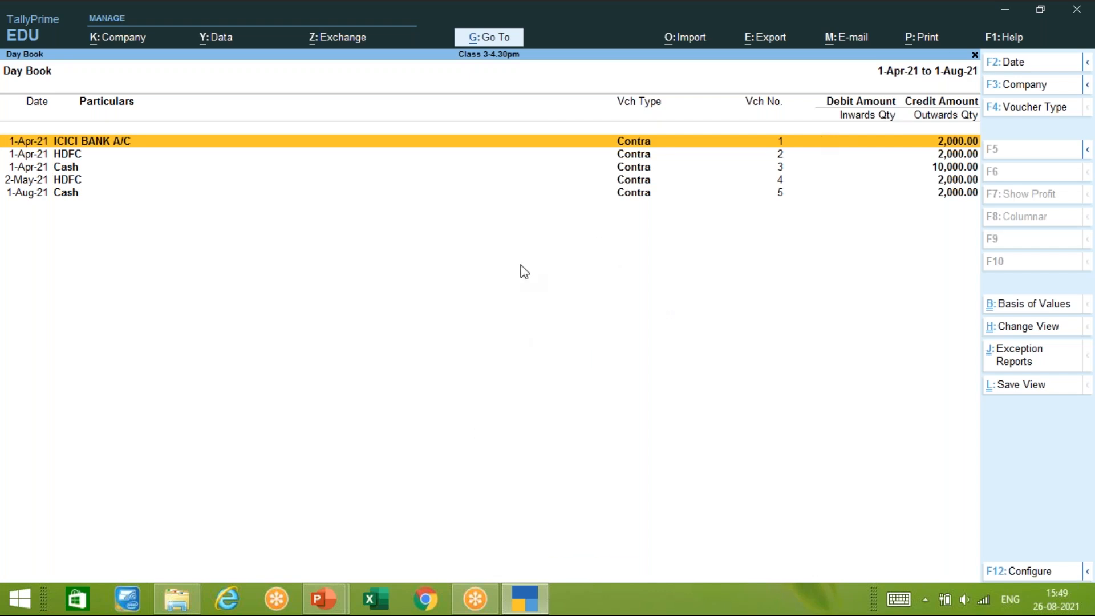
Open the ICICI BANK A/C to HDFC contra voucher from the Day Book, request its deletion, and dismiss the request without deleting it
key("Return")
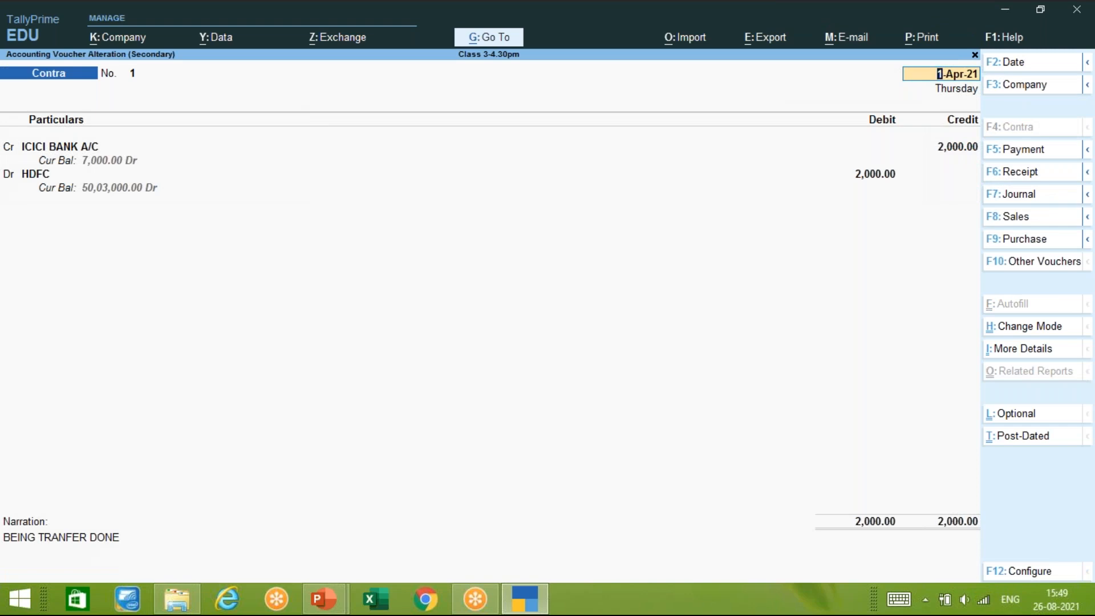
key("alt")
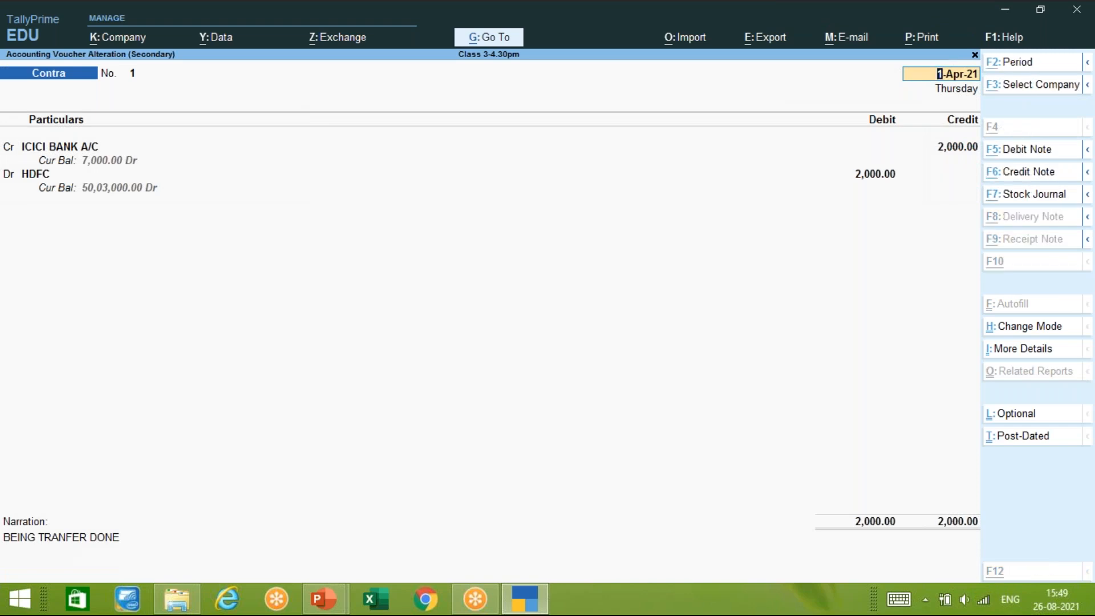
key("alt+d")
key("n")
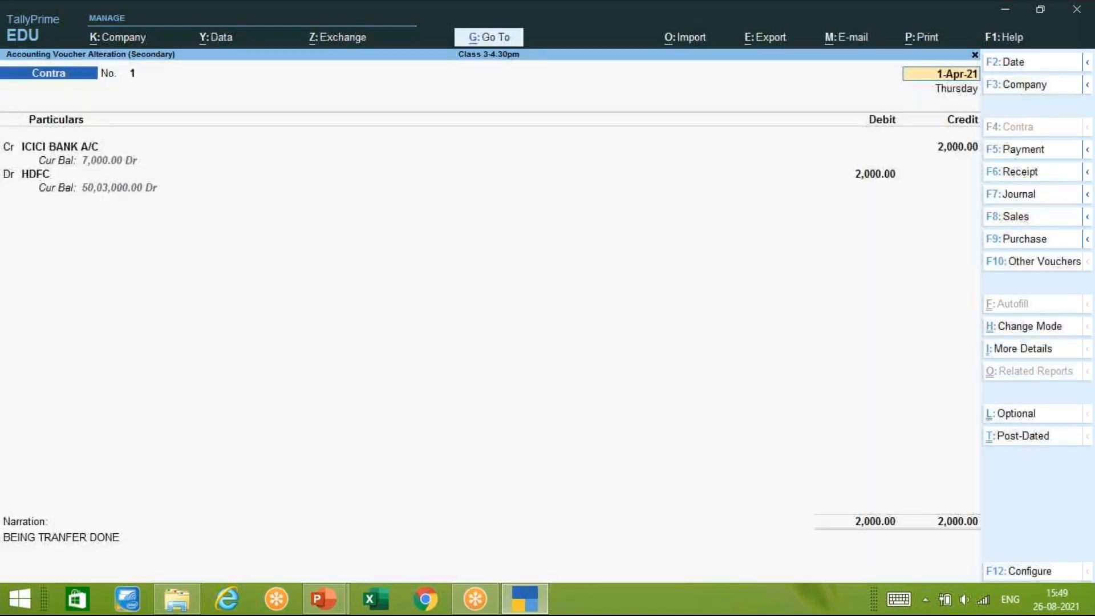
key("Escape")
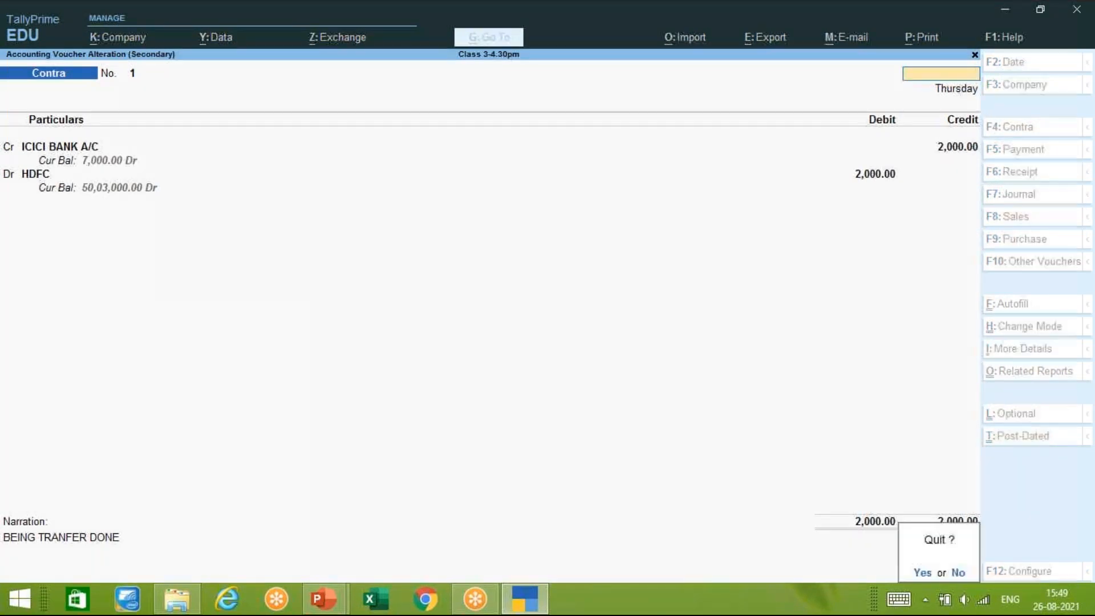
key("y")
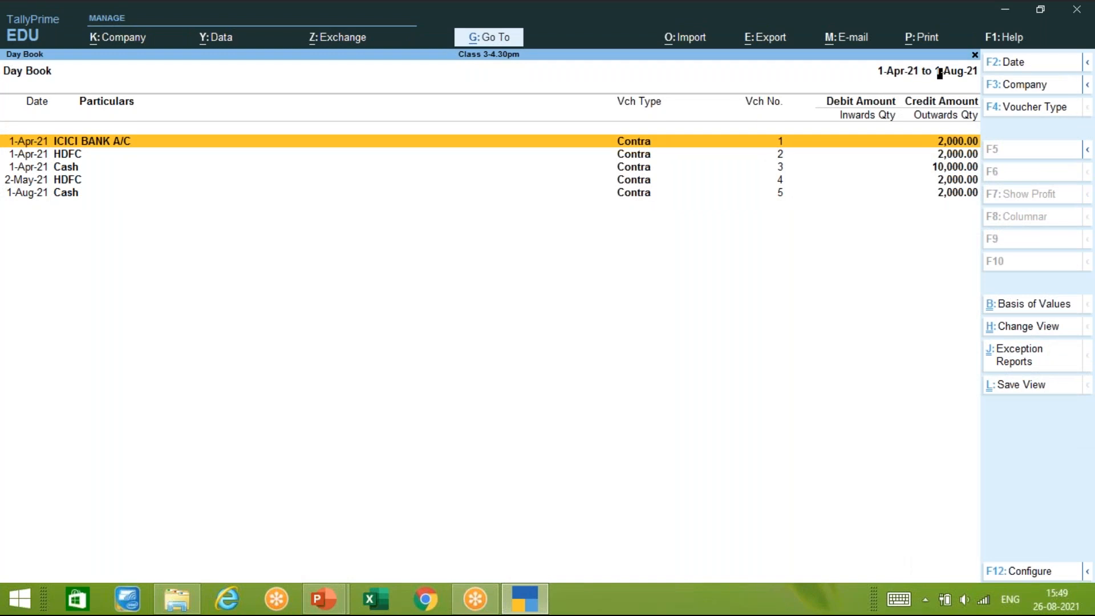
key("Return")
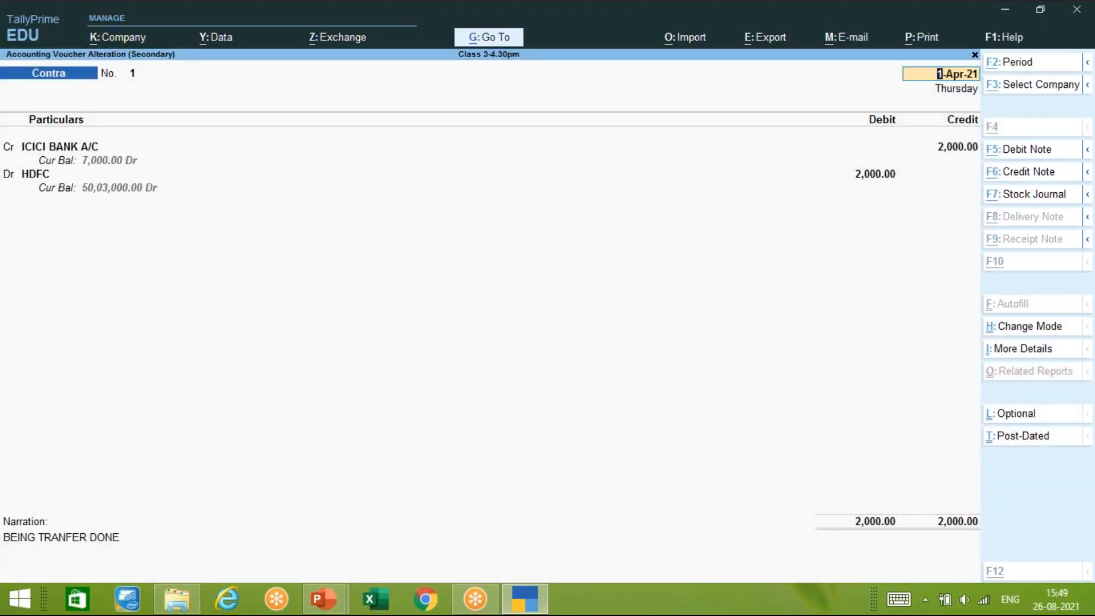
key("alt+d")
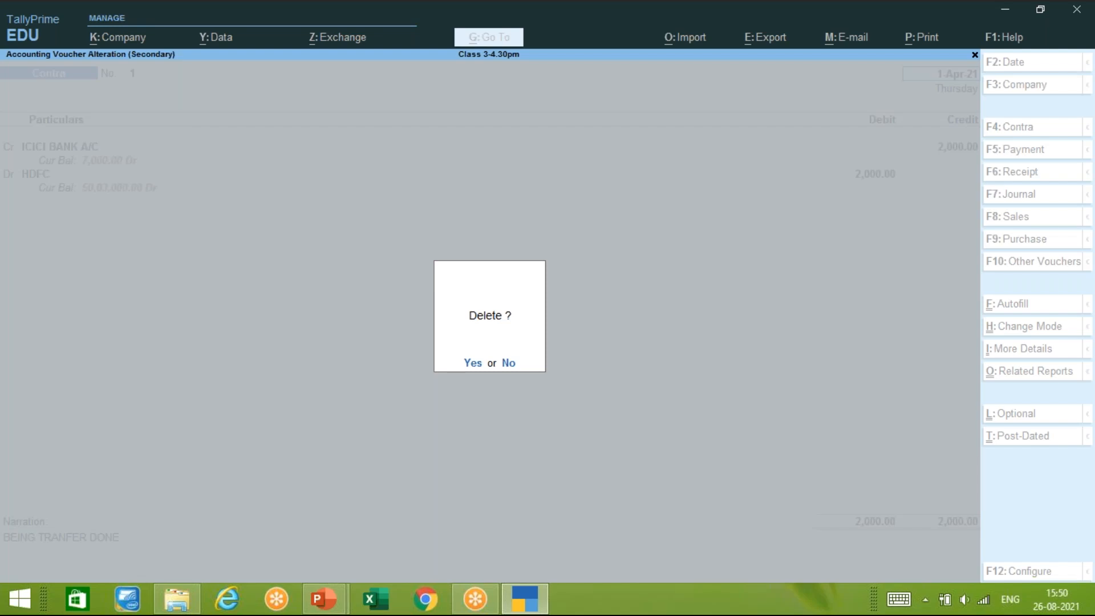
key("Escape")
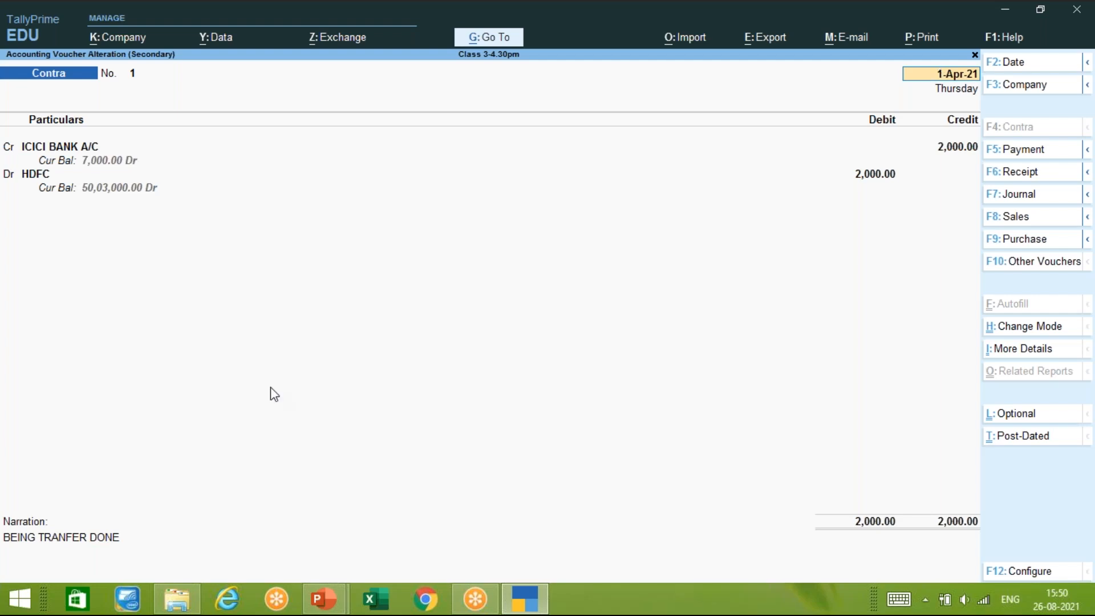
Switch to the Tally notes dd.pptx presentation in PowerPoint and review the Day Book shortcut and Payment voucher slides
left_click(341, 606)
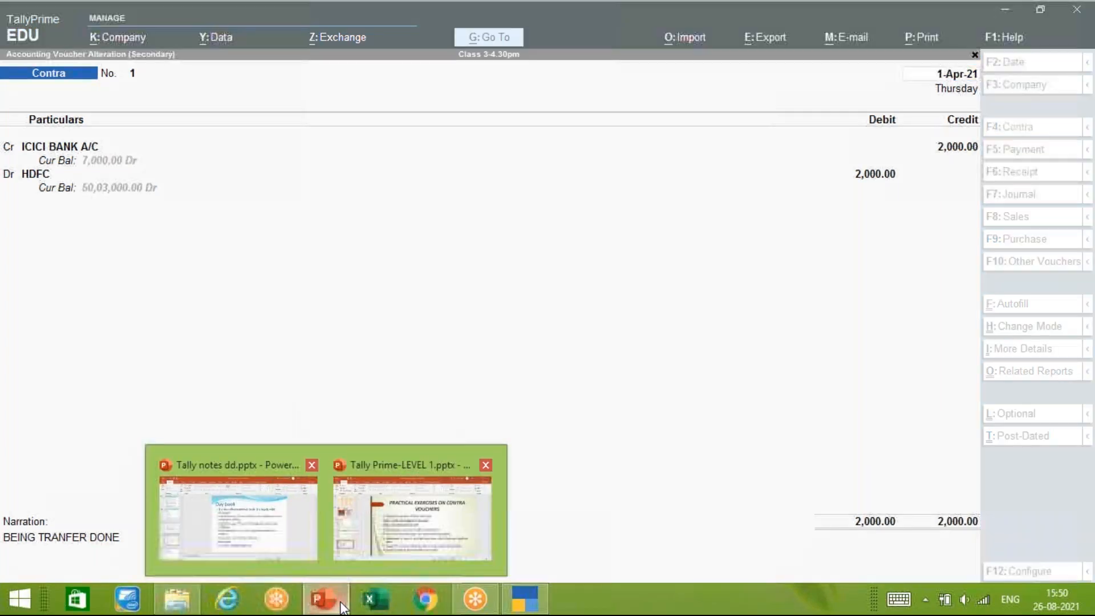
left_click(274, 526)
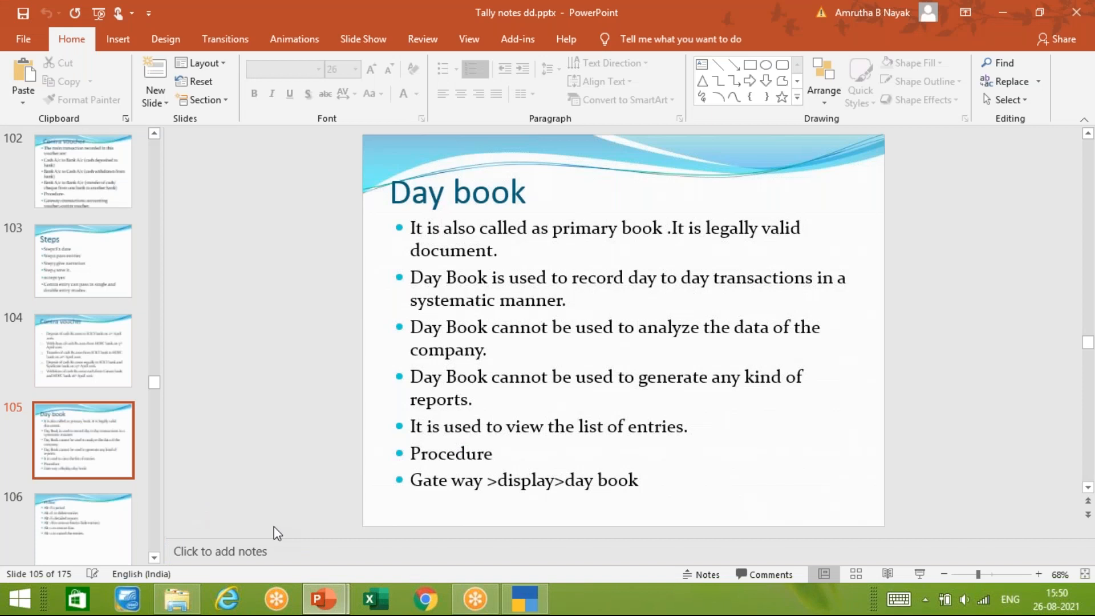
scroll(275, 526, "down", 1)
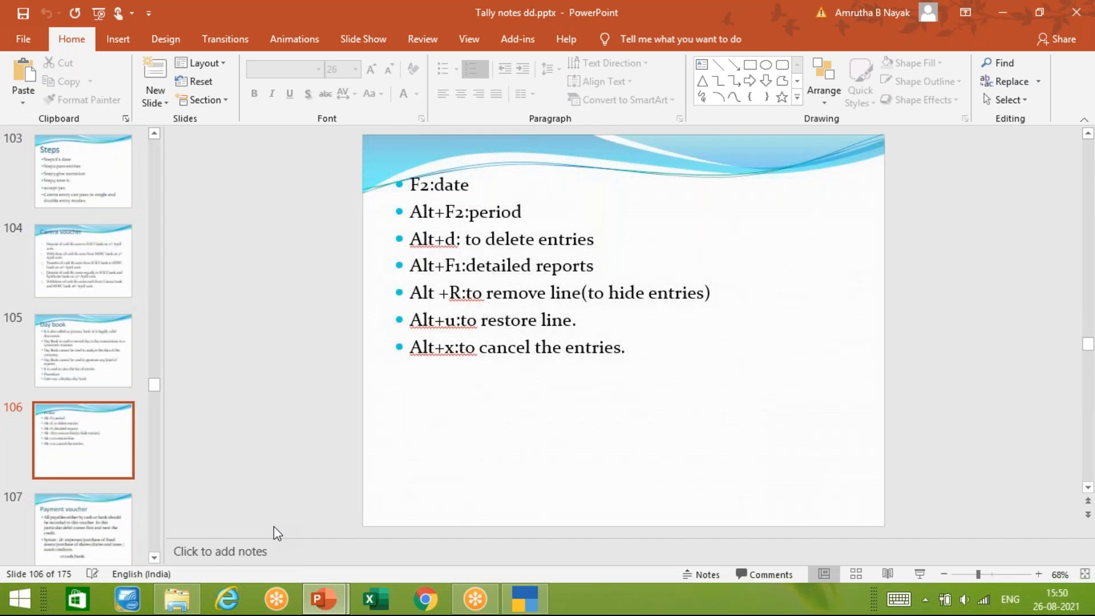
scroll(274, 526, "down", 1)
scroll(274, 527, "up", 1)
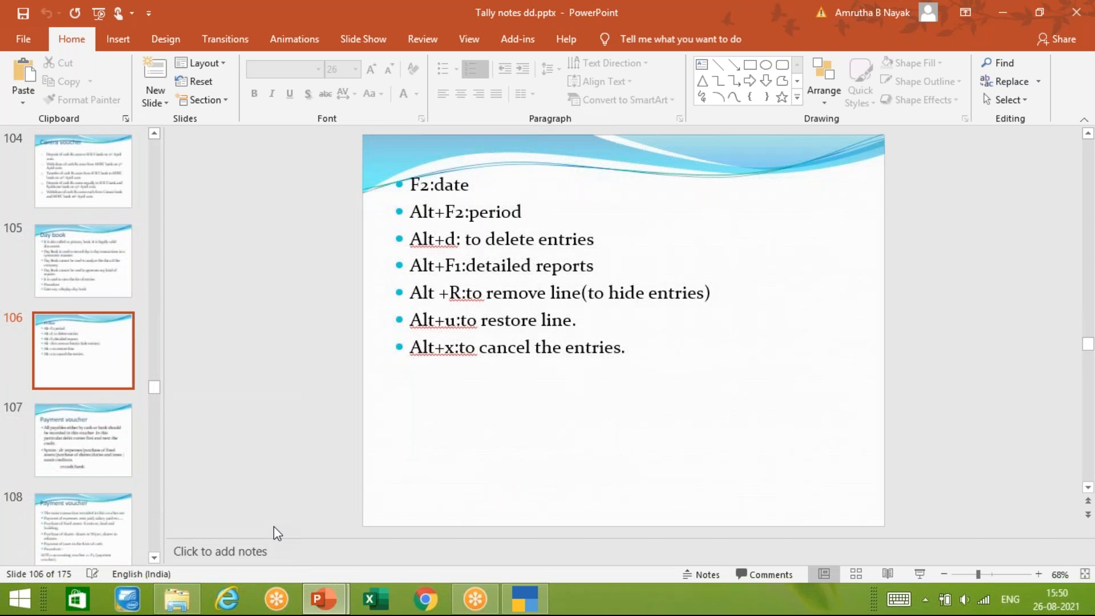
scroll(274, 526, "down", 1)
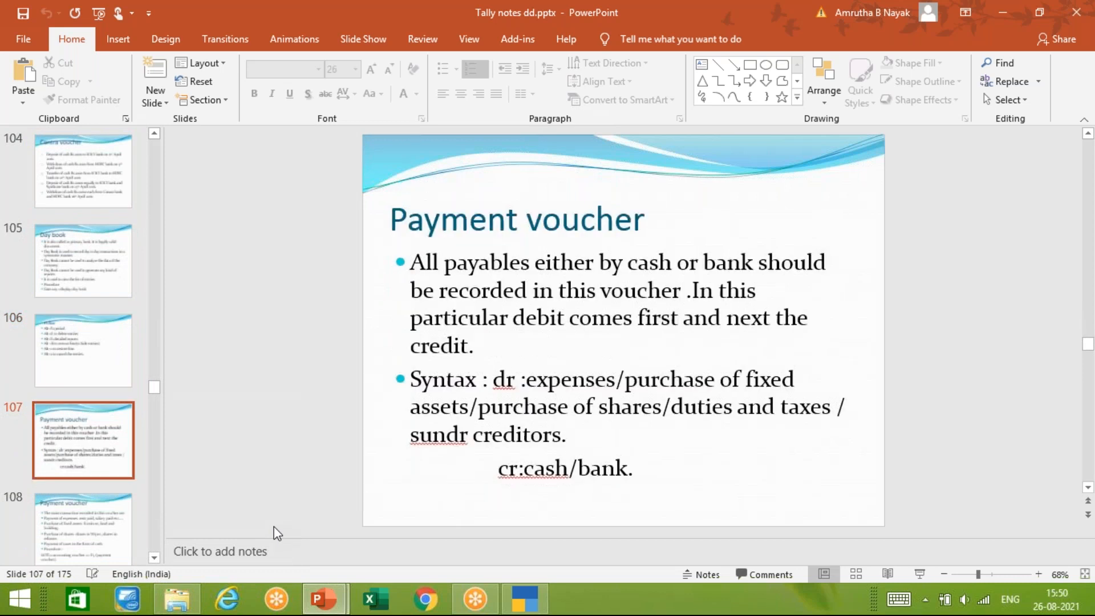
scroll(274, 526, "up", 2)
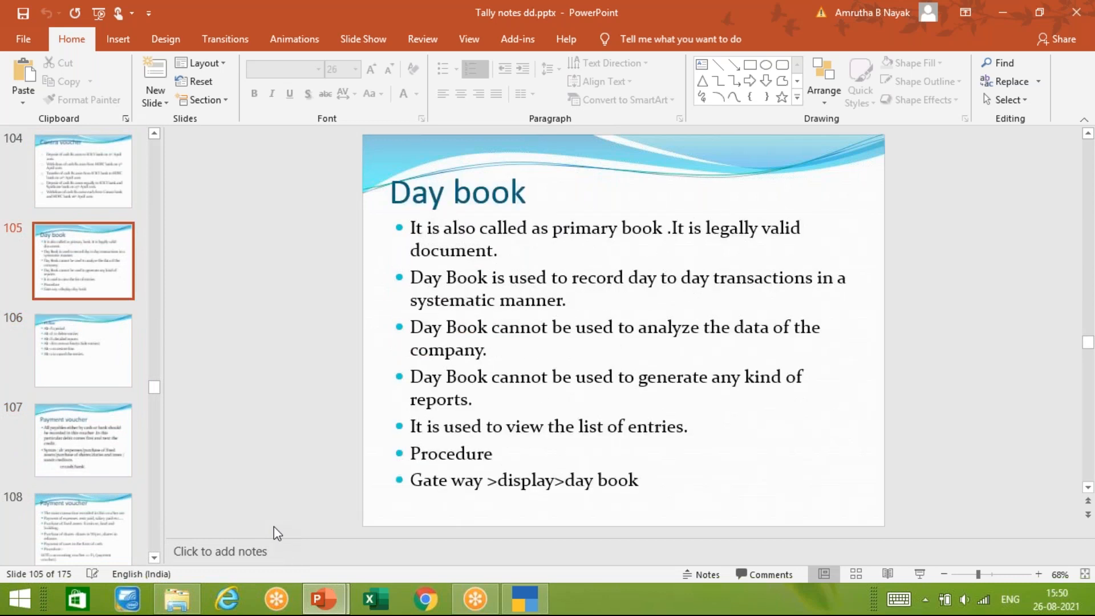
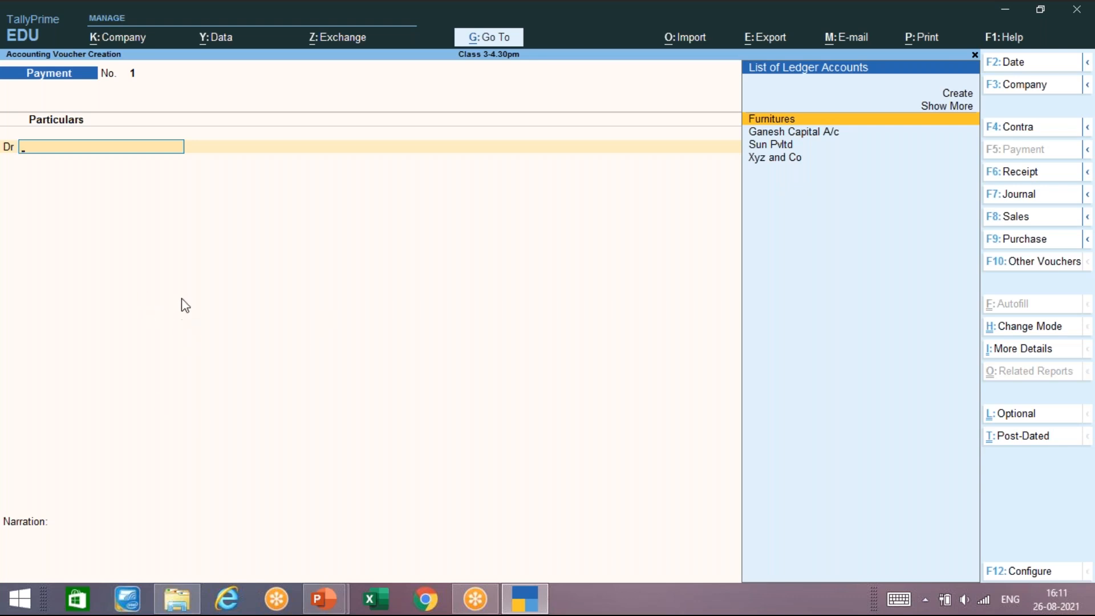
In the TallyPrime payment voucher, start a new ledger for the debit entry and name it RENT A/C without an alias
key("alt+Tab")
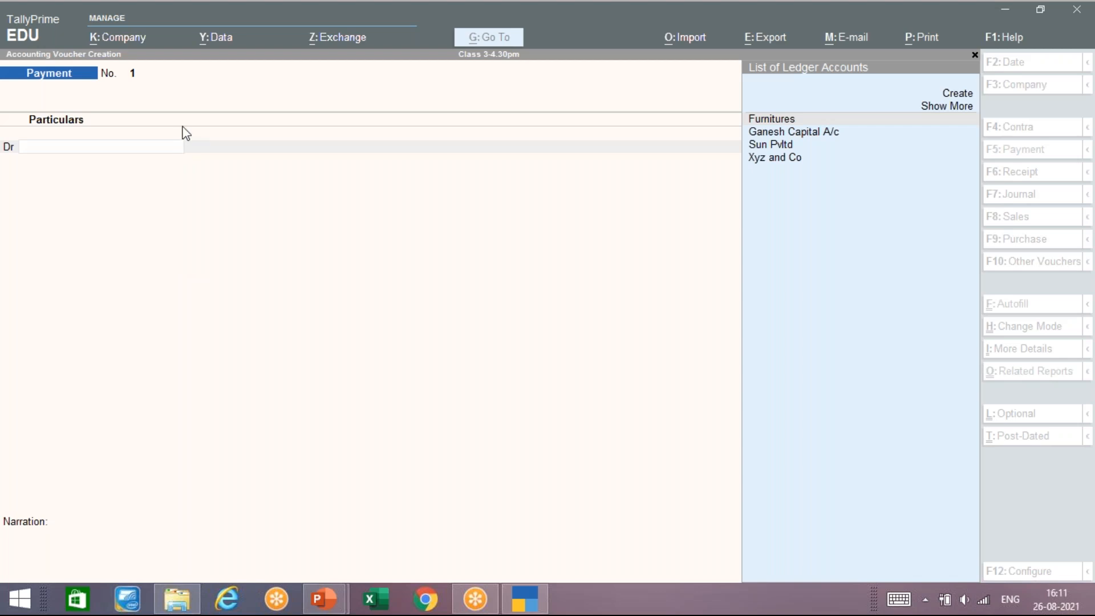
left_click(139, 147)
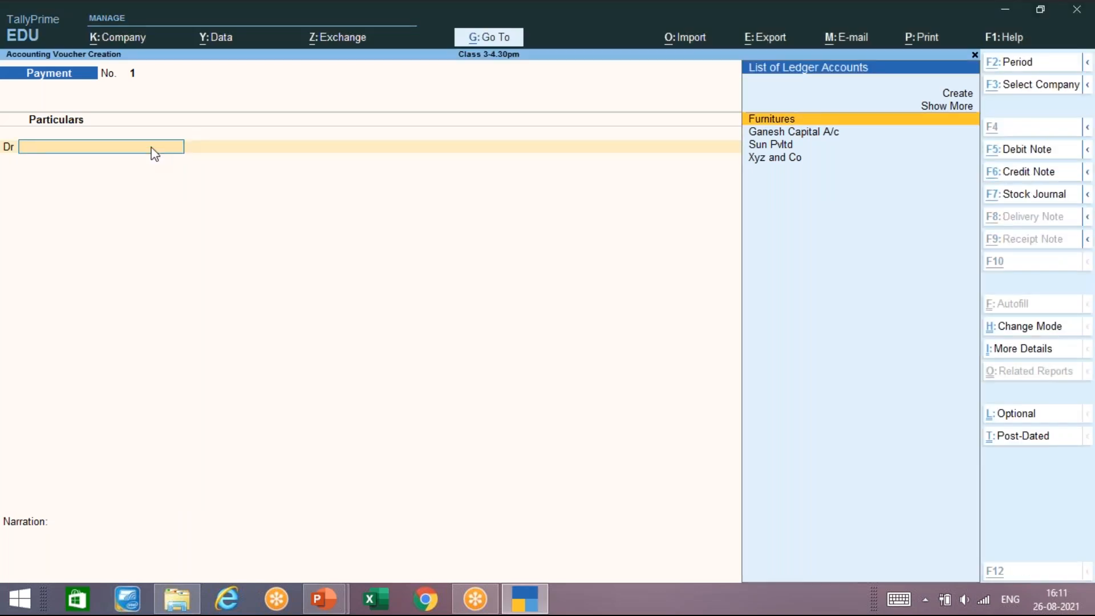
key("alt+c")
type("RE")
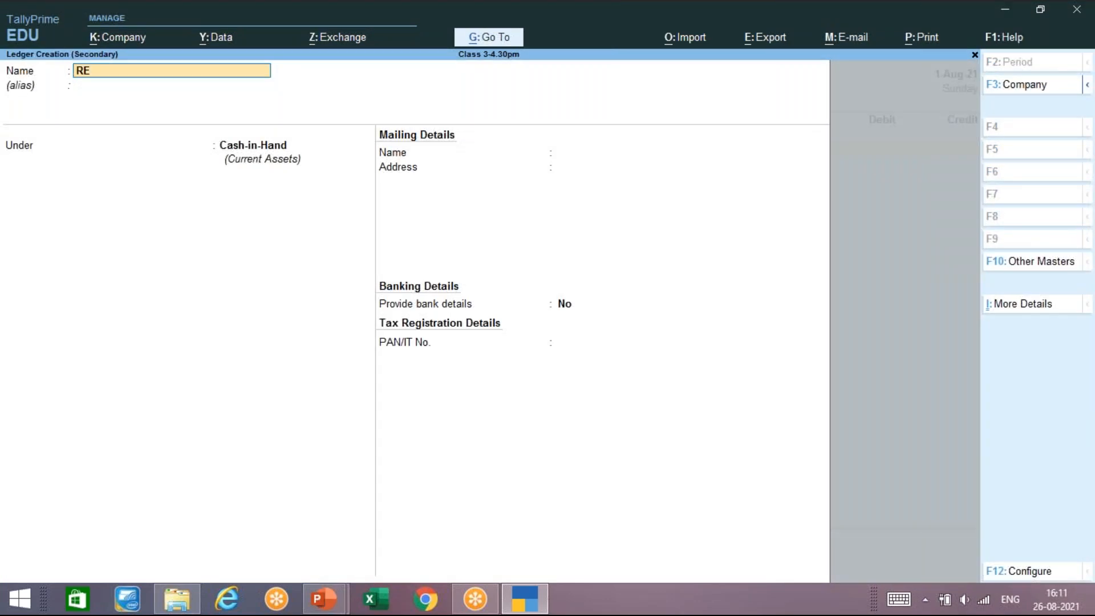
type("NT A/C")
key("Return")
key("Return")
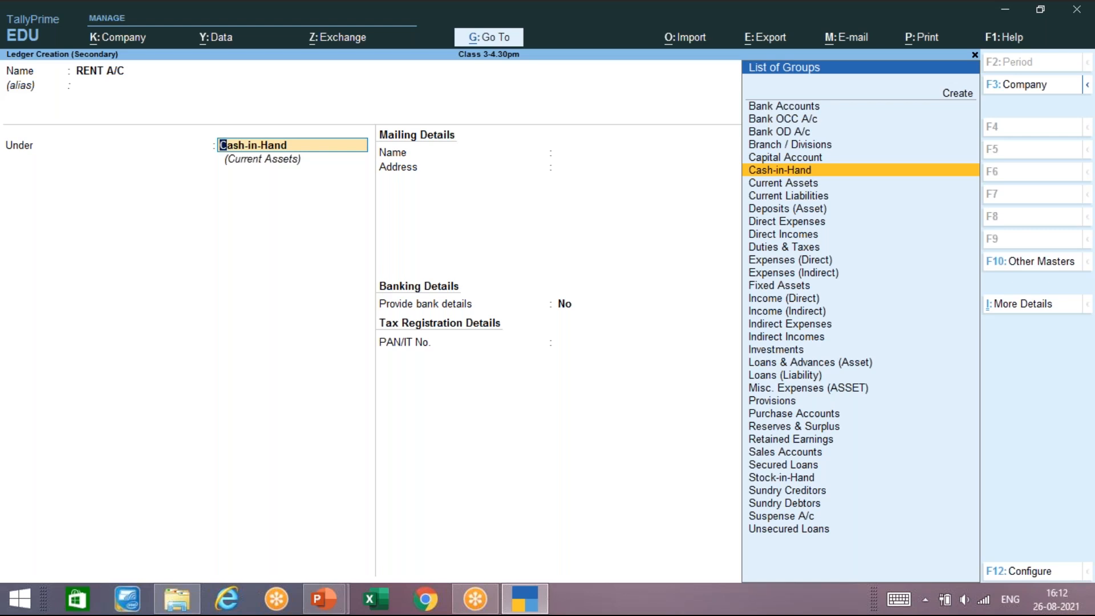
Place the RENT A/C ledger under Indirect Expenses, keep its type Not Applicable and bank details No, and save it
type("in")
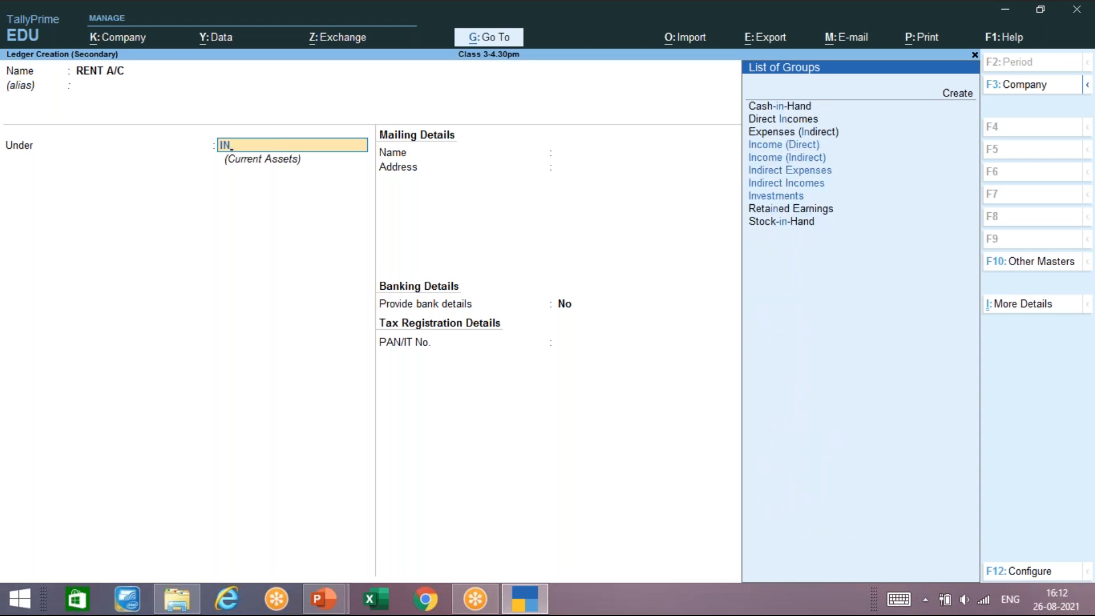
key("Down")
key("Down")
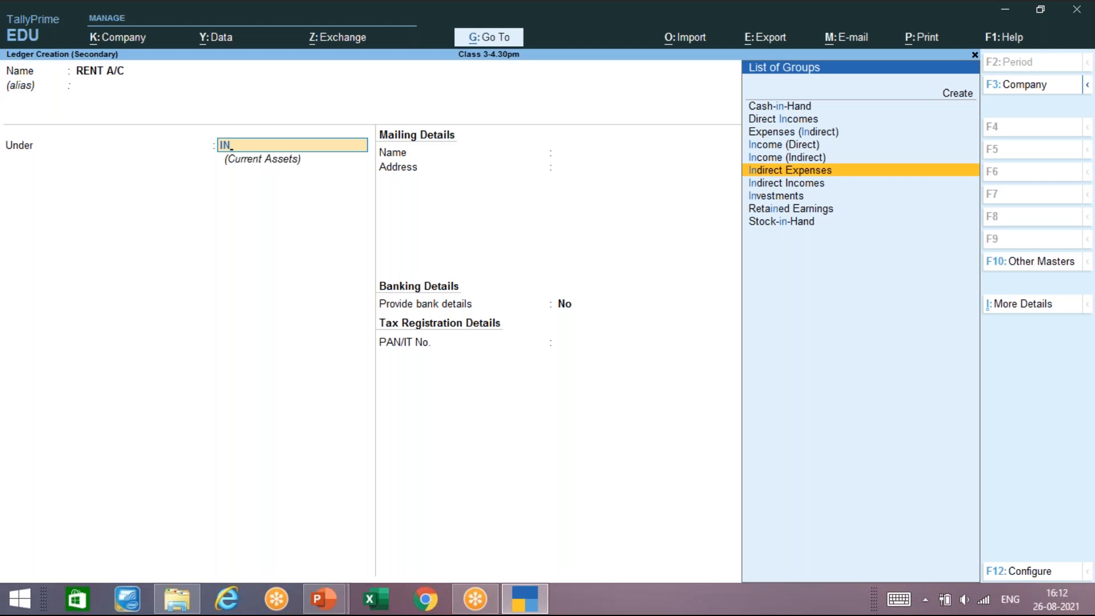
key("Return")
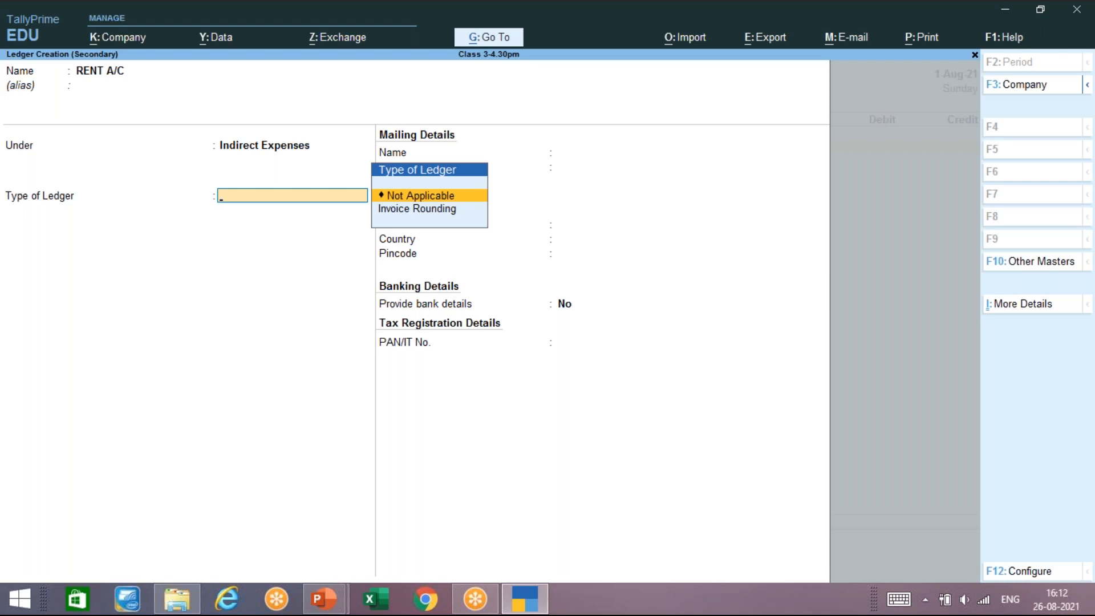
key("Return")
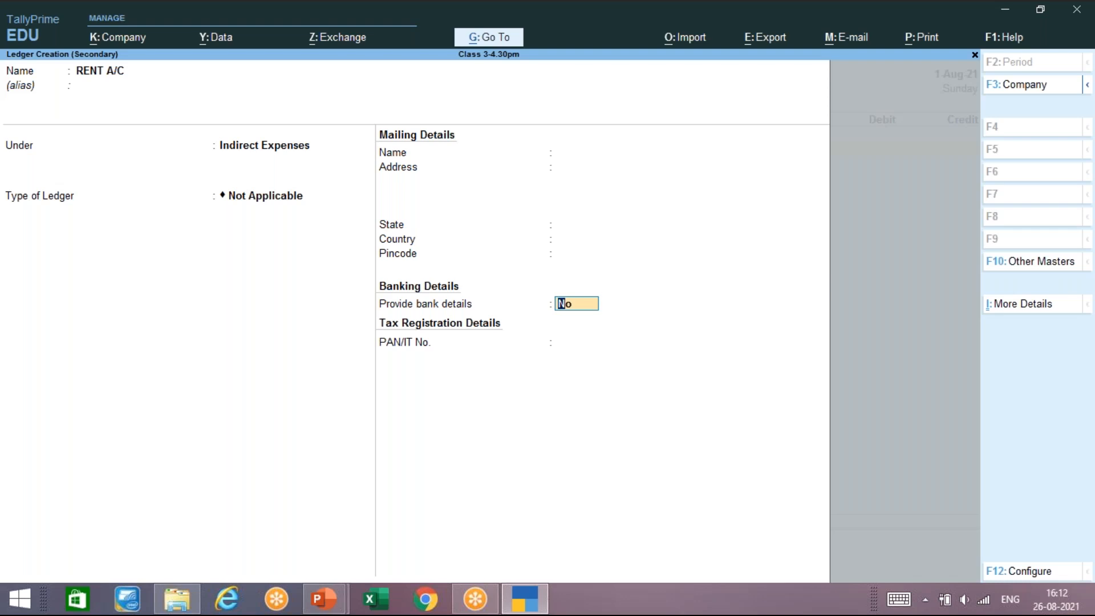
key("Return")
key("Return")
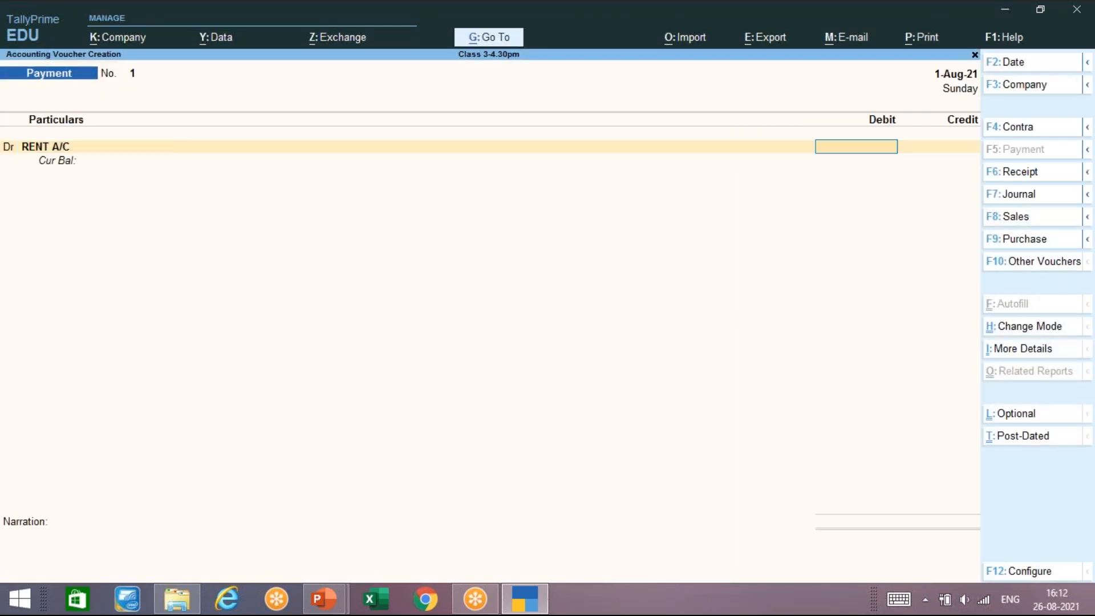
Debit RENT A/C with 20,000 in the payment voucher
type("200")
type("00")
key("Return")
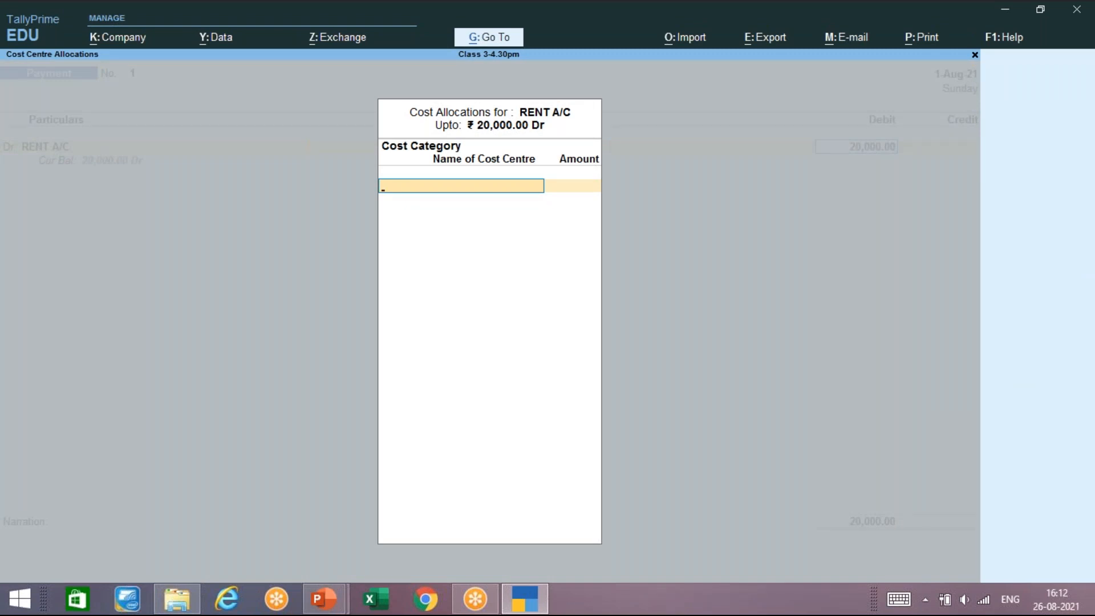
Allocate the full 20,000.00 rent to the Bangal cost centre under the Karn category, and begin the voucher's credit entry
key("space")
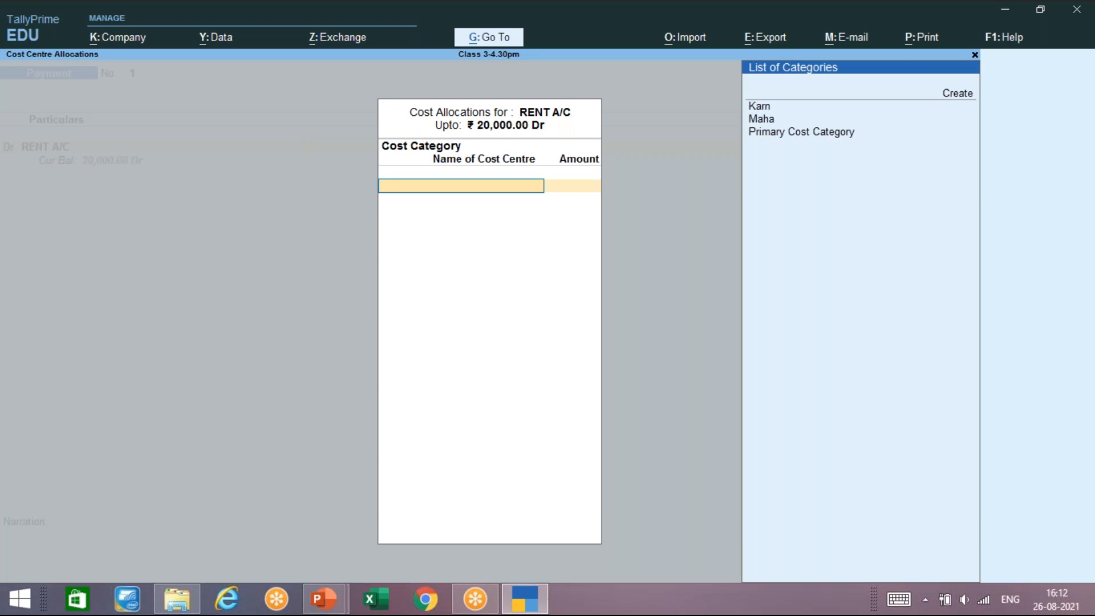
key("Down")
key("Down")
key("Return")
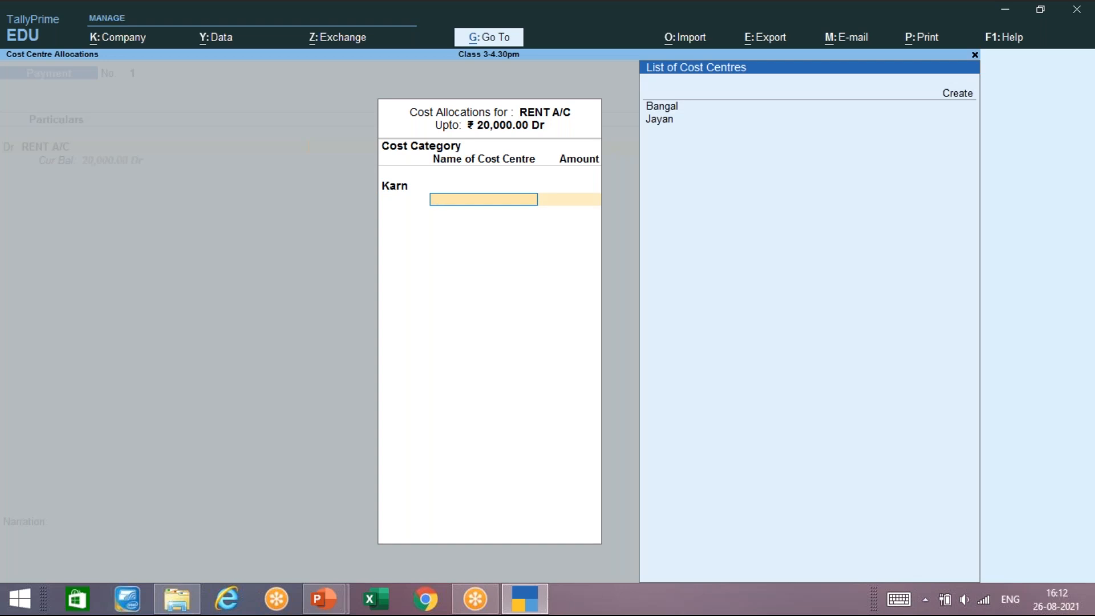
key("Down")
key("Down")
key("Return")
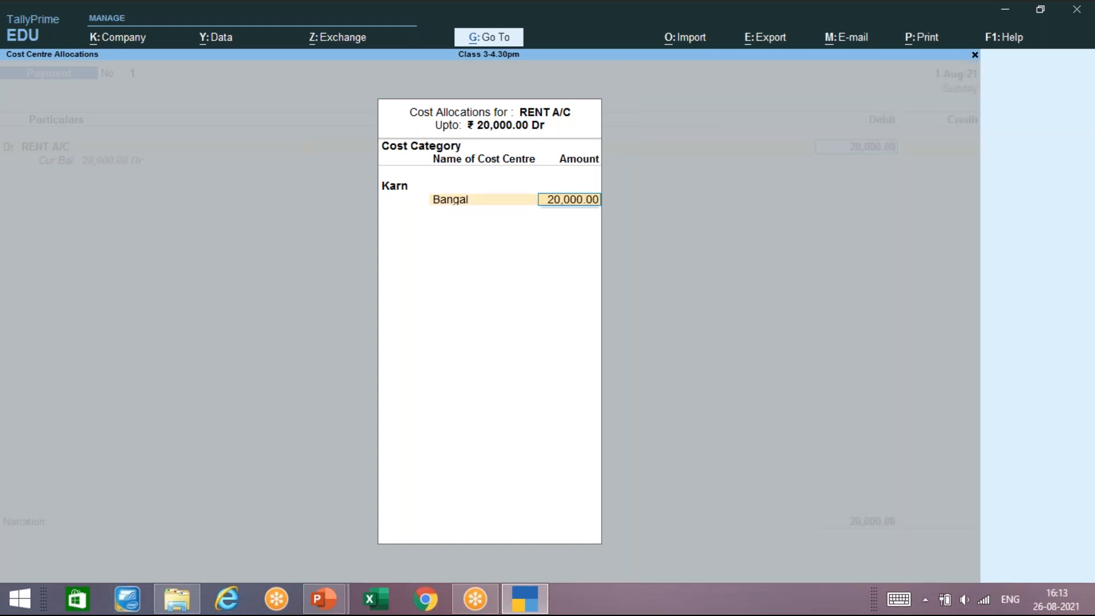
key("Return")
key("Return")
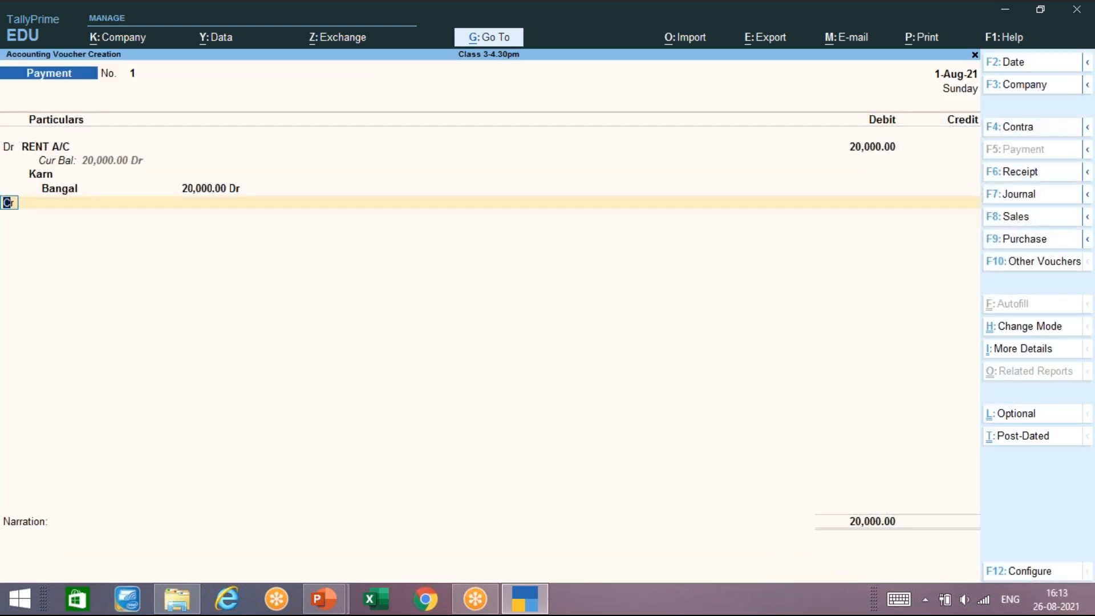
key("Return")
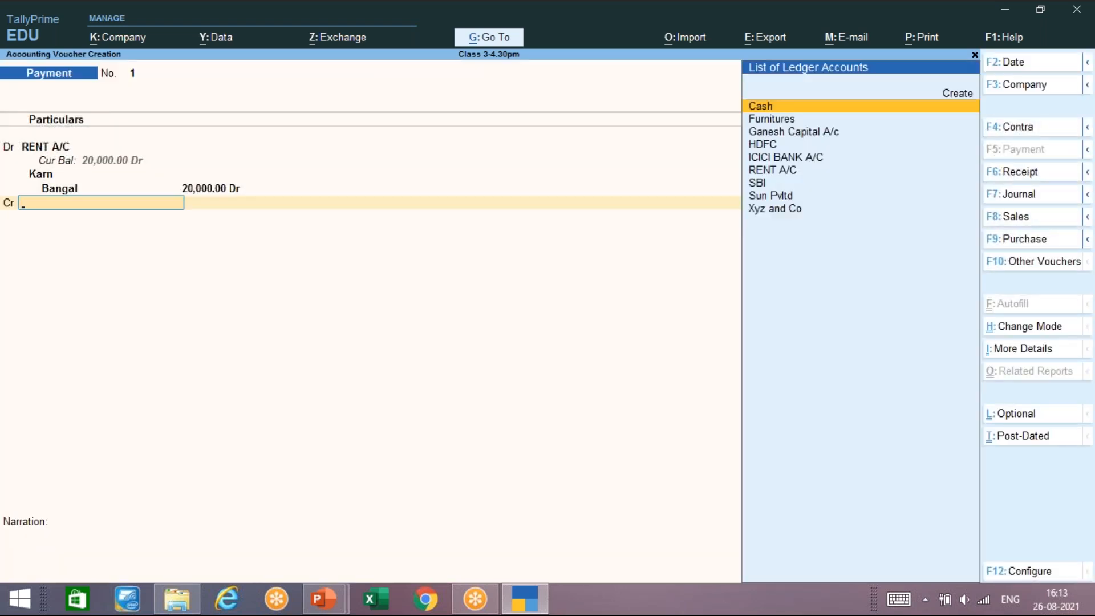
Change the entry below the RENT A/C allocation to a debit (DR) line
key("BackSpace")
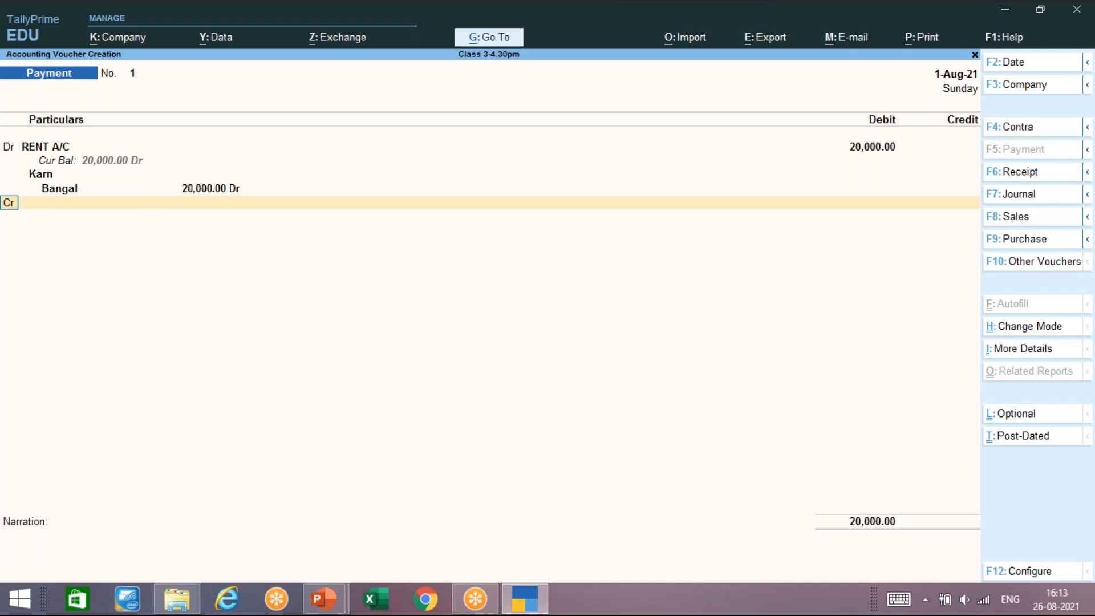
type("DR")
key("Return")
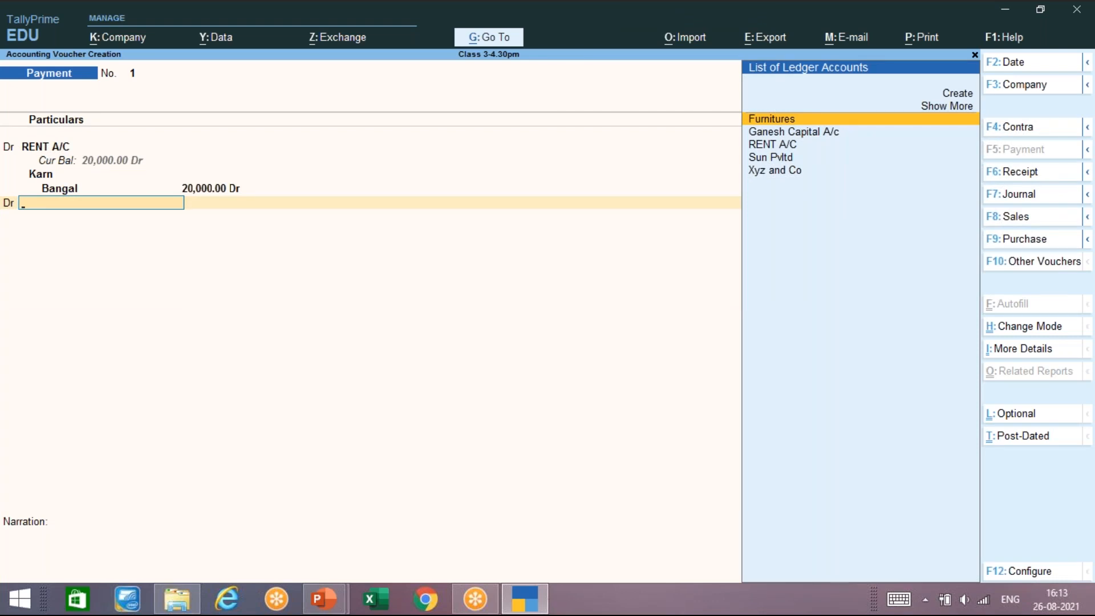
Create the ledger COMMISSION A/C without an alias under Indirect Expenses and save it for the second debit line
key("alt")
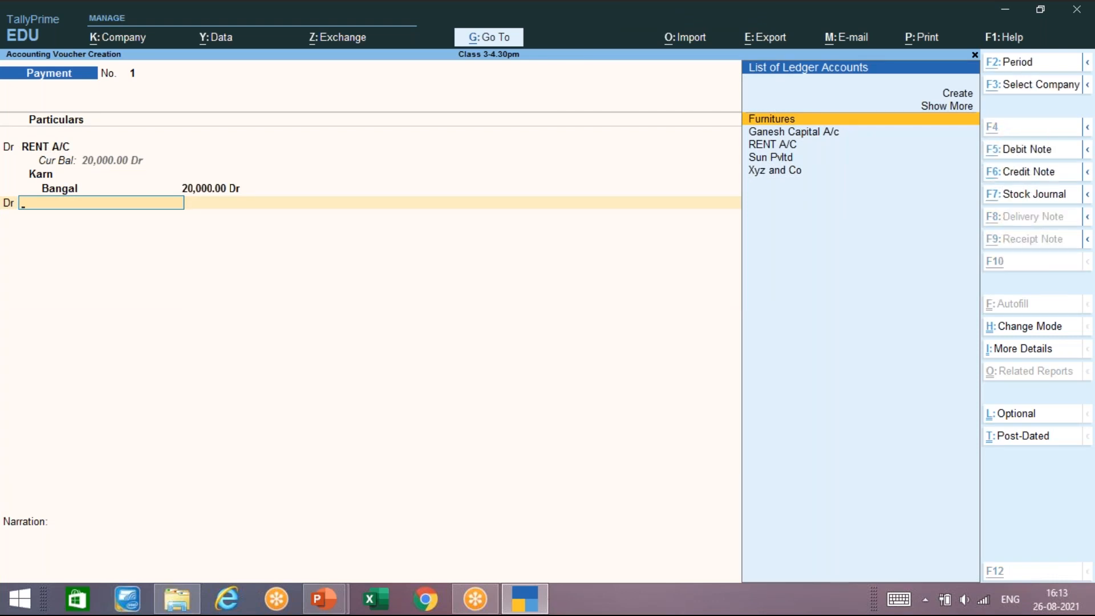
key("alt+c")
type("COMM")
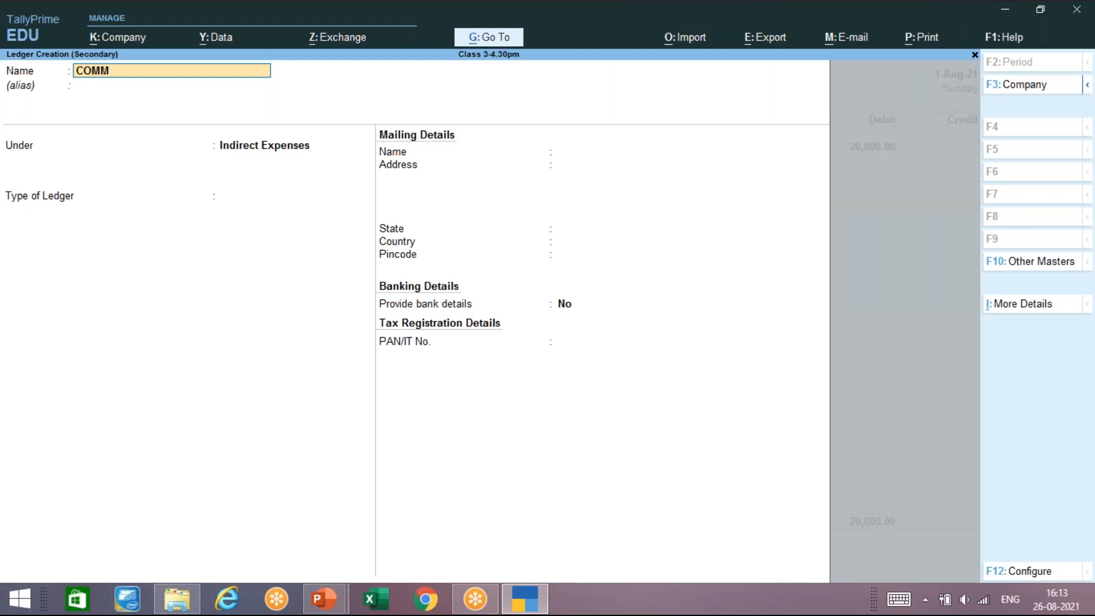
type("ISSION A/C")
key("Return")
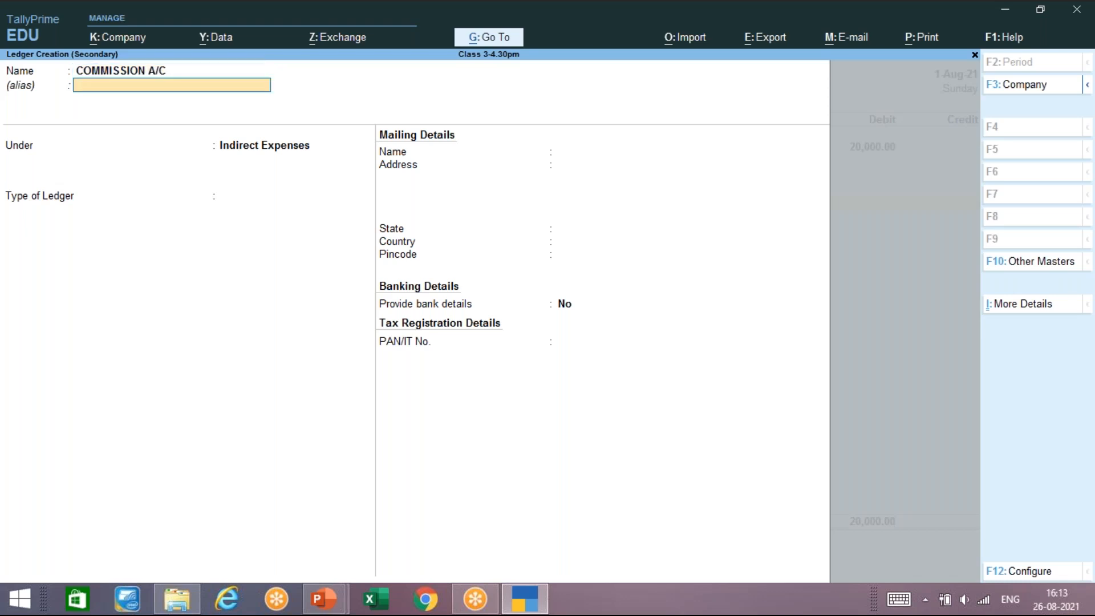
key("Return")
key("Return")
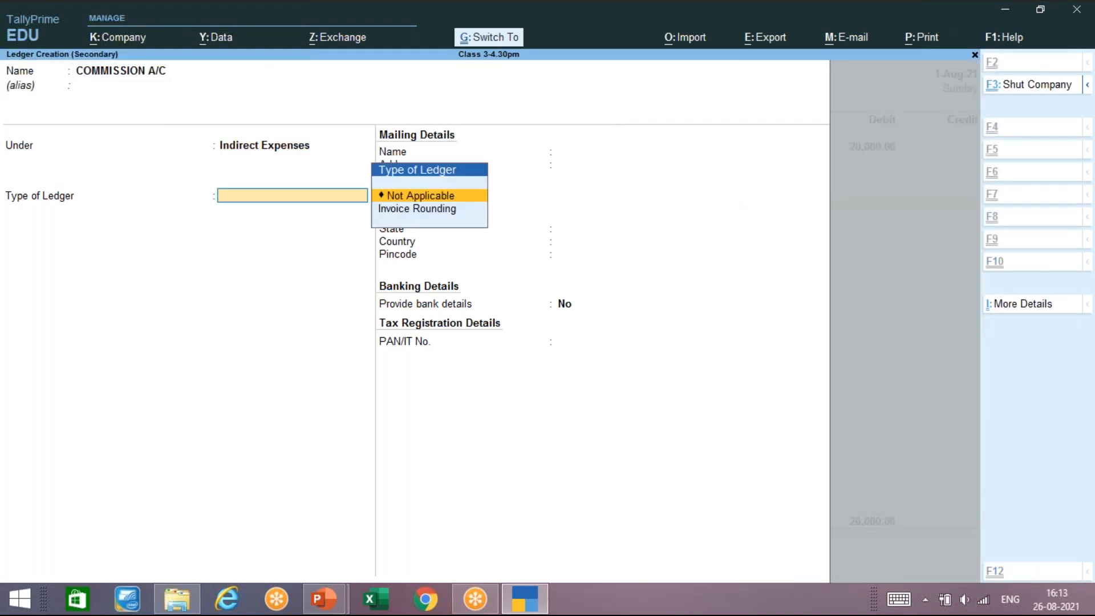
key("ctrl+a")
key("Return")
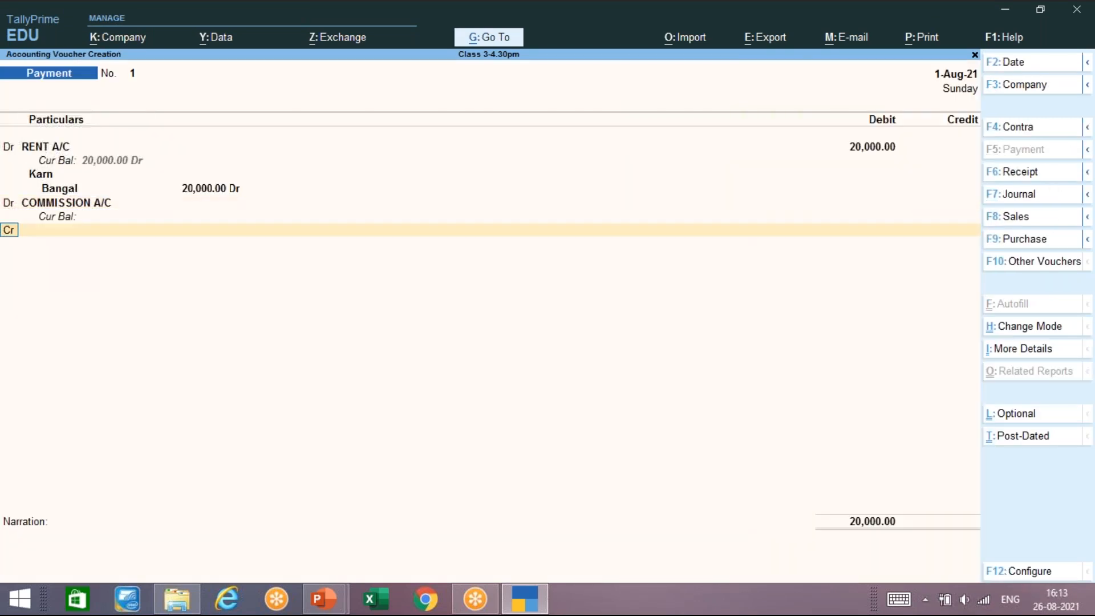
Go back to the COMMISSION A/C line of the payment voucher and debit it with 2,000
key("BackSpace")
key("BackSpace")
key("BackSpace")
key("BackSpace")
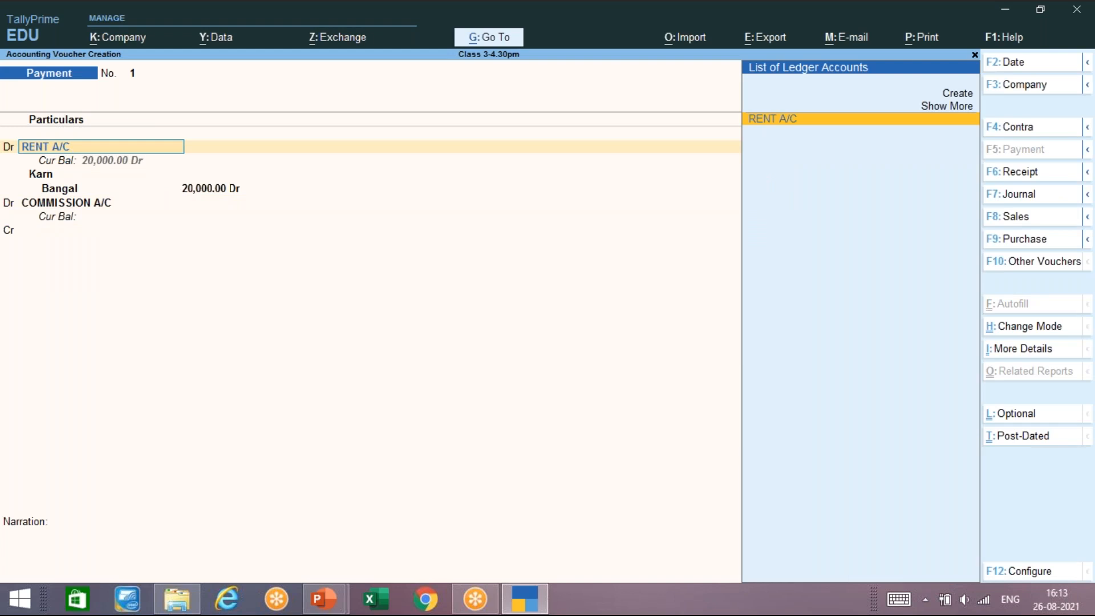
key("Return")
key("Return")
key("Return")
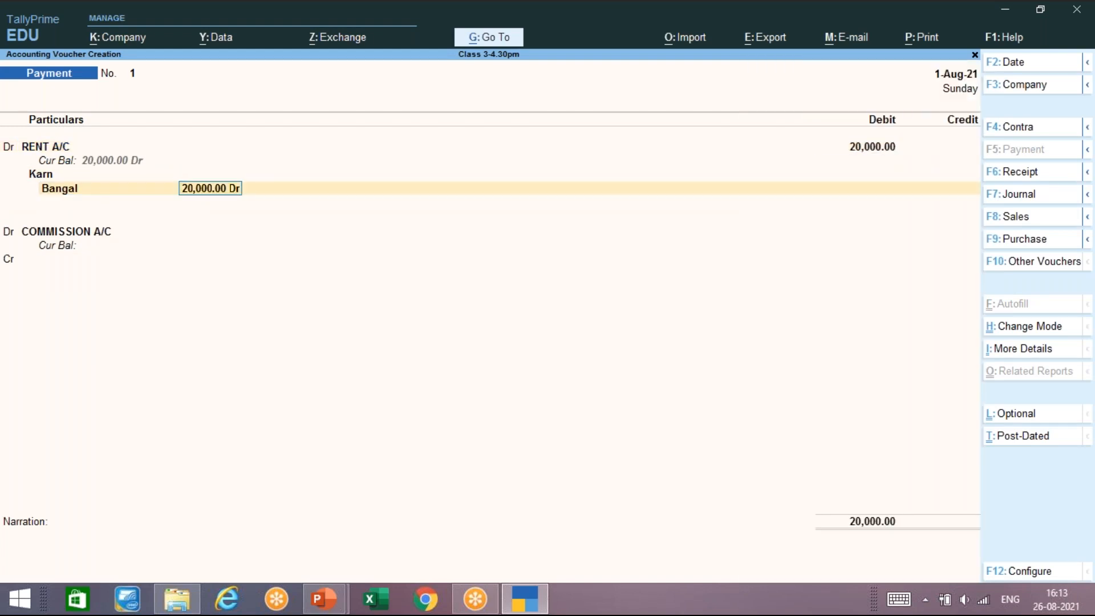
key("Return")
key("Return")
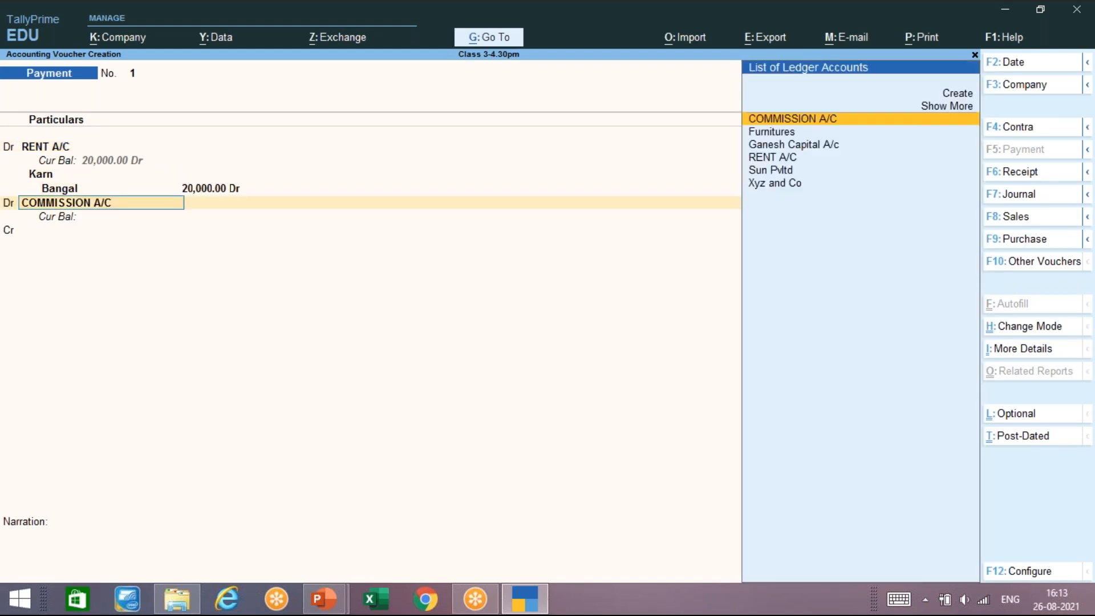
key("Return")
type("2000")
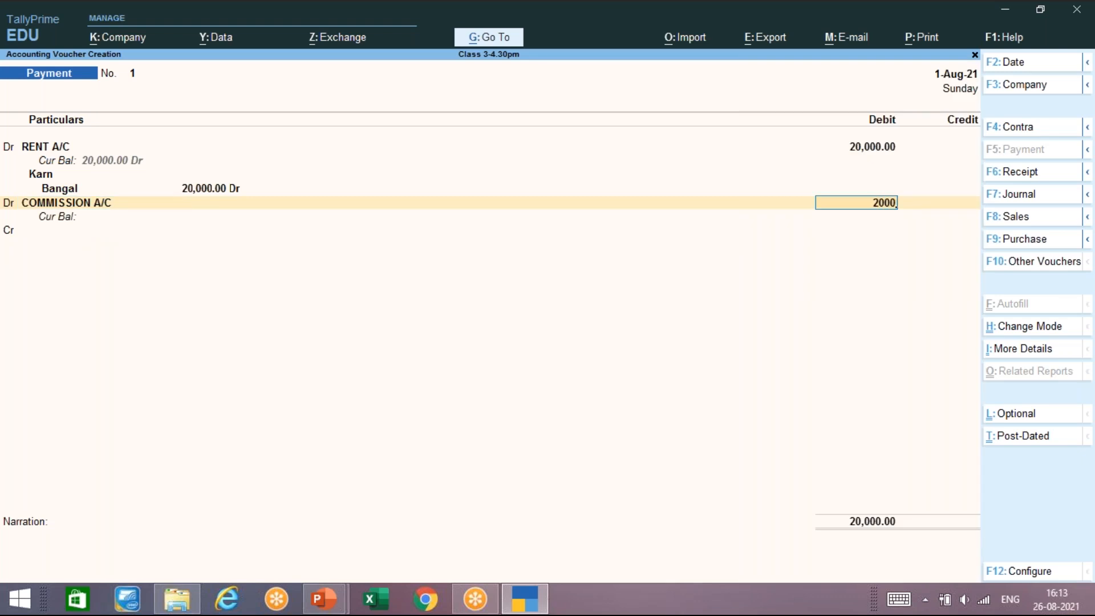
key("Return")
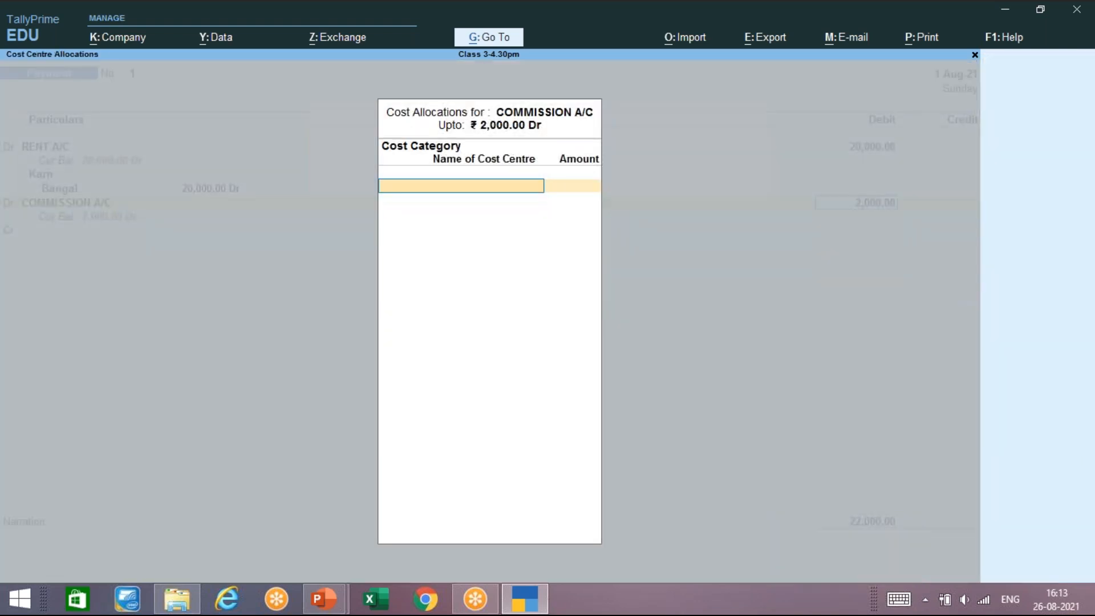
Allocate the full 2,000.00 commission to the Bangal cost centre under the Karn category
key("Return")
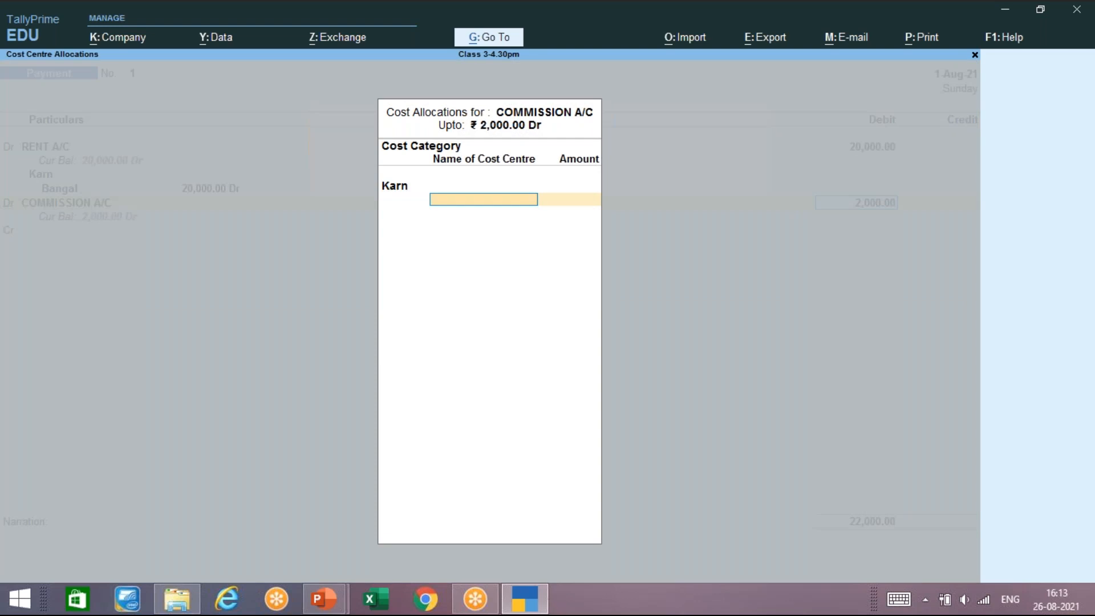
key("Return")
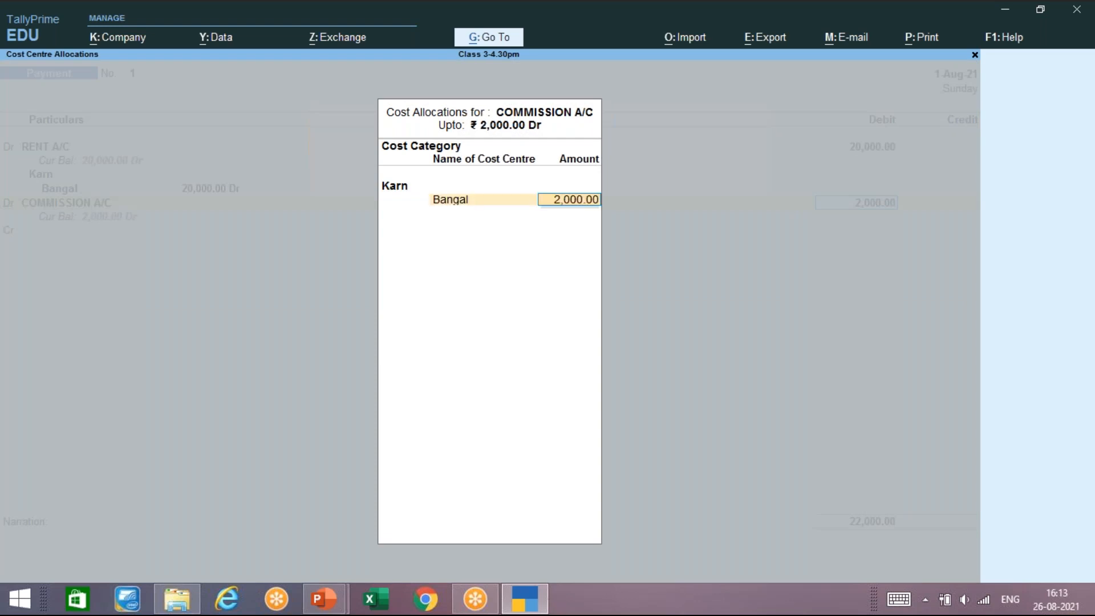
key("Return")
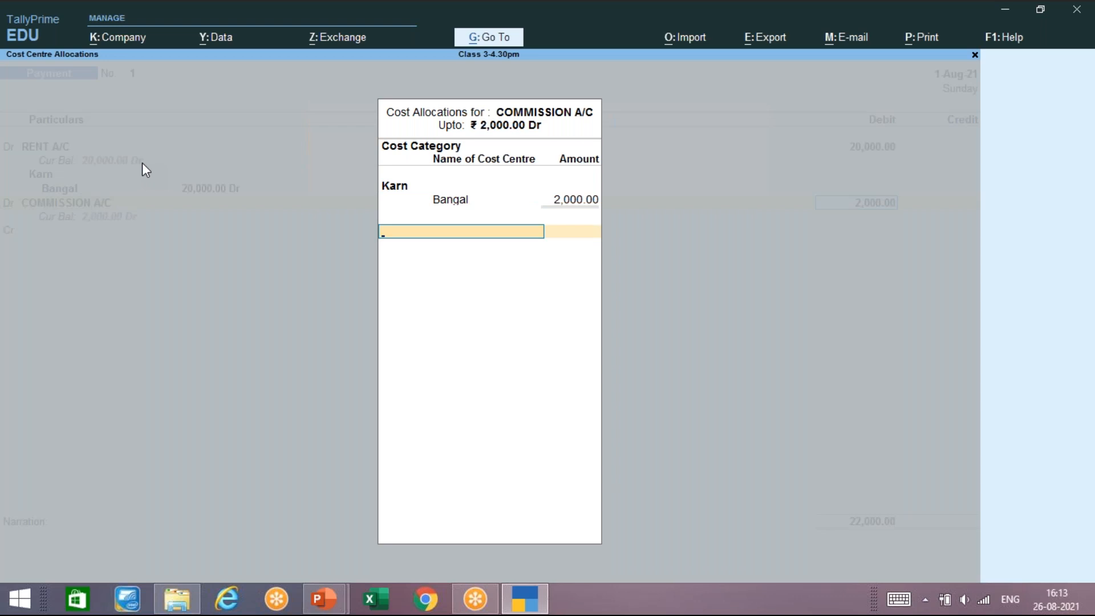
key("Return")
Credit Cash with 22,000.00 and set the voucher date to 1-4
key("Return")
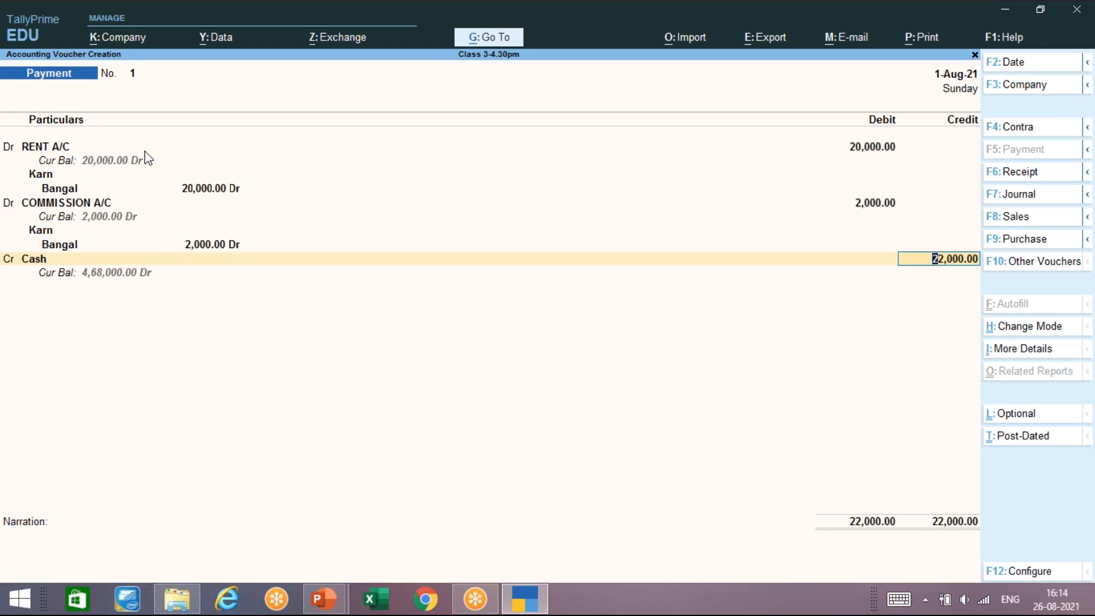
key("F2")
type("1-4")
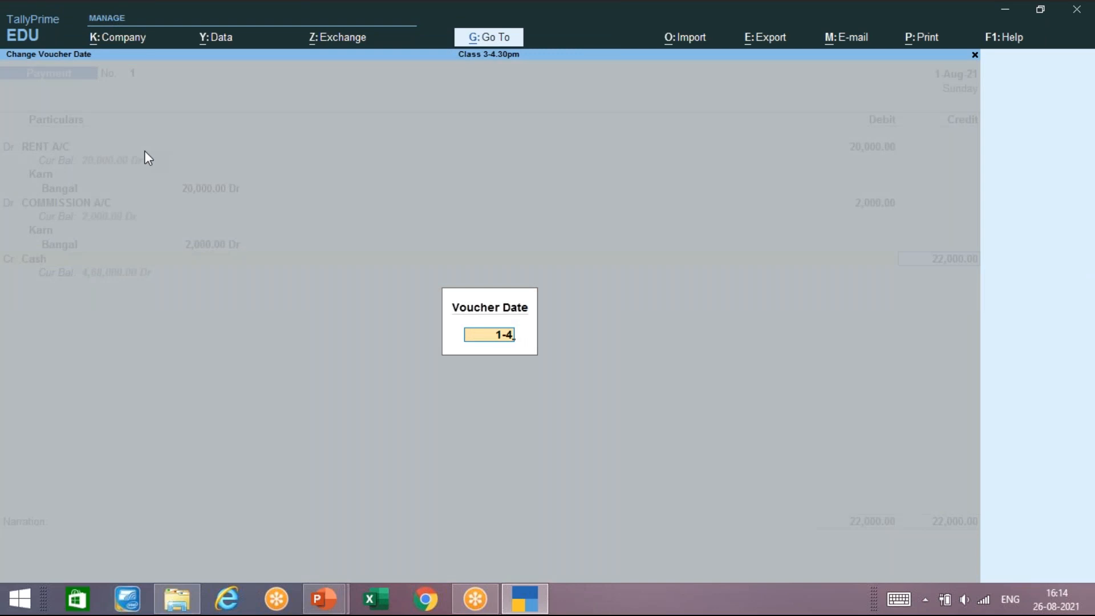
key("Return")
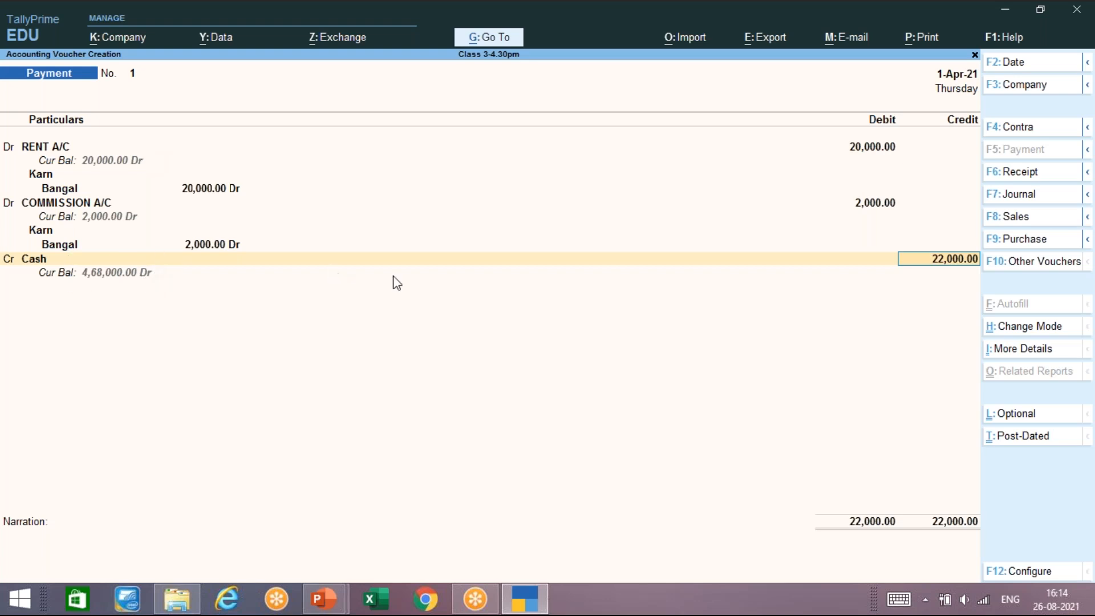
key("Return")
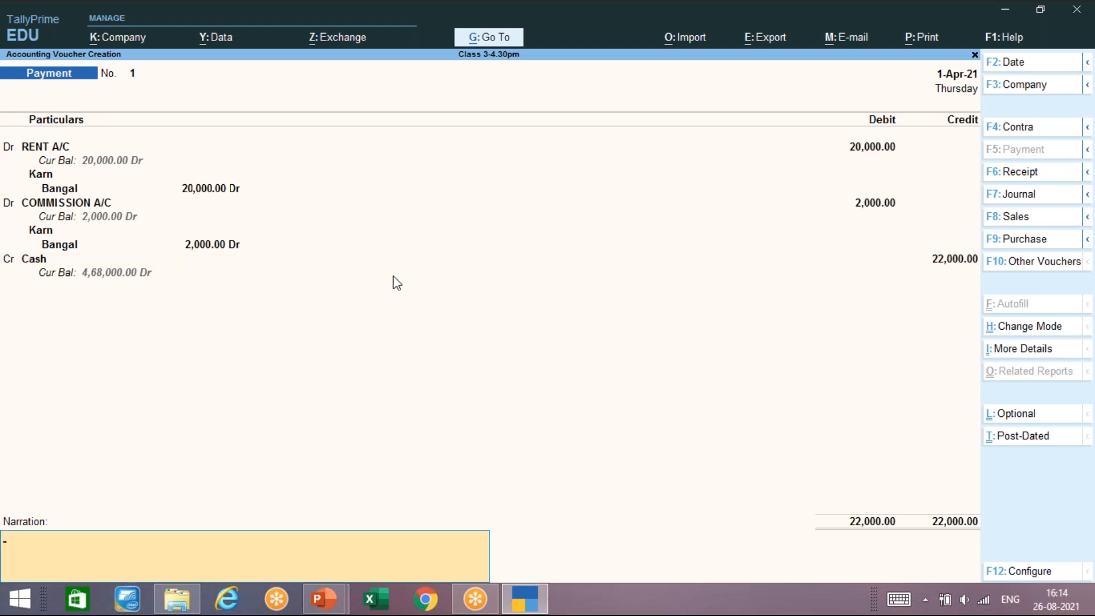
Enter the narration BEING CSH AND COMMISSION PAID and accept the payment voucher
type("BEING CSH AND COMMISSION PAID")
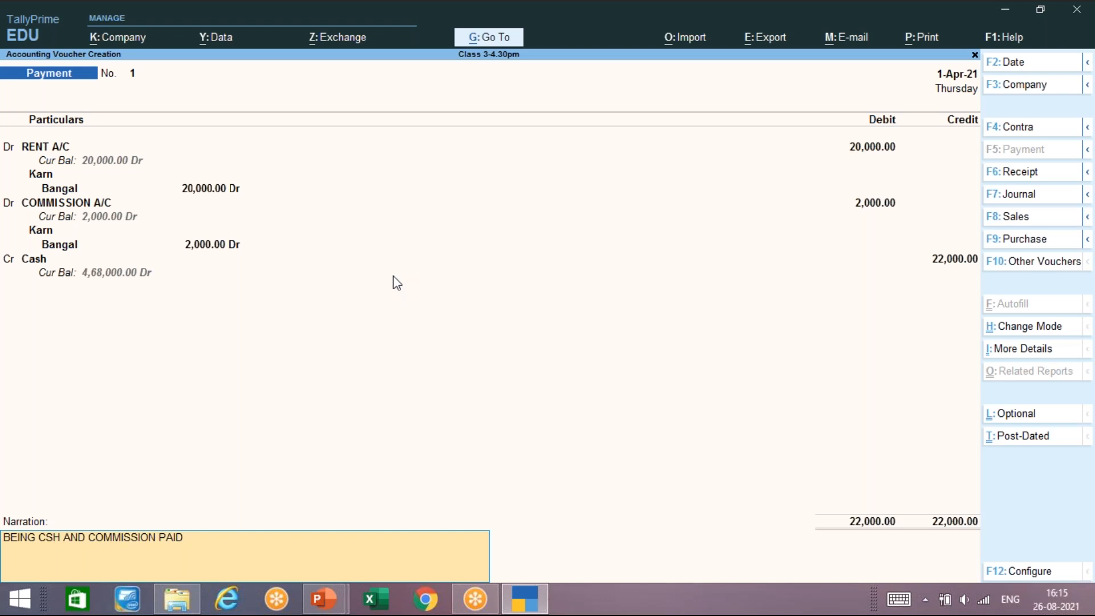
key("XF86AudioLowerVolume")
key("XF86AudioMute")
key("Return")
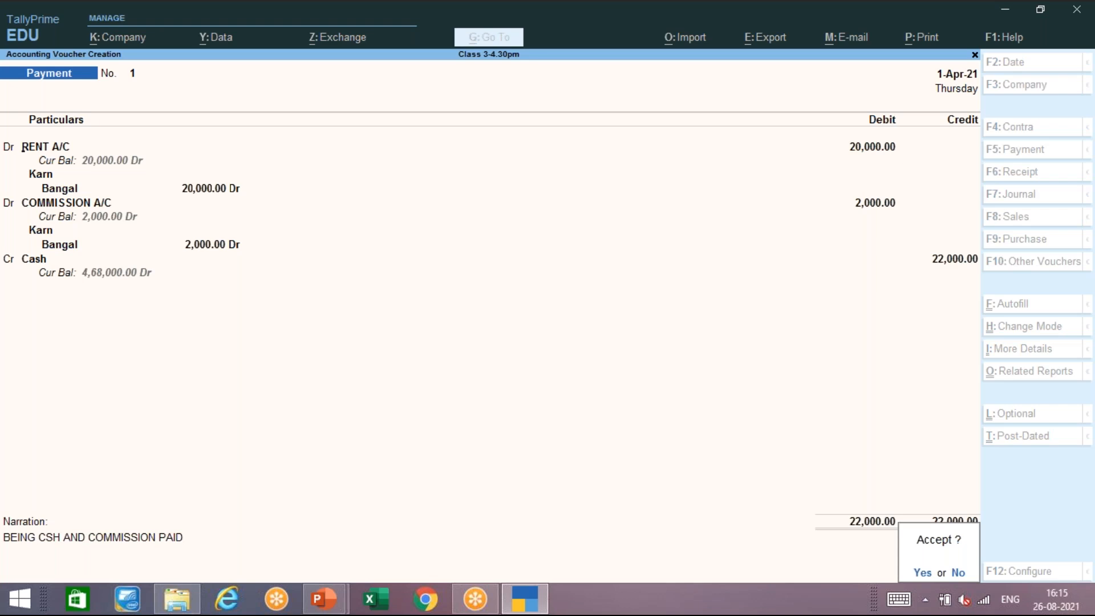
key("Return")
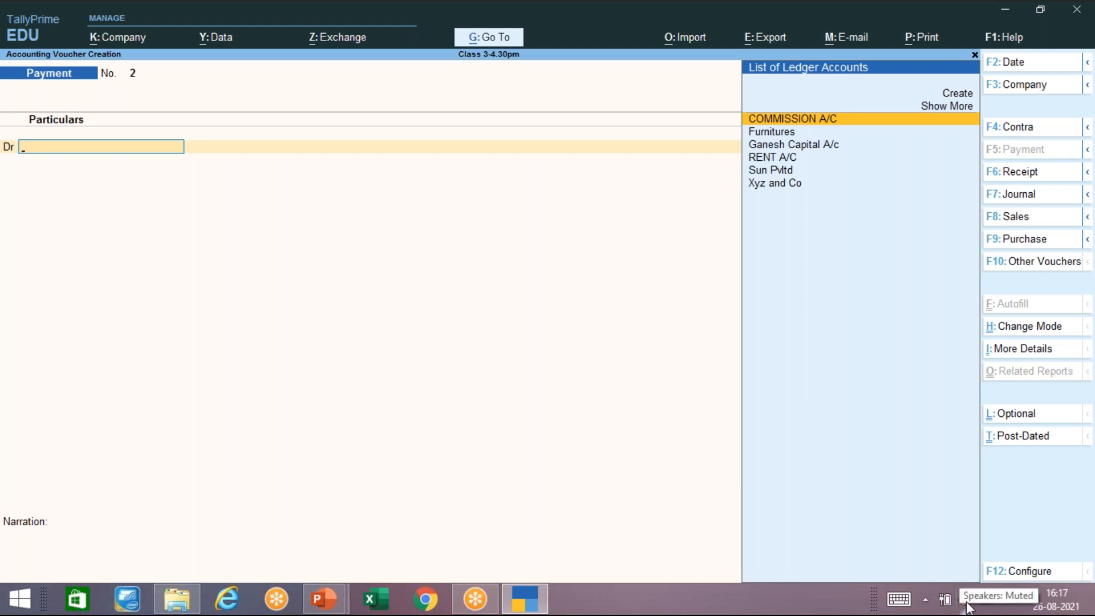
Unmute the computer's speakers and return to the blank payment voucher
left_click(968, 607)
left_click(966, 510)
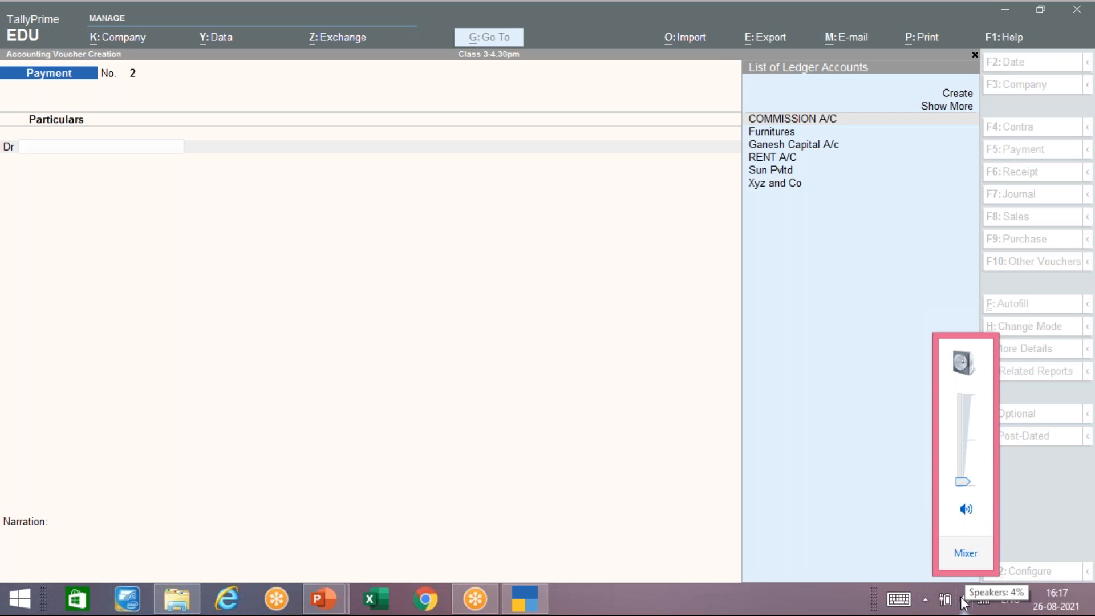
left_click(964, 600)
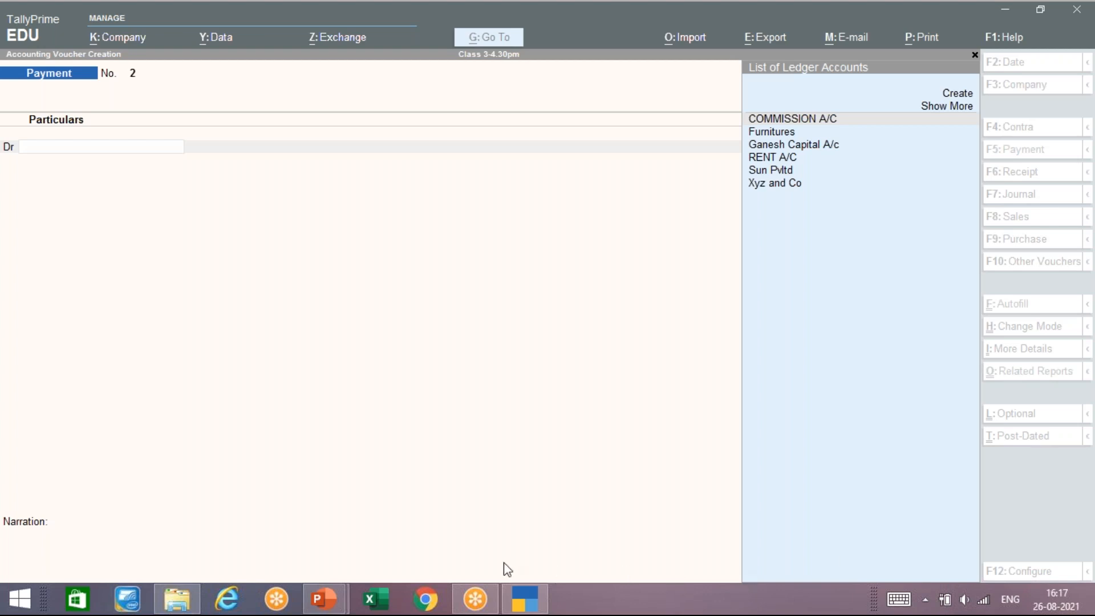
left_click(297, 273)
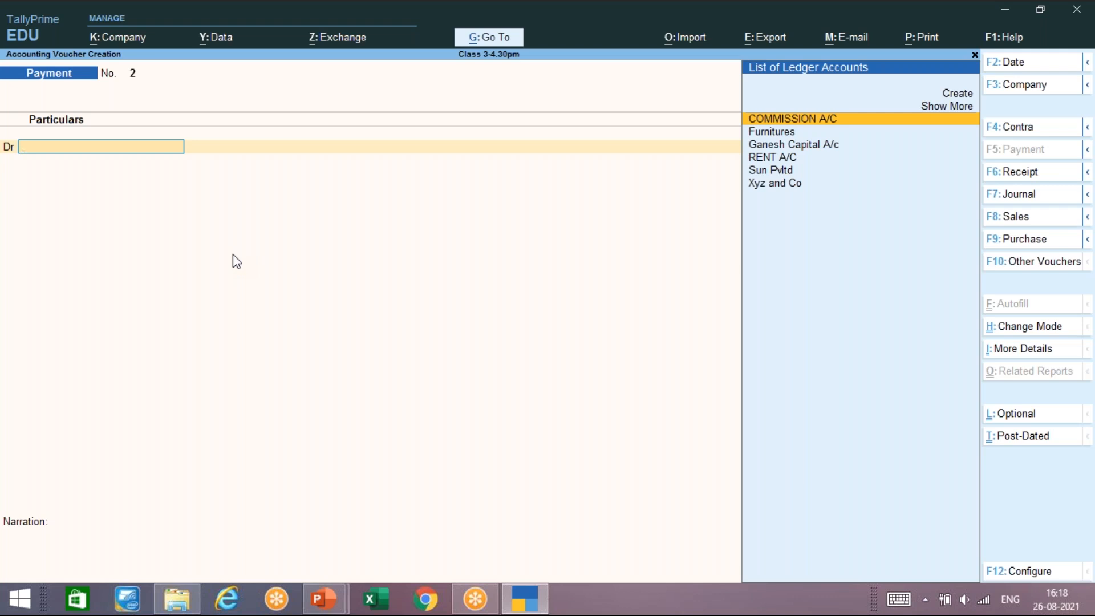
Debit Furnitures with 2,000 in the new payment voucher and choose Cash as the credit ledger
key("Down")
key("Return")
type("2")
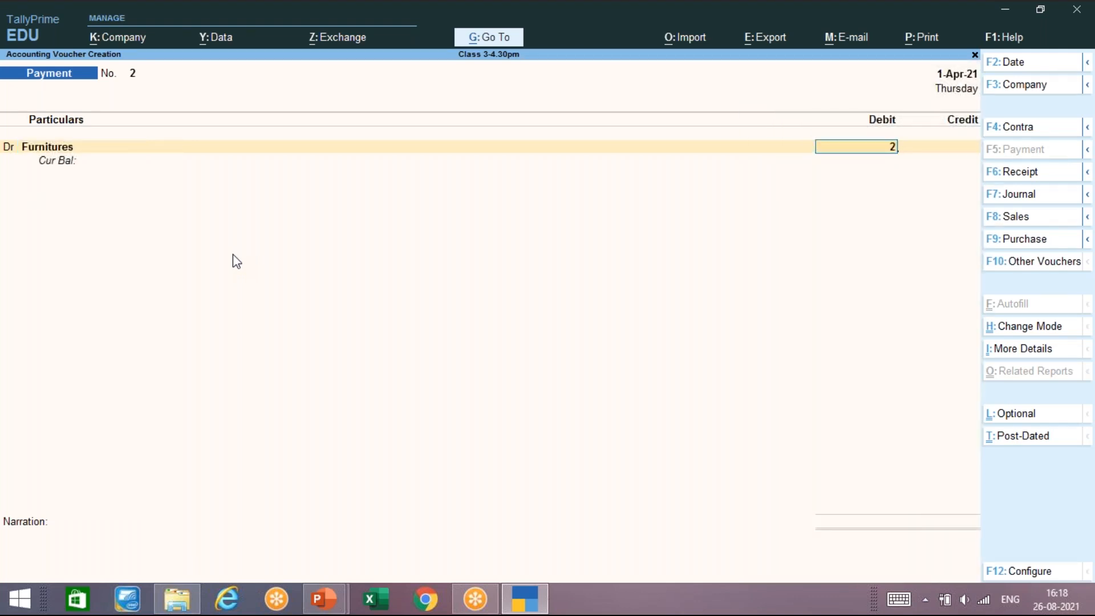
type("000")
key("Return")
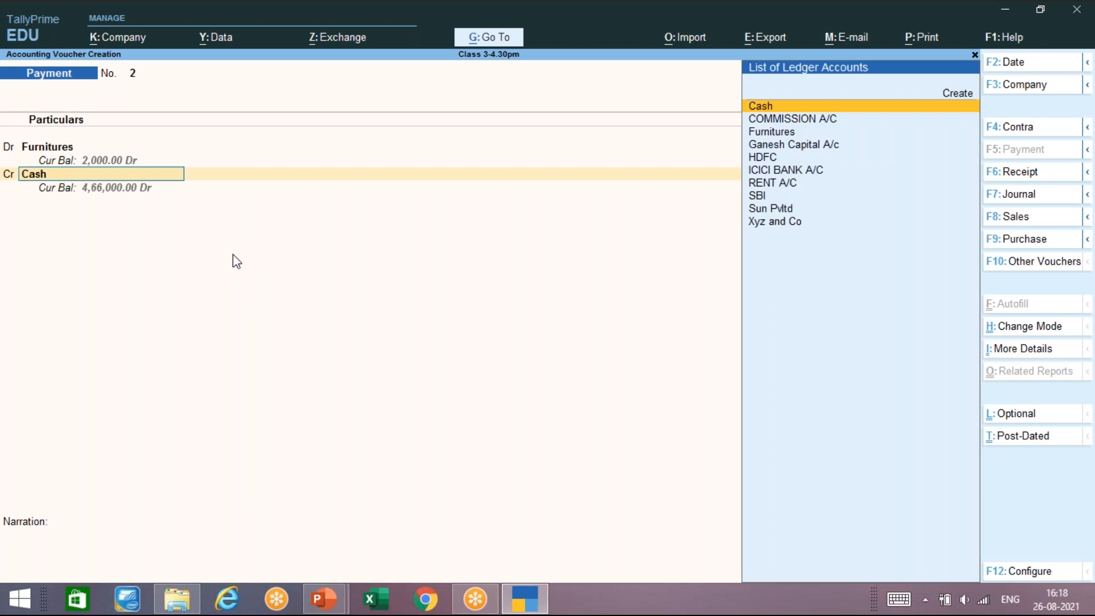
Change the Furnitures debit amount to 20,000
key("Return")
key("Up")
type("2")
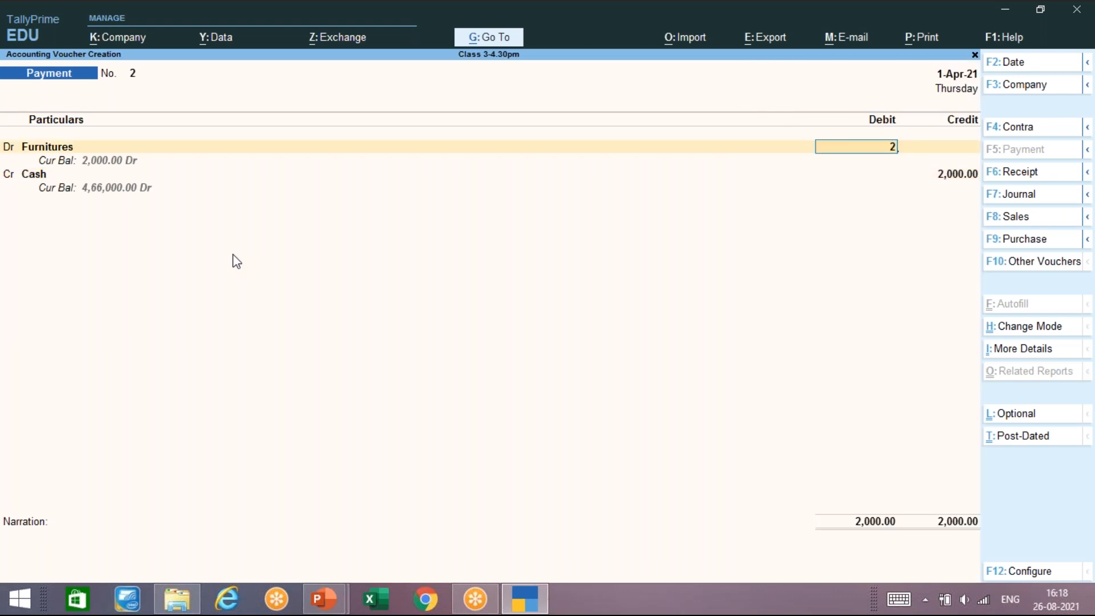
type("0000")
key("Return")
Set the Cash credit amount to 2,000, leaving the balance for a second credit line
key("Return")
key("Return")
key("BackSpace")
type("200")
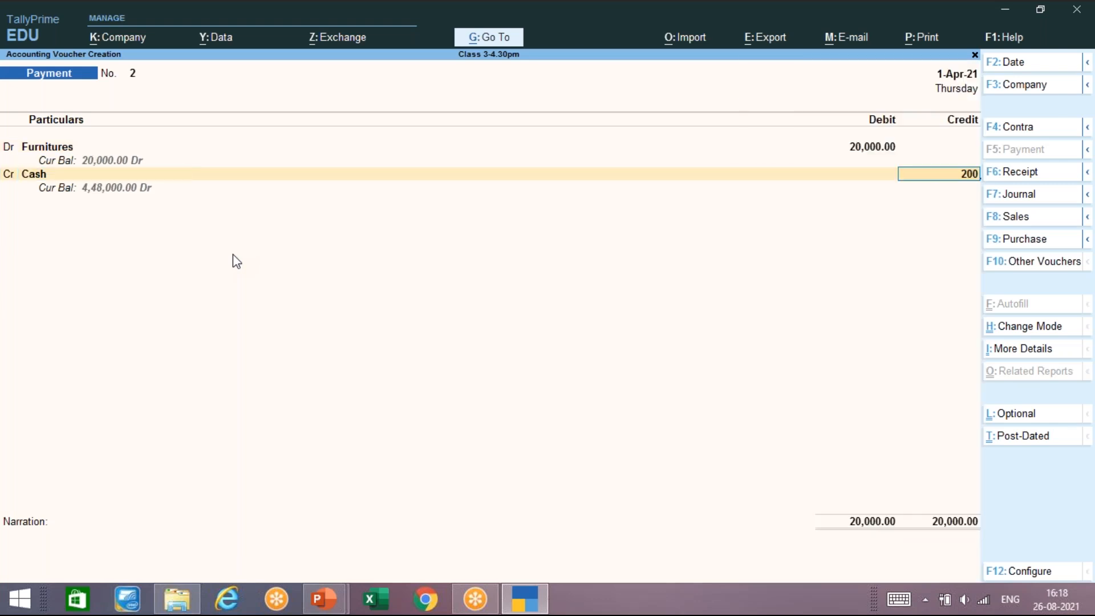
type("0")
key("Return")
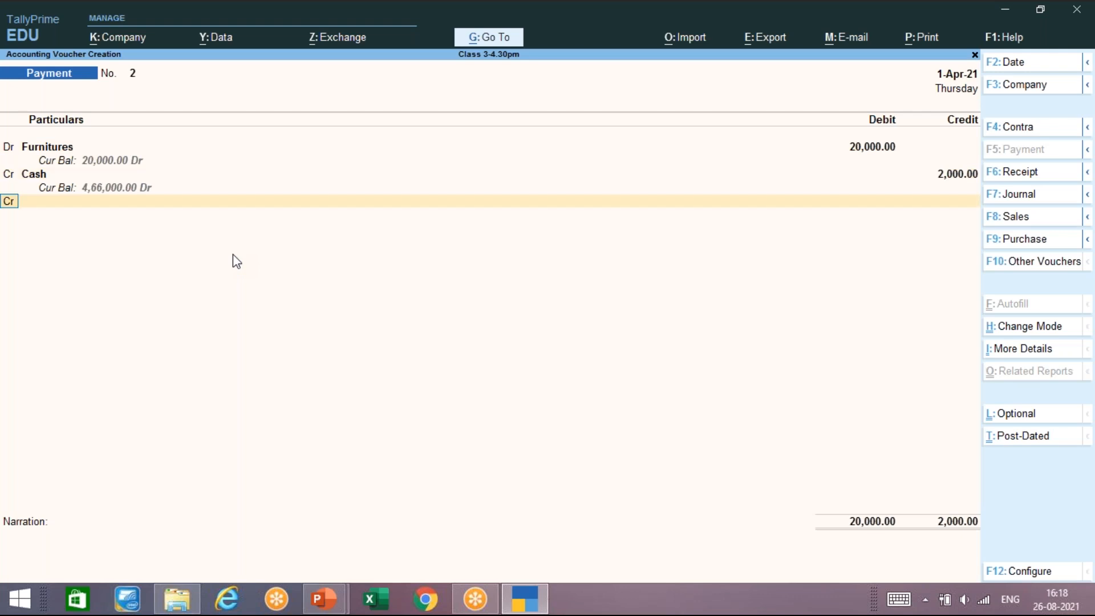
Create the ledger KARNATAKA BANK A/C without an alias under Bank Accounts and save it for the second credit line
key("alt")
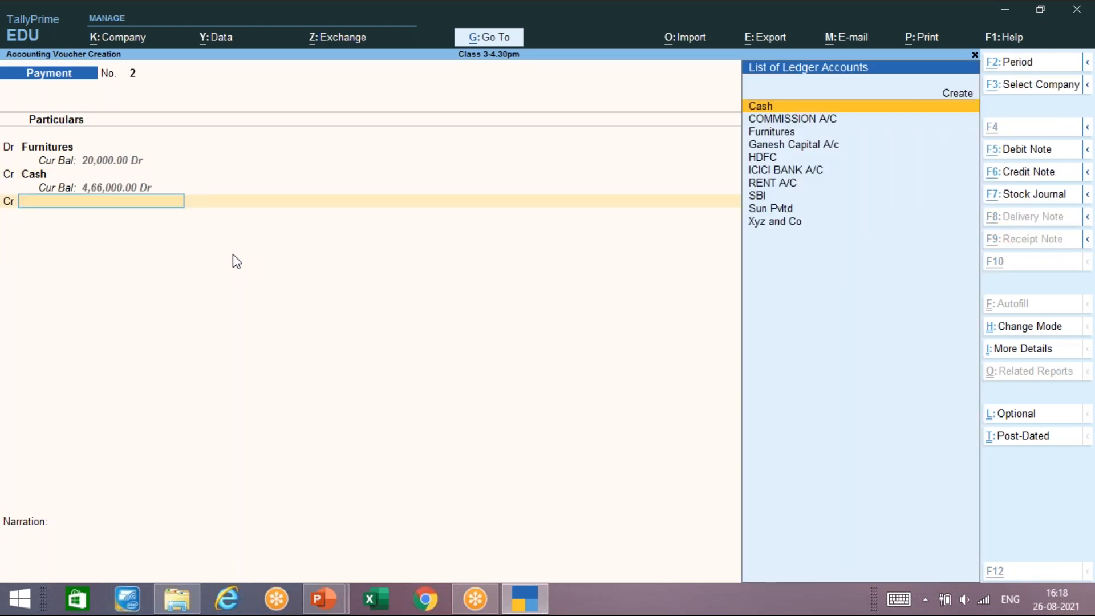
key("alt+c")
type("KARNATA")
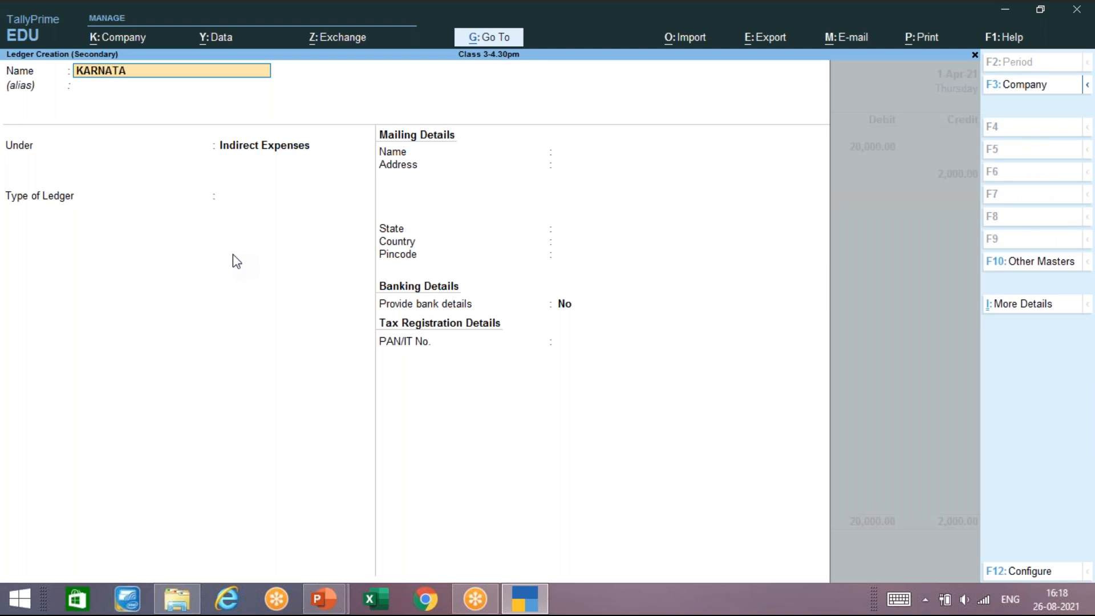
type("KA BANK A/C")
key("Return")
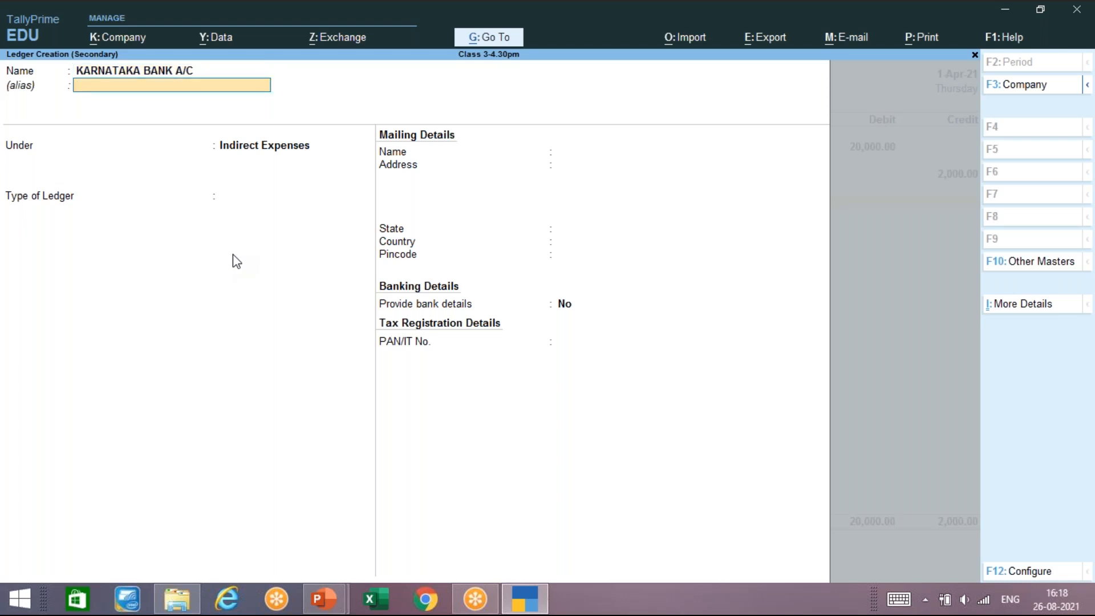
key("Return")
type("BAN")
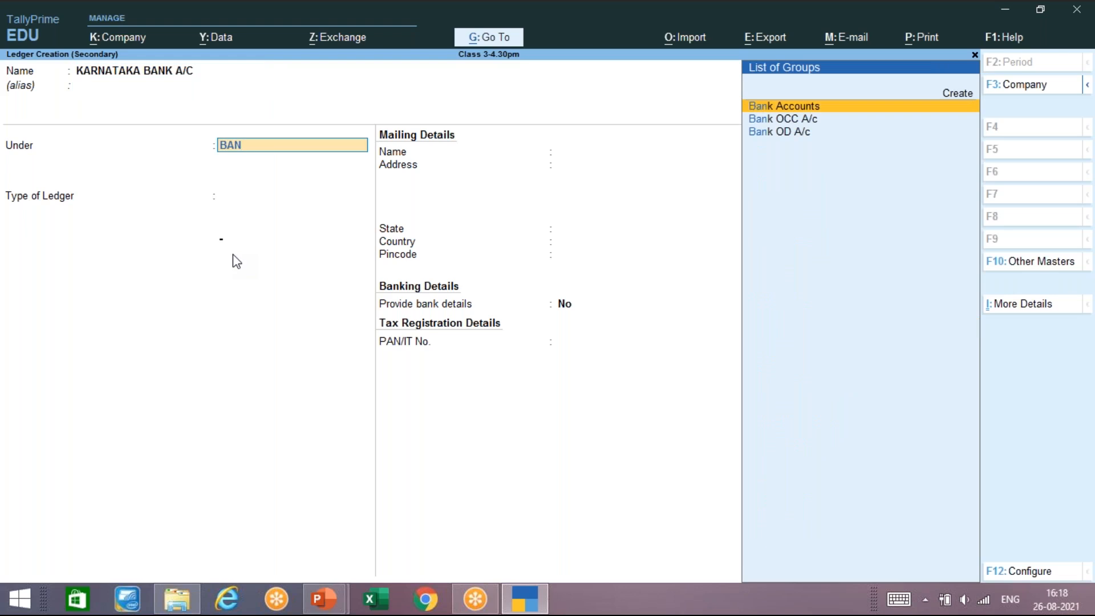
key("Return")
key("ctrl+a")
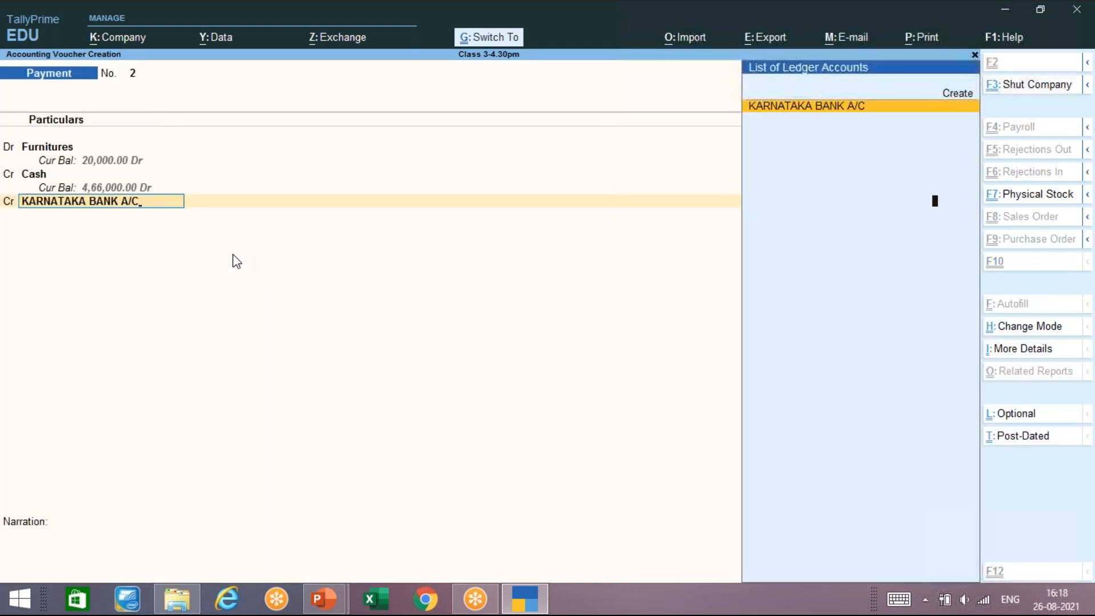
Credit KARNATAKA BANK A/C with 18,000 and accept the cheque bank allocation for Furnitures
key("Return")
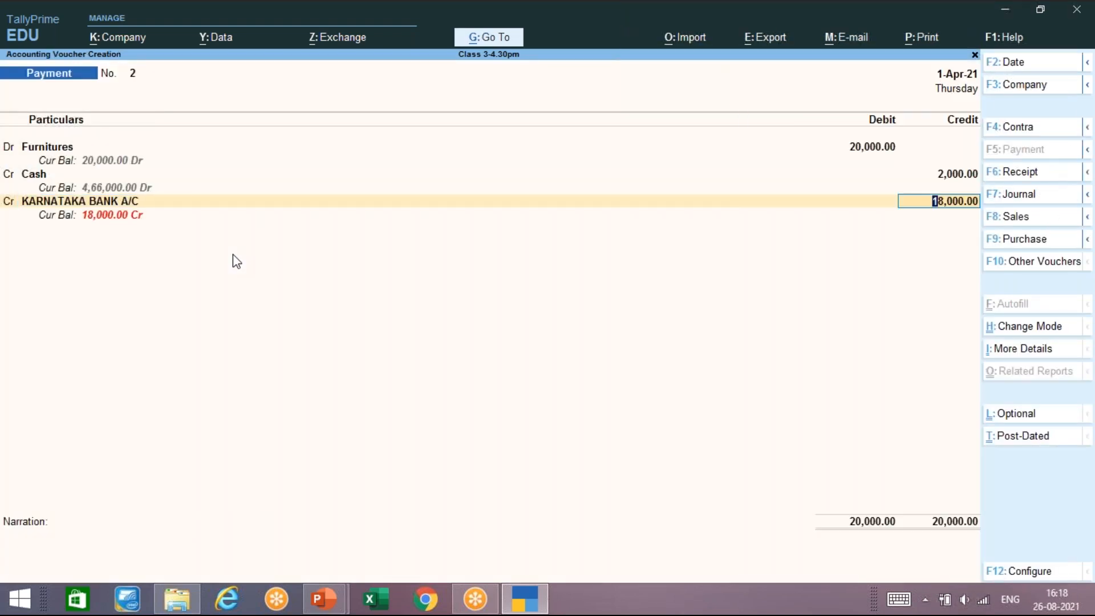
key("Return")
key("Return")
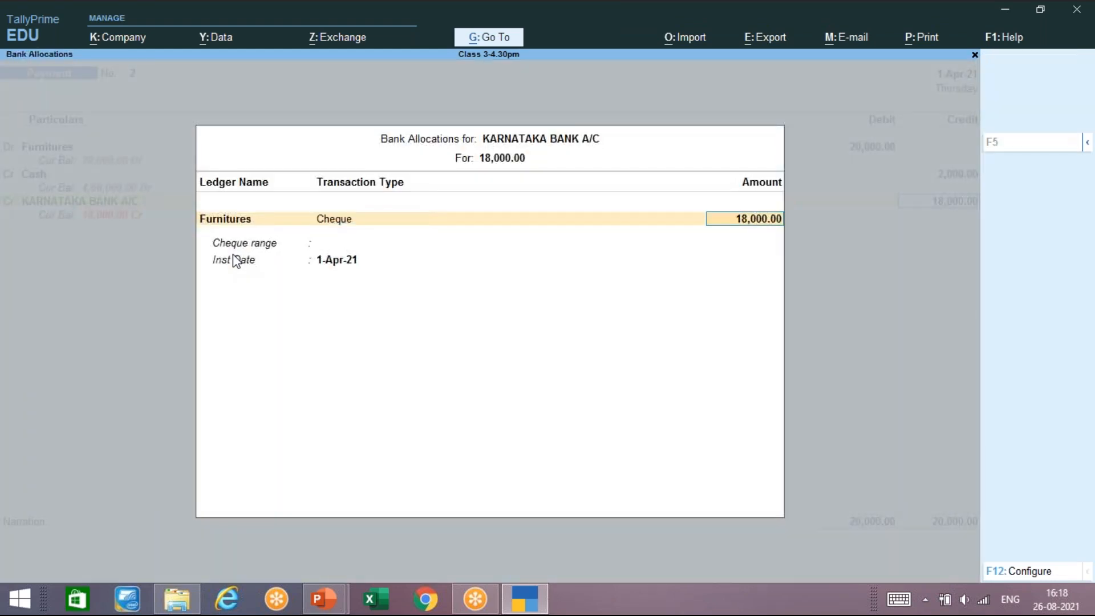
key("Return")
key("Return")
Enter the narration "BEING FURNITURE PURSHASED" and save the furniture payment voucher
type("BEING FURNITURE")
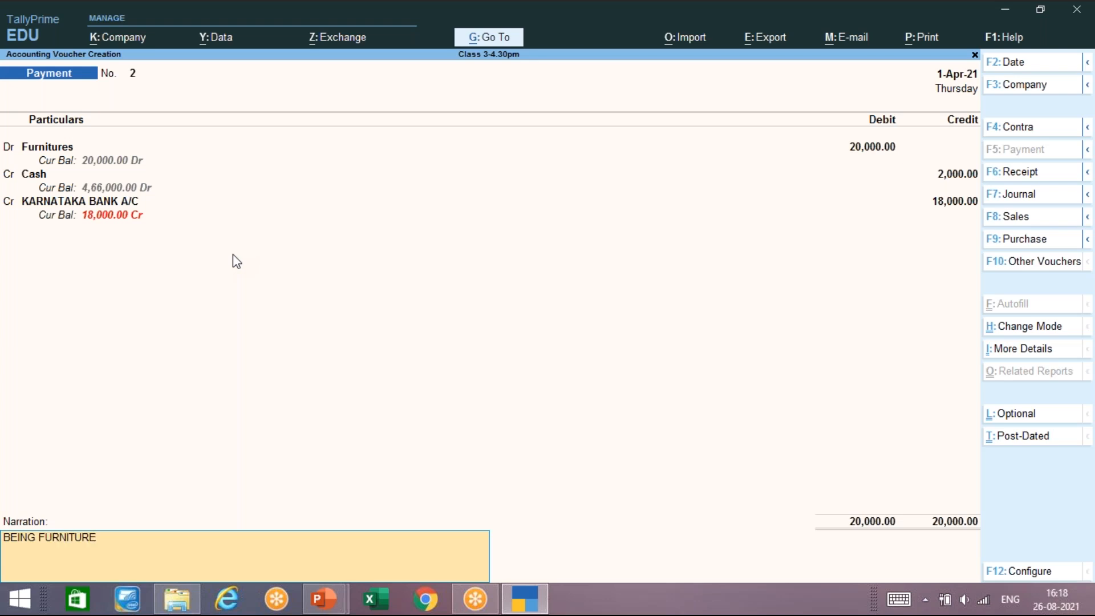
type(" PURSHASED")
key("Return")
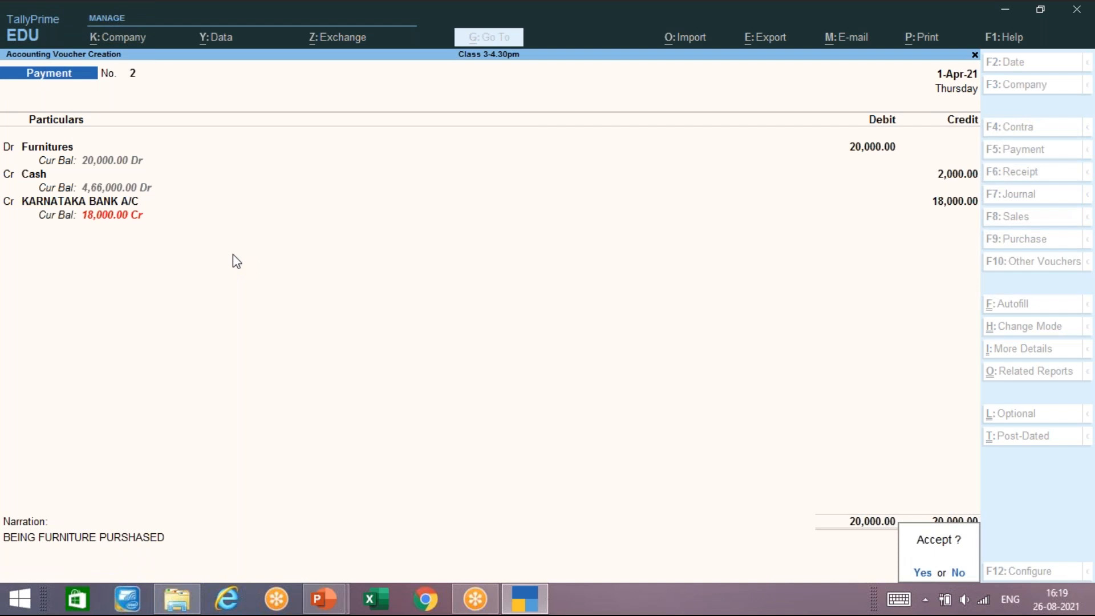
key("y")
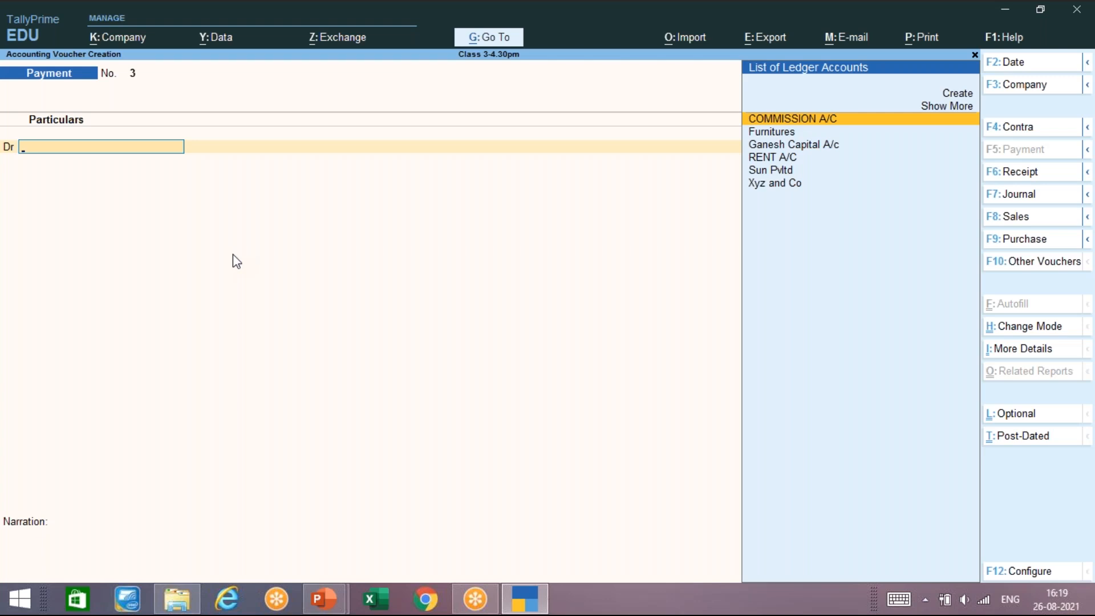
Quit voucher creation and open the RENT A/C payment voucher from the Day Book for alteration
key("Escape")
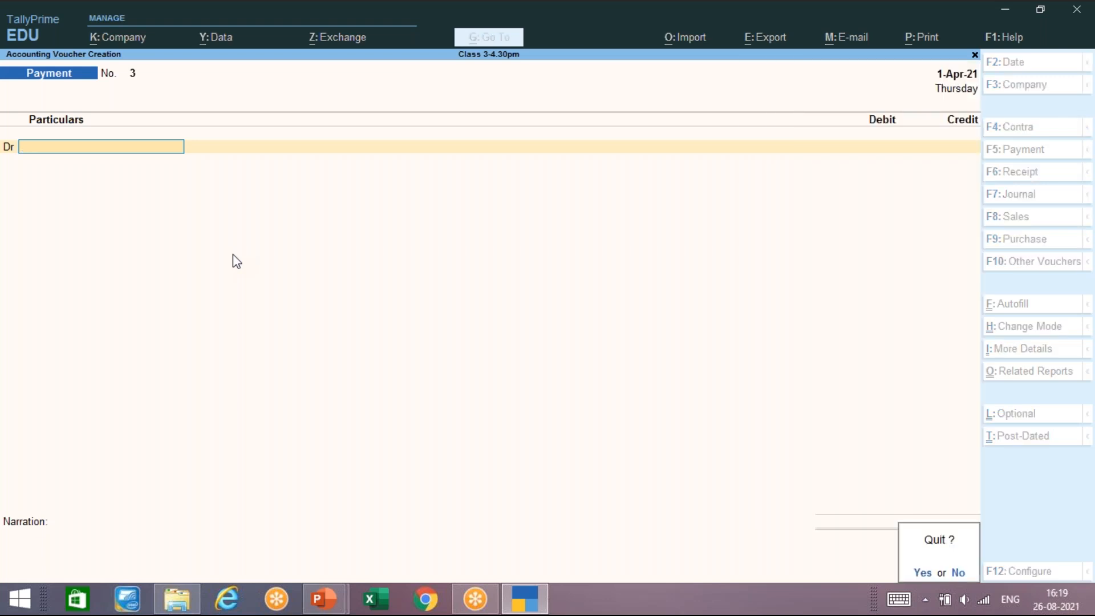
key("Return")
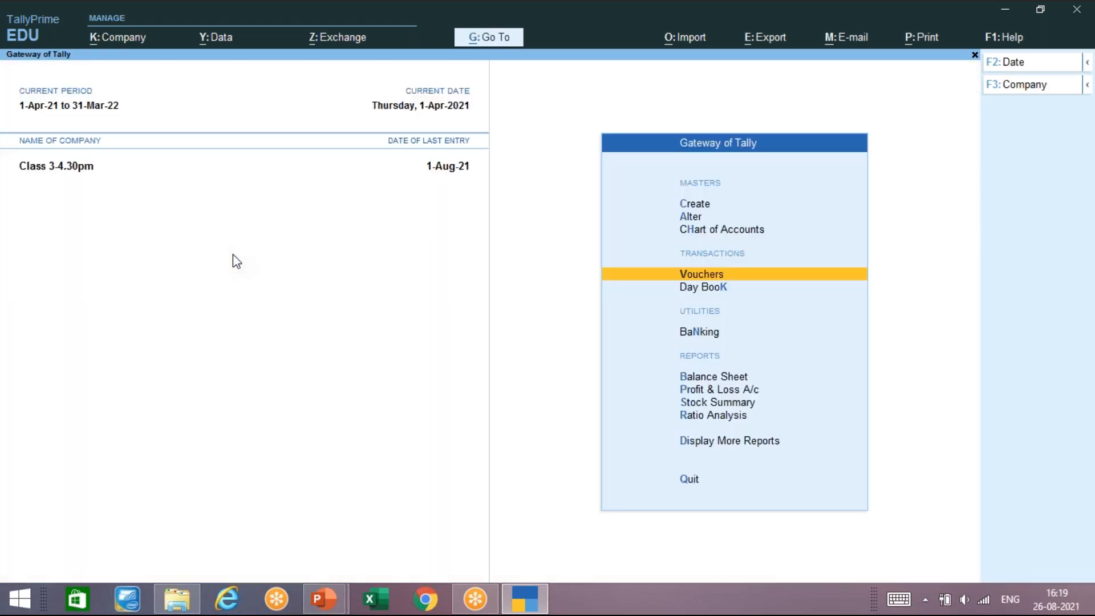
key("Down")
key("Return")
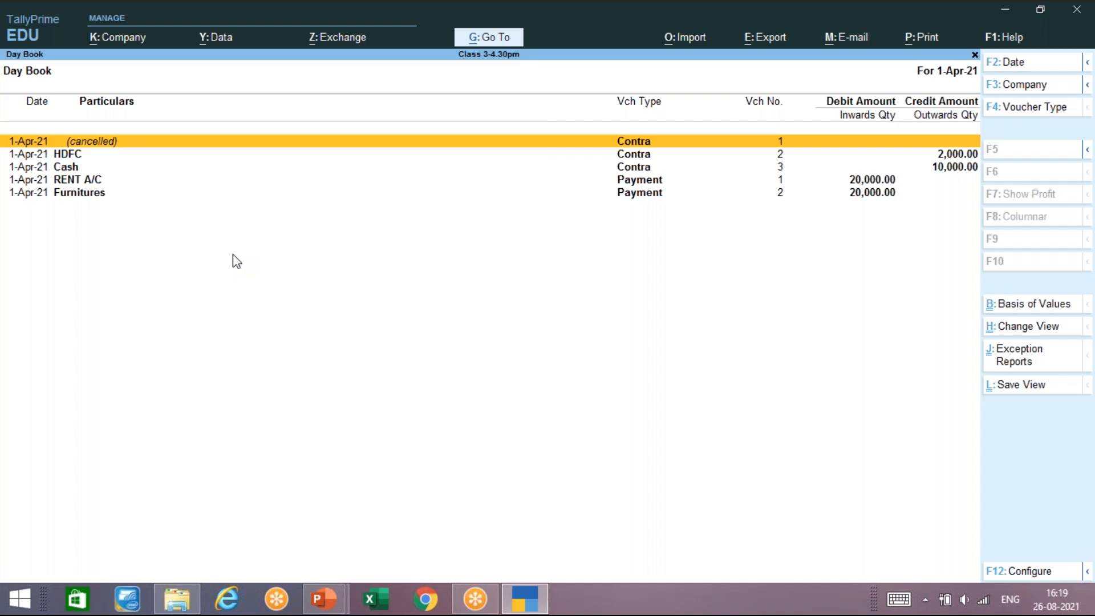
key("Down")
key("Down")
key("Down")
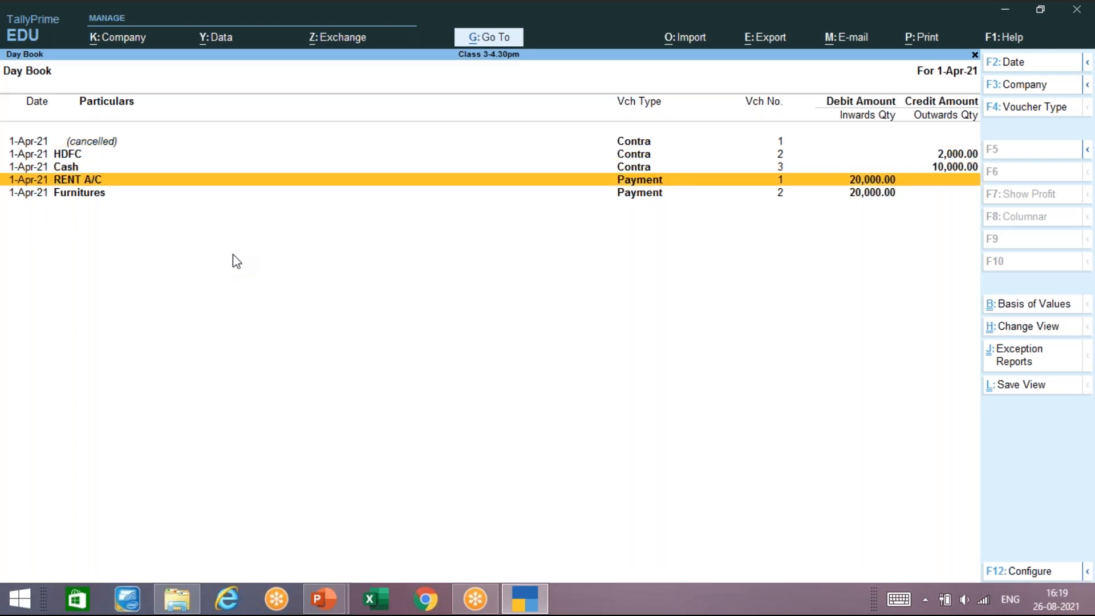
key("Return")
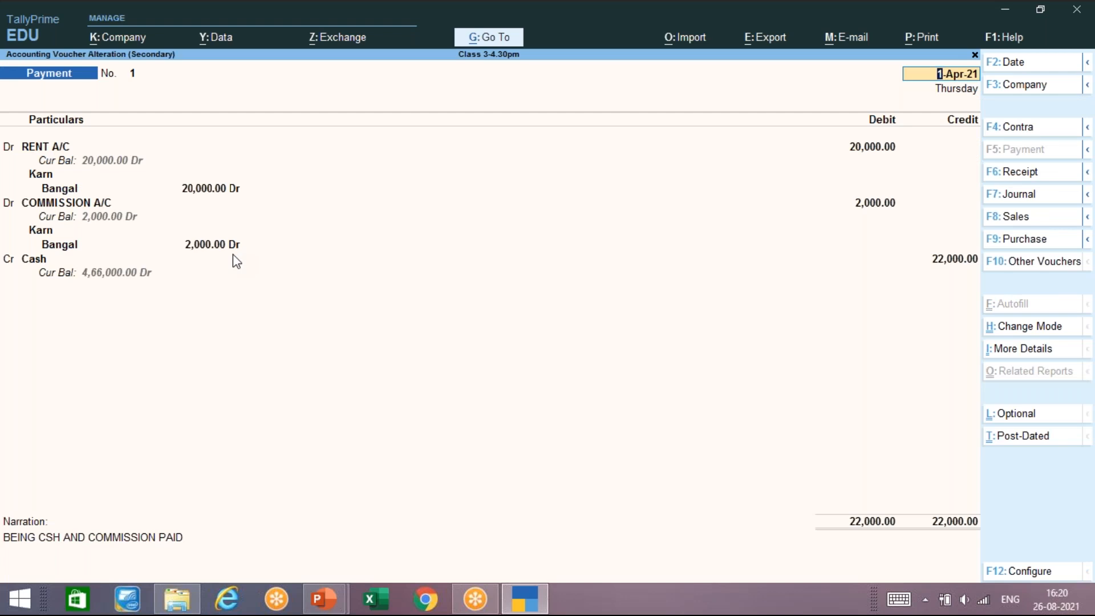
Change the rent and commission payment voucher's date to 1-Aug-21 and save the voucher
key("F2")
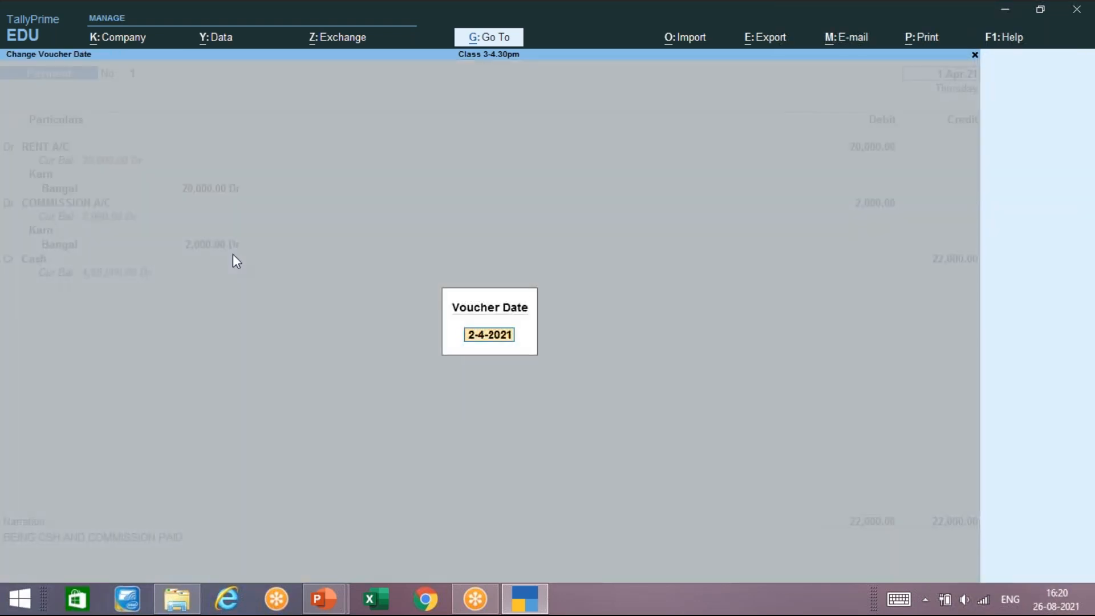
type("1-8")
key("Return")
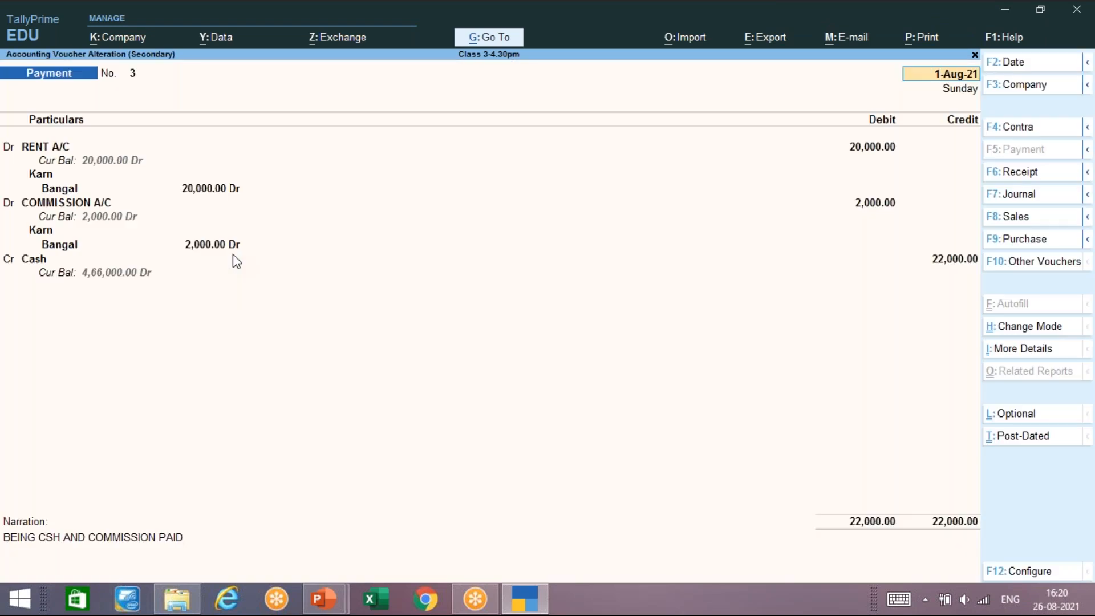
key("ctrl")
key("ctrl+a")
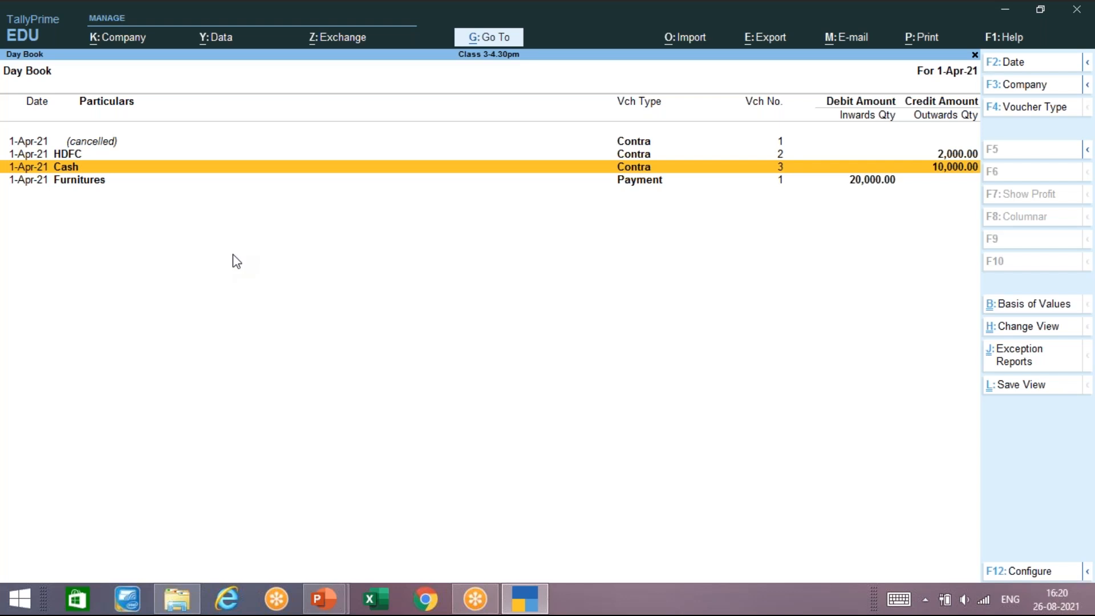
Set the Day Book date to 1-Aug-21 to view the vouchers entered on that day
key("F2")
type("1/8")
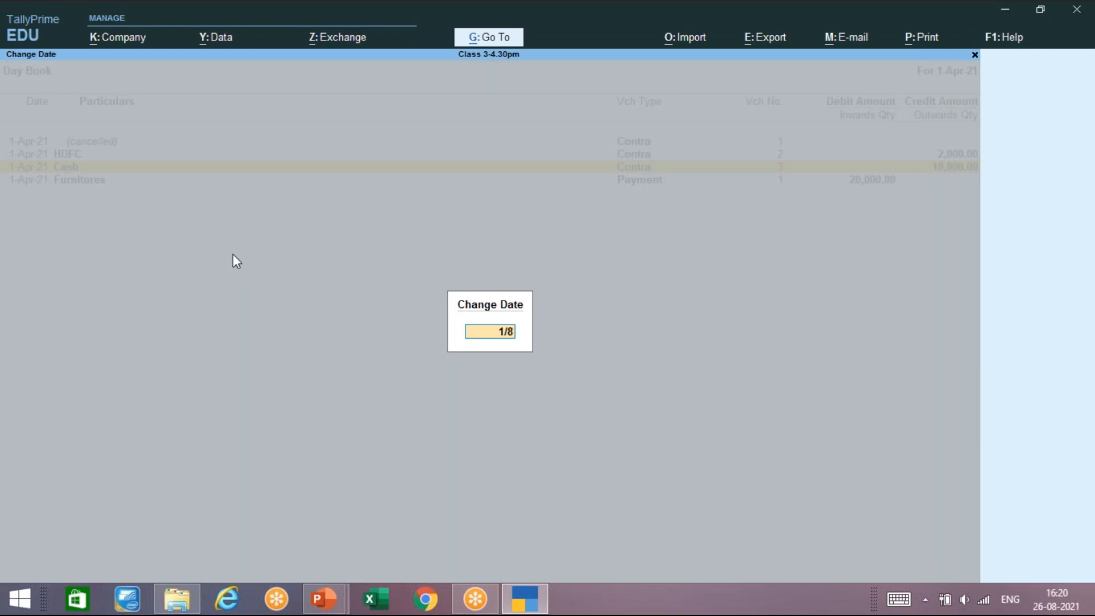
key("Return")
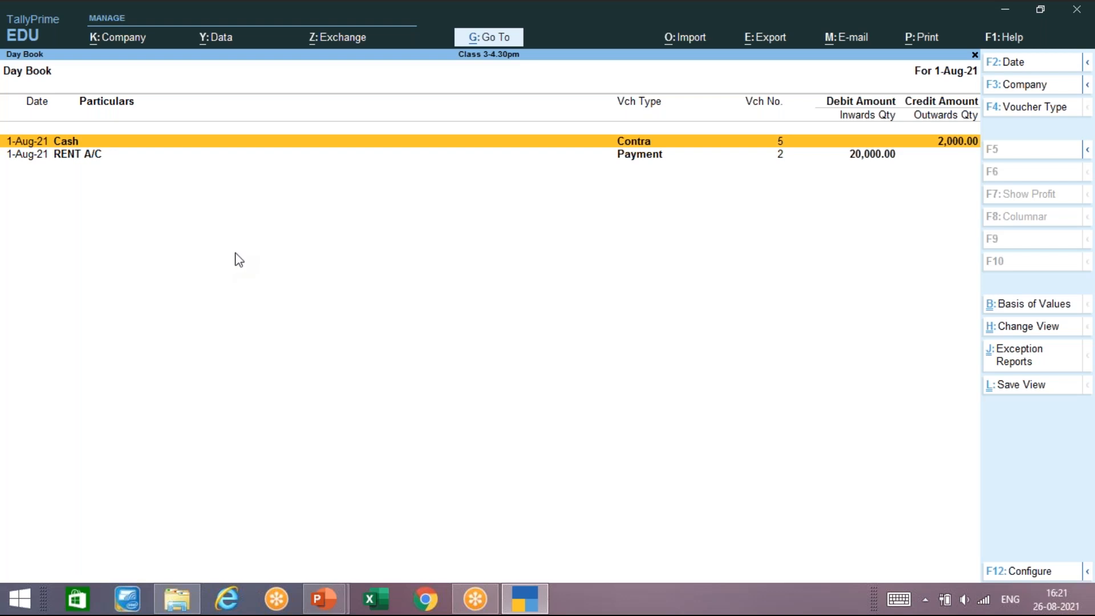
Switch to the PowerPoint notes and go back to the Contra voucher slide with the numbered deposit, withdrawal and transfer exercises
mouse_move(1092, 7)
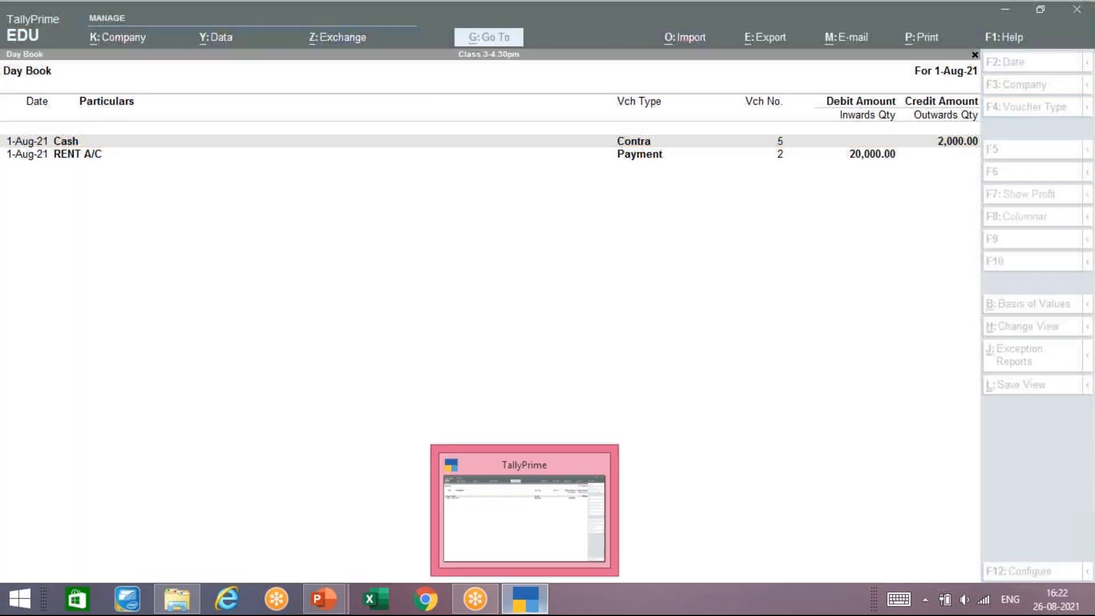
left_click(324, 599)
key("Up")
key("Up")
key("Up")
key("Up")
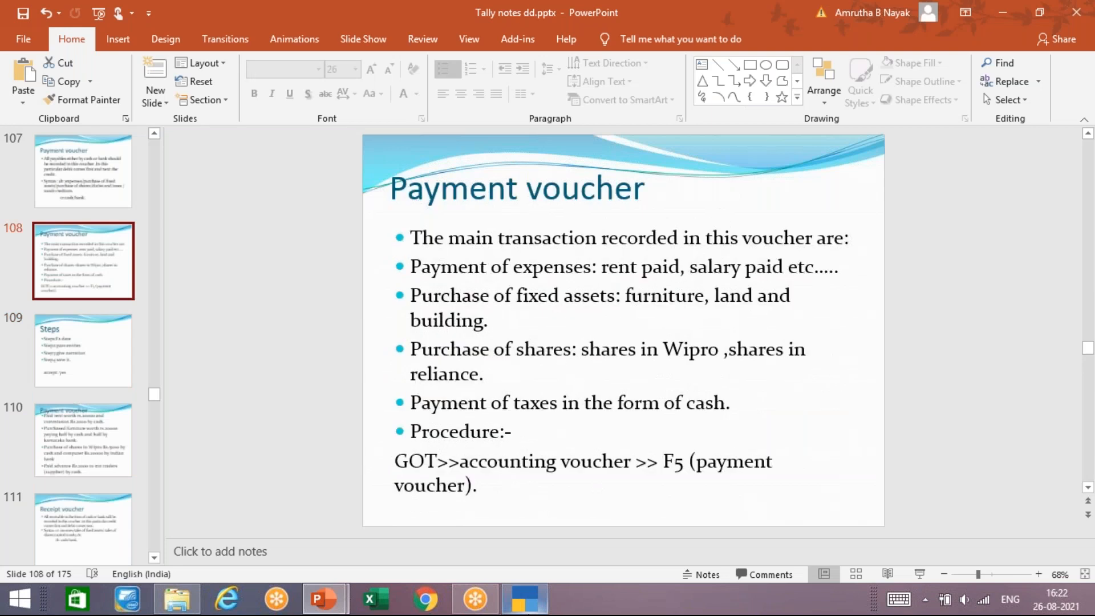
key("Up")
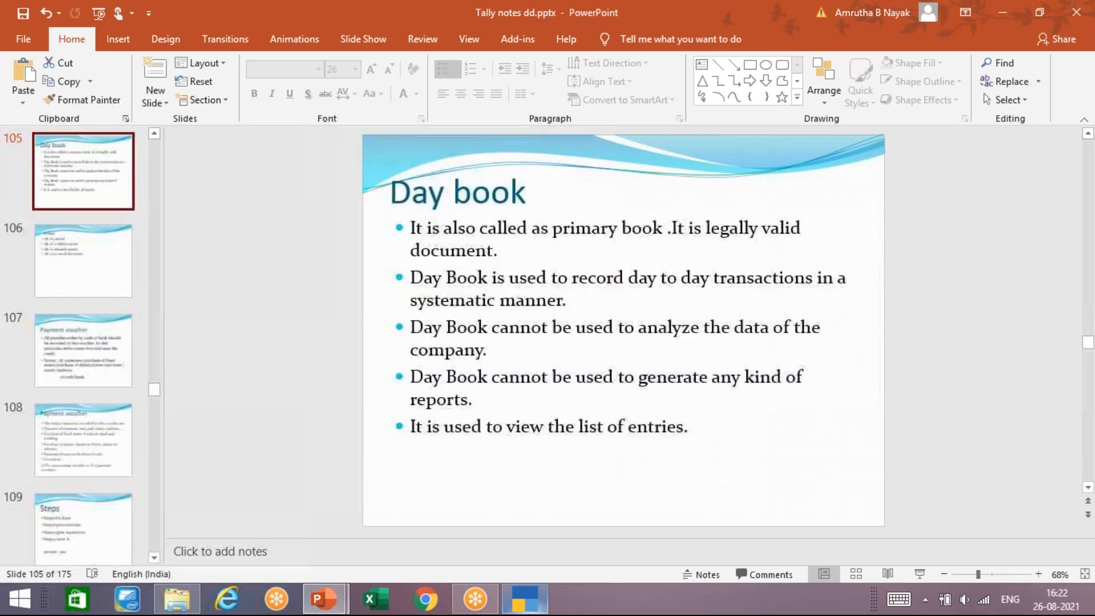
key("Up")
key("Up")
key("Up")
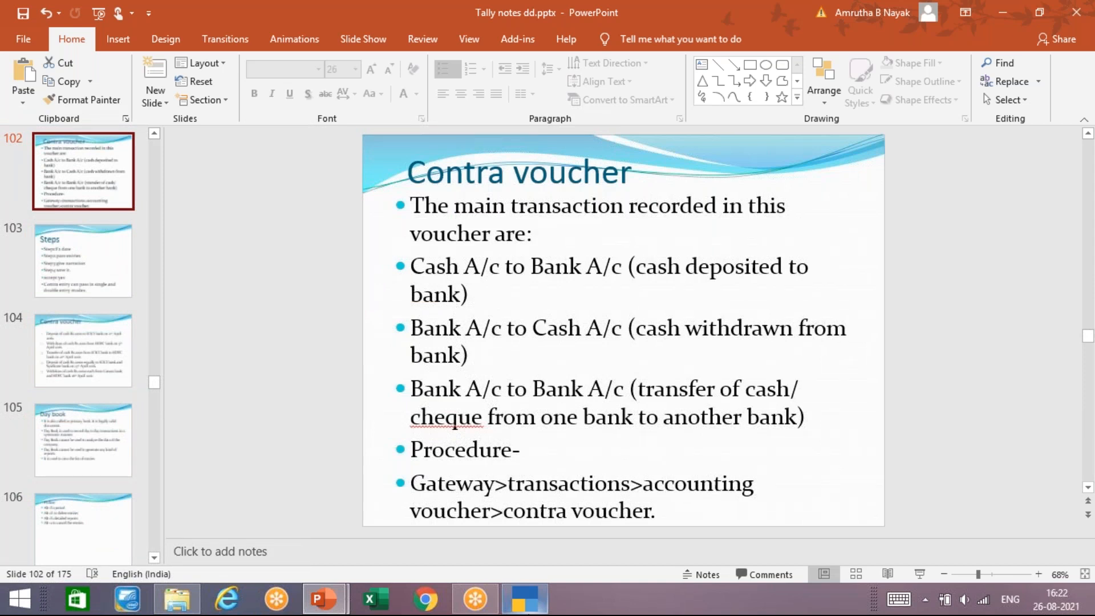
key("Down")
key("Down")
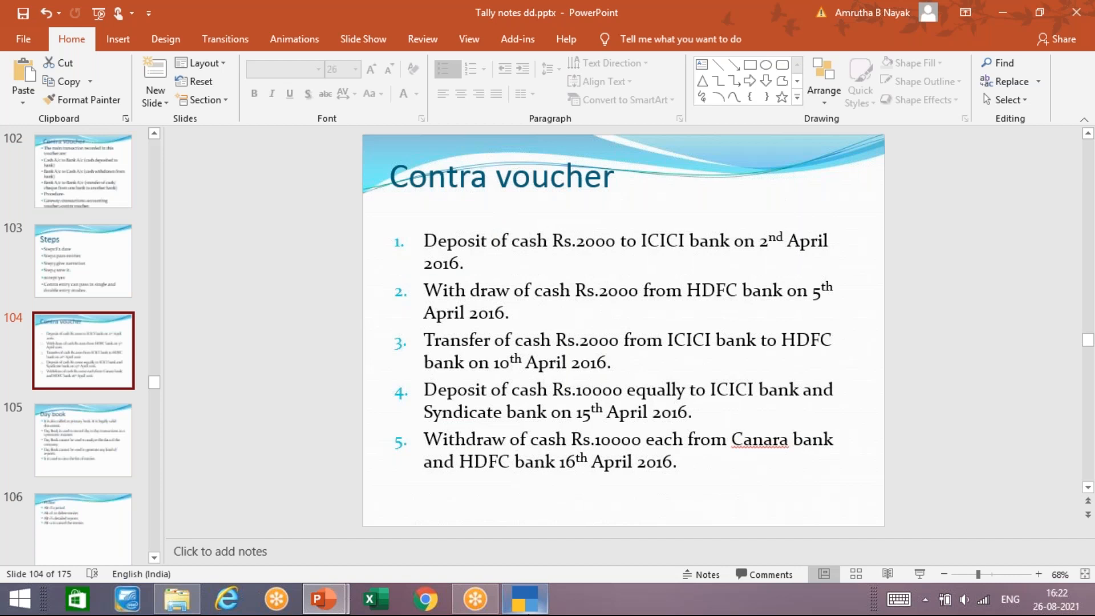